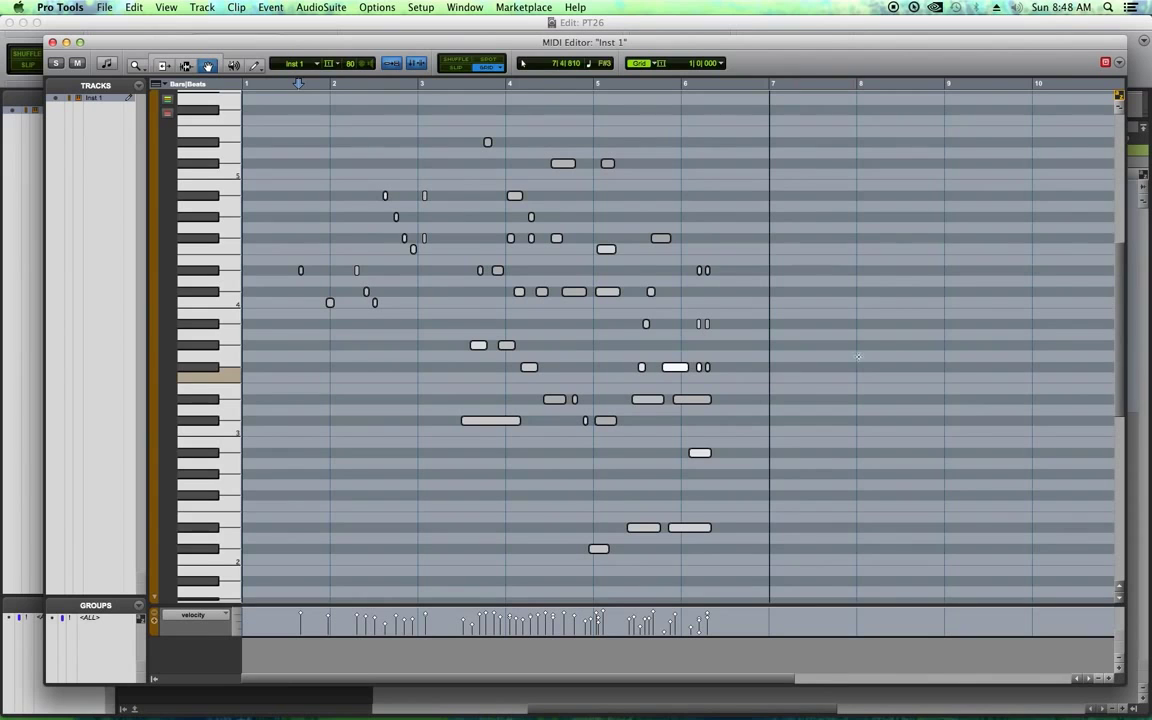
Close the MIDI Editor and delete the existing Inst 1 track together with its clip
left_click(52, 43)
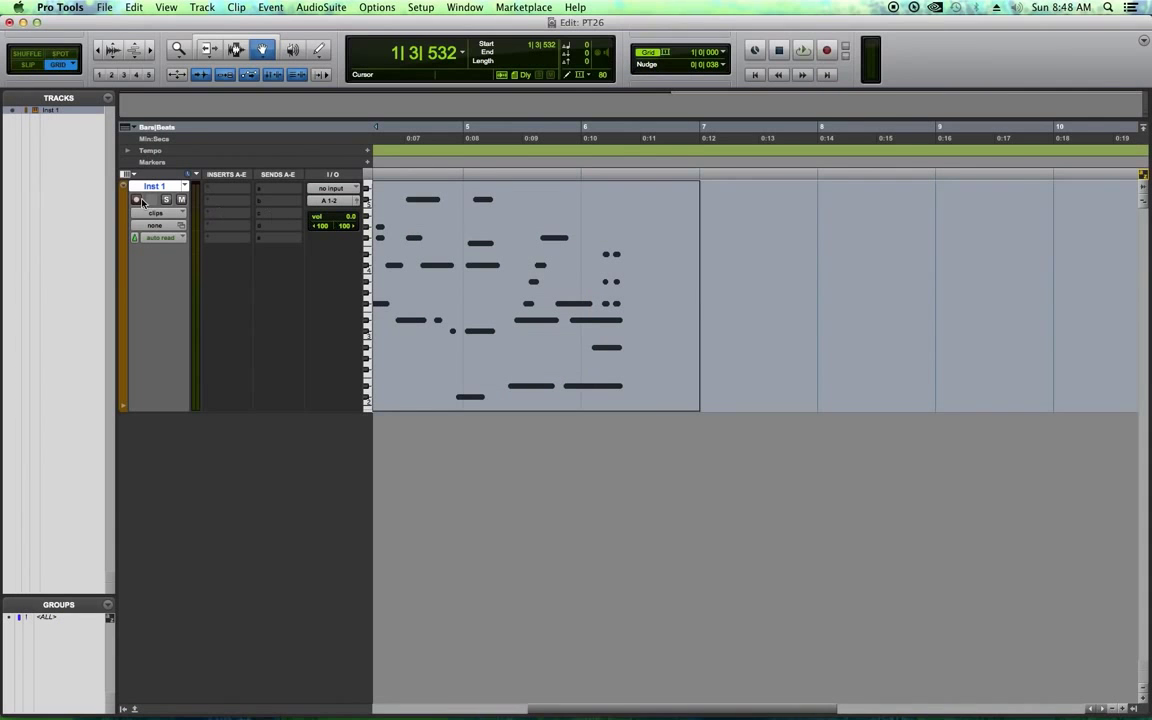
right_click(148, 186)
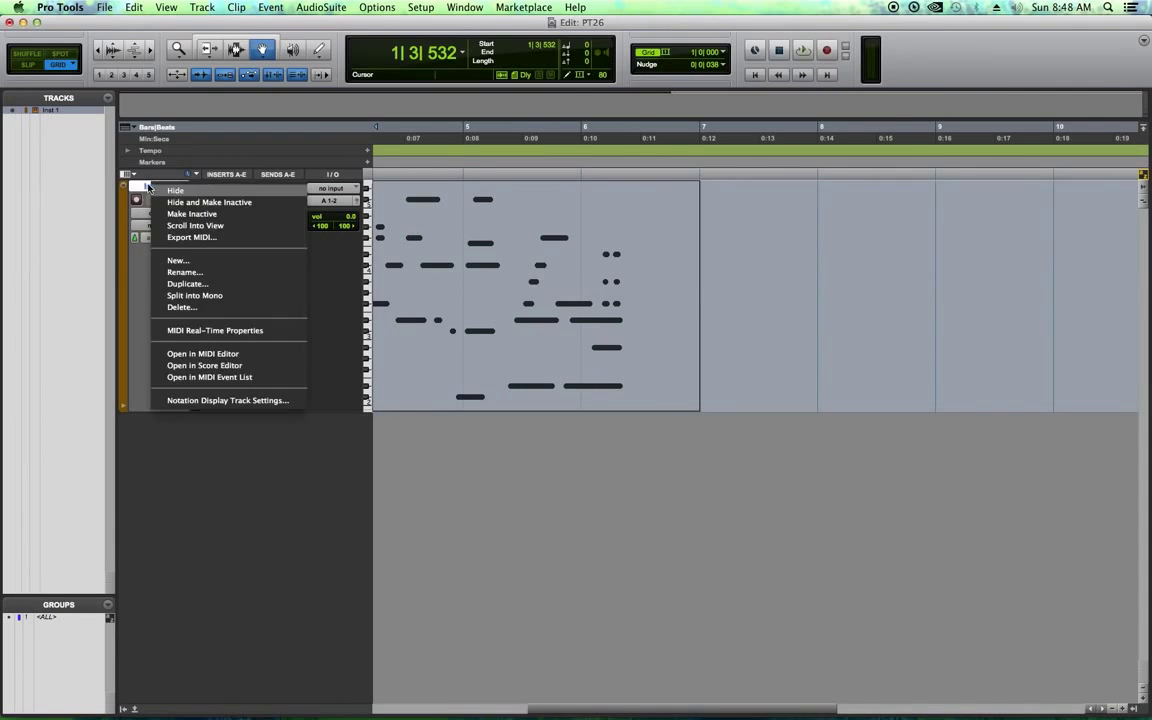
left_click(180, 307)
left_click(682, 309)
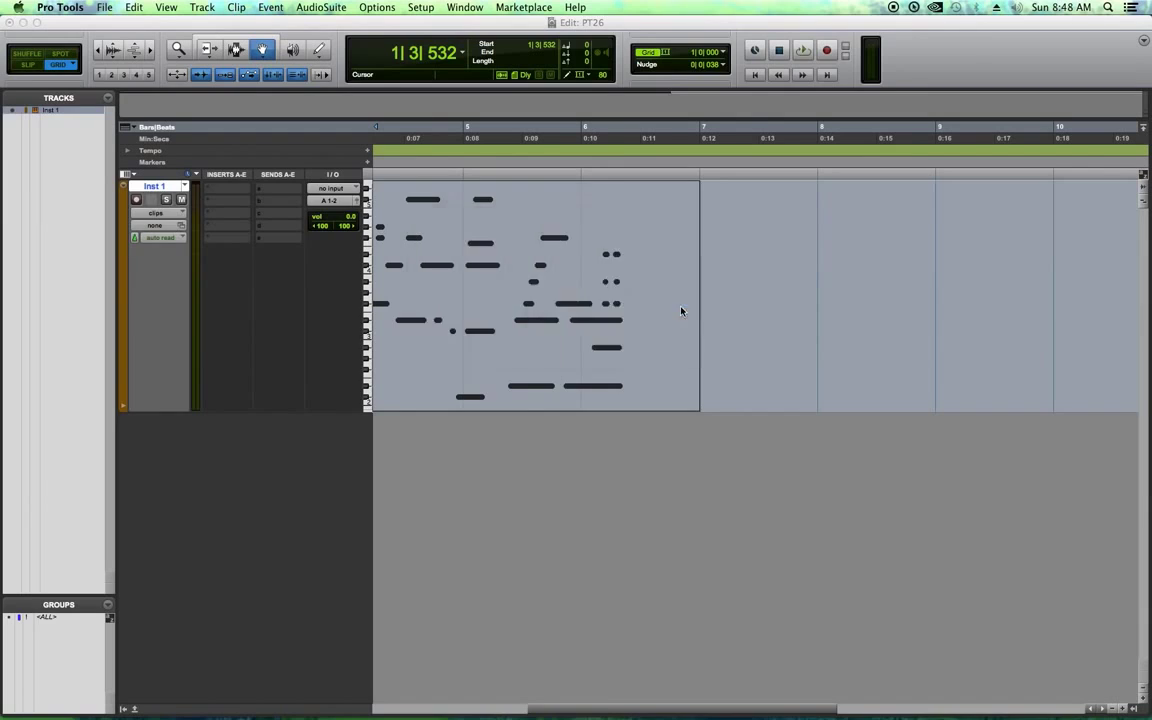
Start a new-tracks request for three stereo instrument tracks in ticks
key("super+shift+n")
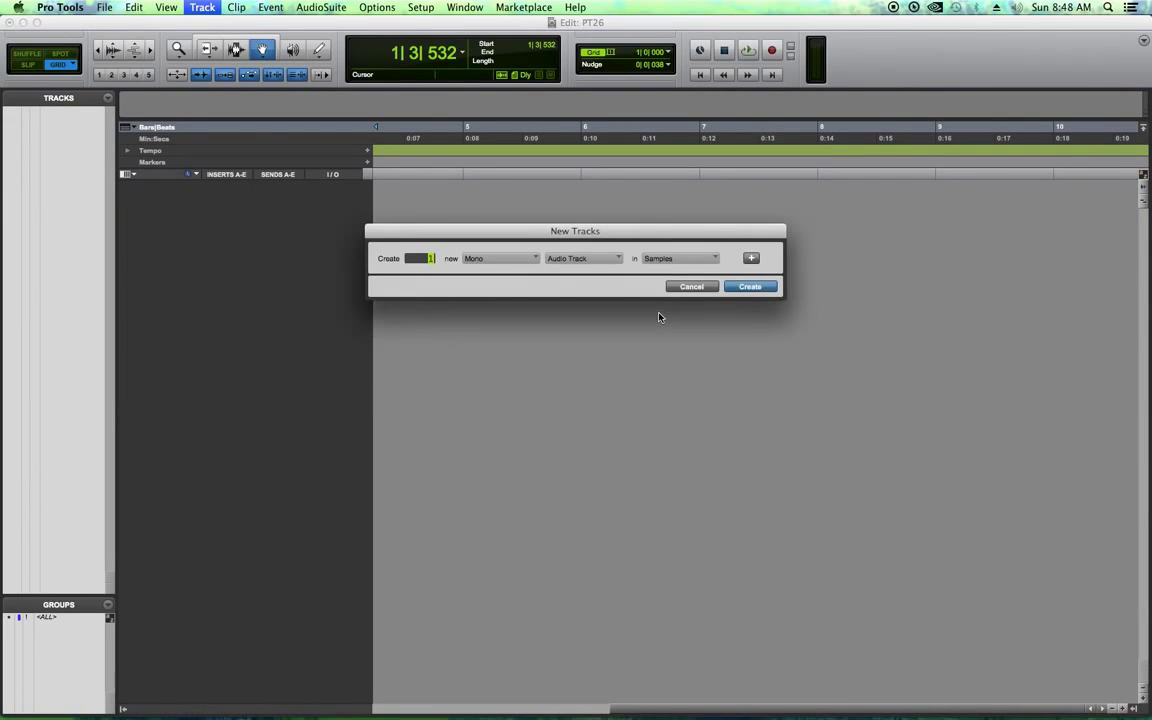
left_click(523, 261)
left_click(495, 272)
left_click(585, 259)
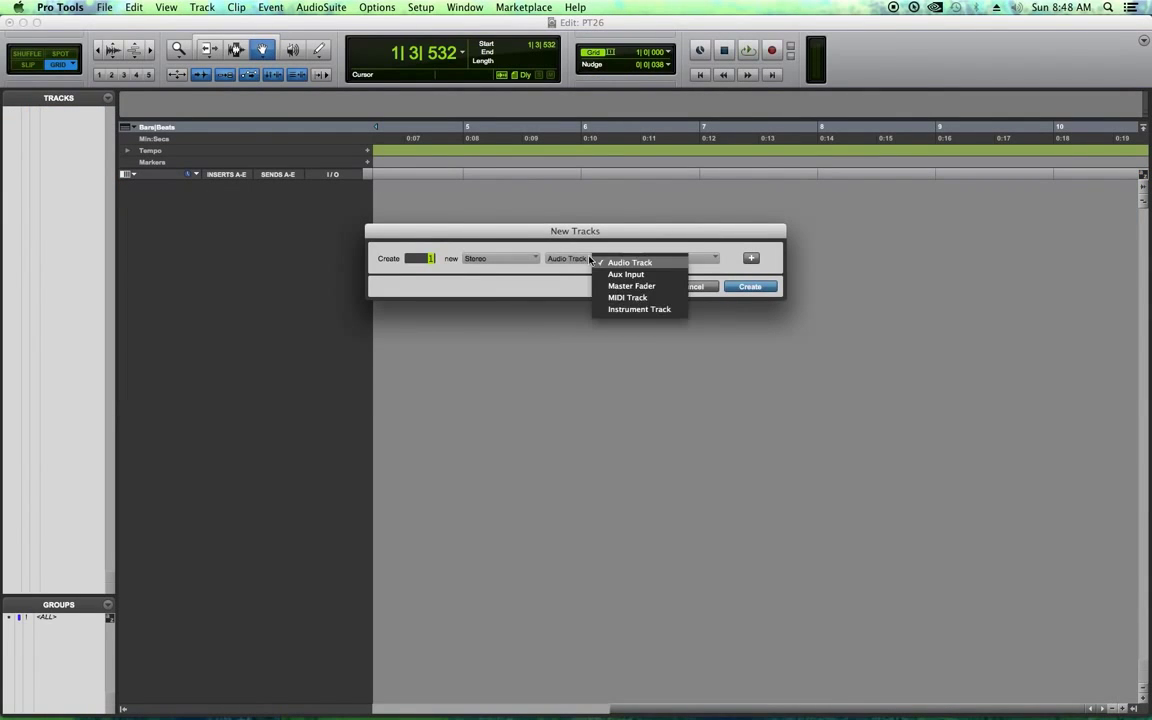
left_click(643, 311)
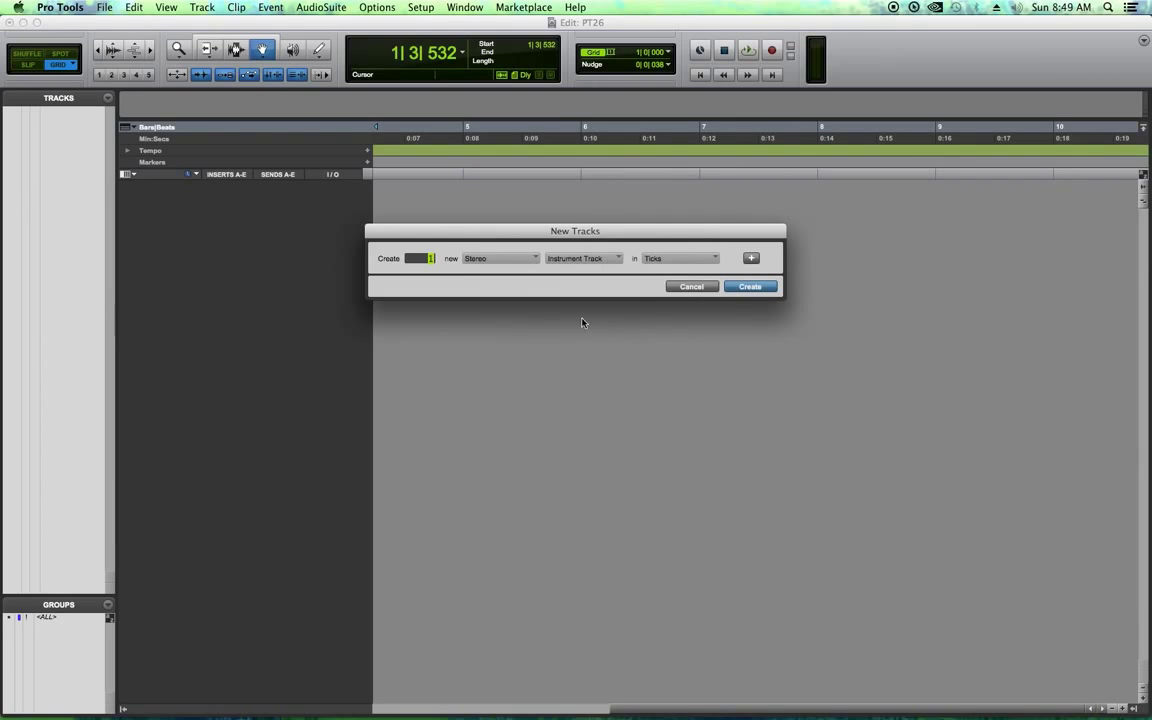
type("3")
Add one stereo Master Fader to the new-tracks request and create all the tracks
left_click(752, 259)
left_click(500, 280)
left_click(490, 280)
left_click(597, 281)
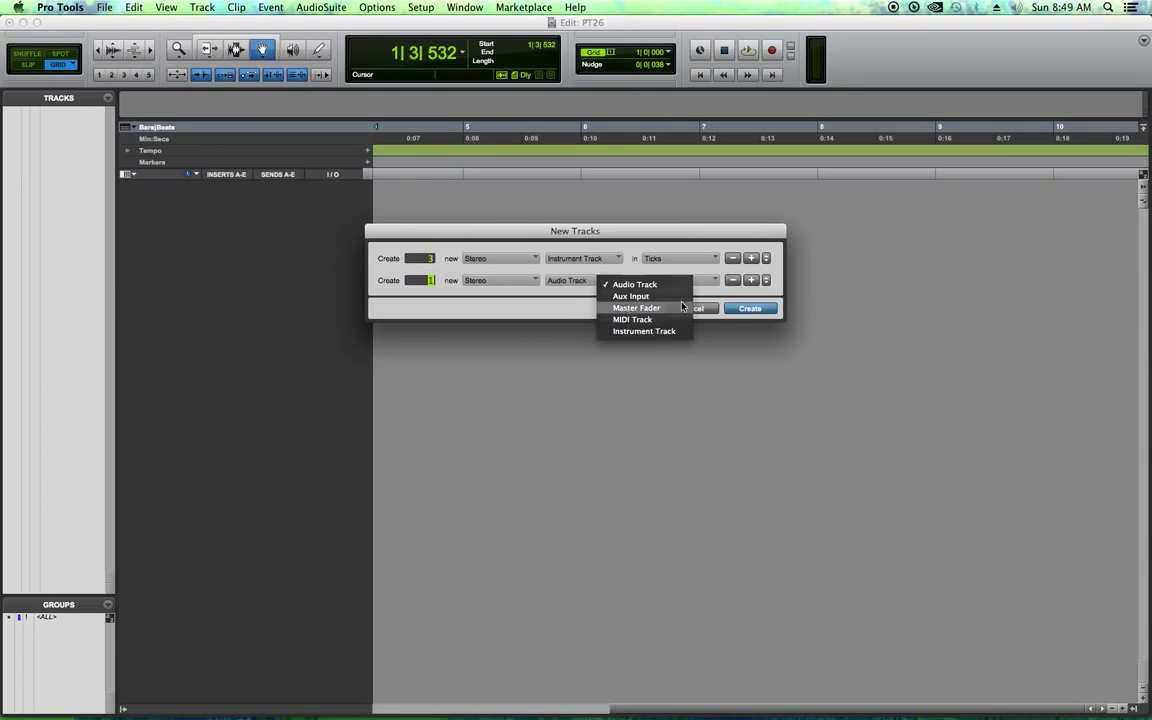
left_click(620, 309)
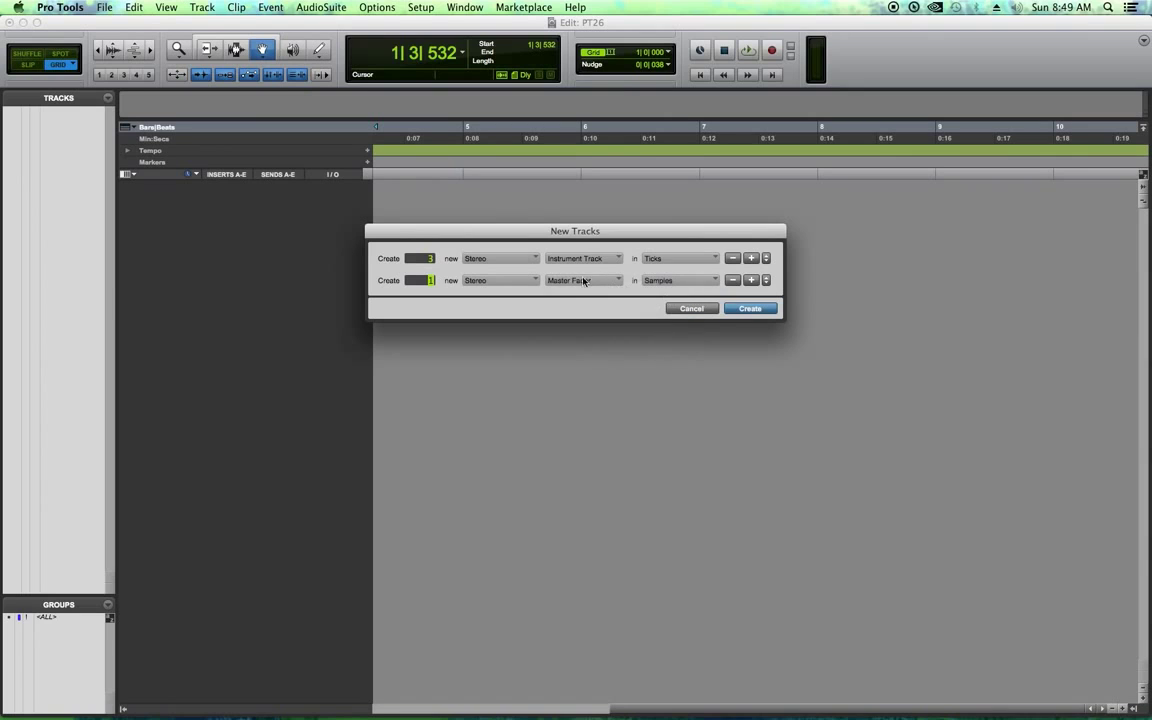
left_click(755, 309)
Increase the height of all tracks in the Edit window and create a click track
left_click(167, 185, "alt")
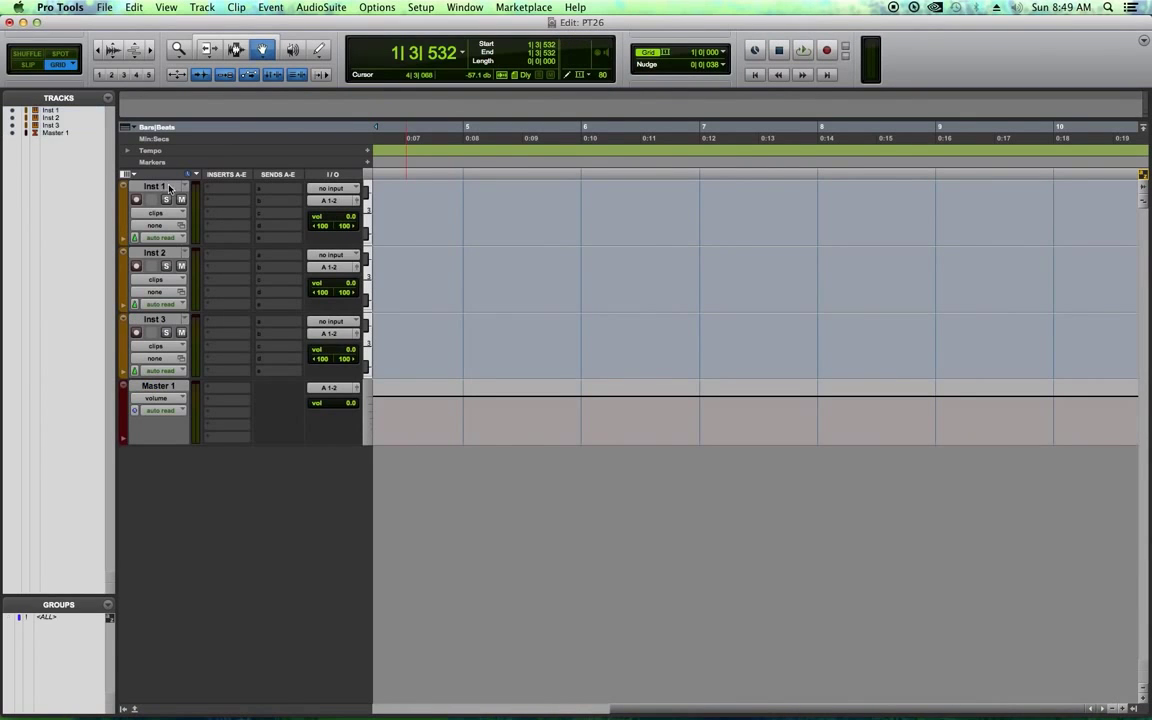
left_click(1144, 700)
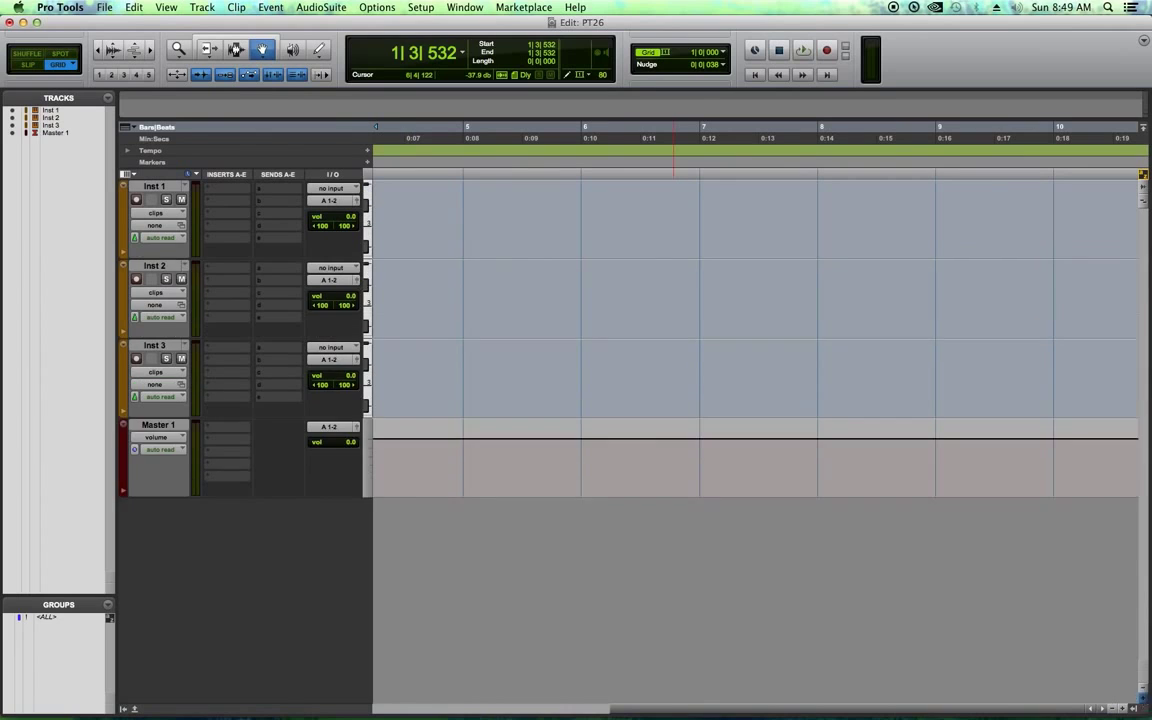
left_click(1144, 700)
left_click(1144, 700)
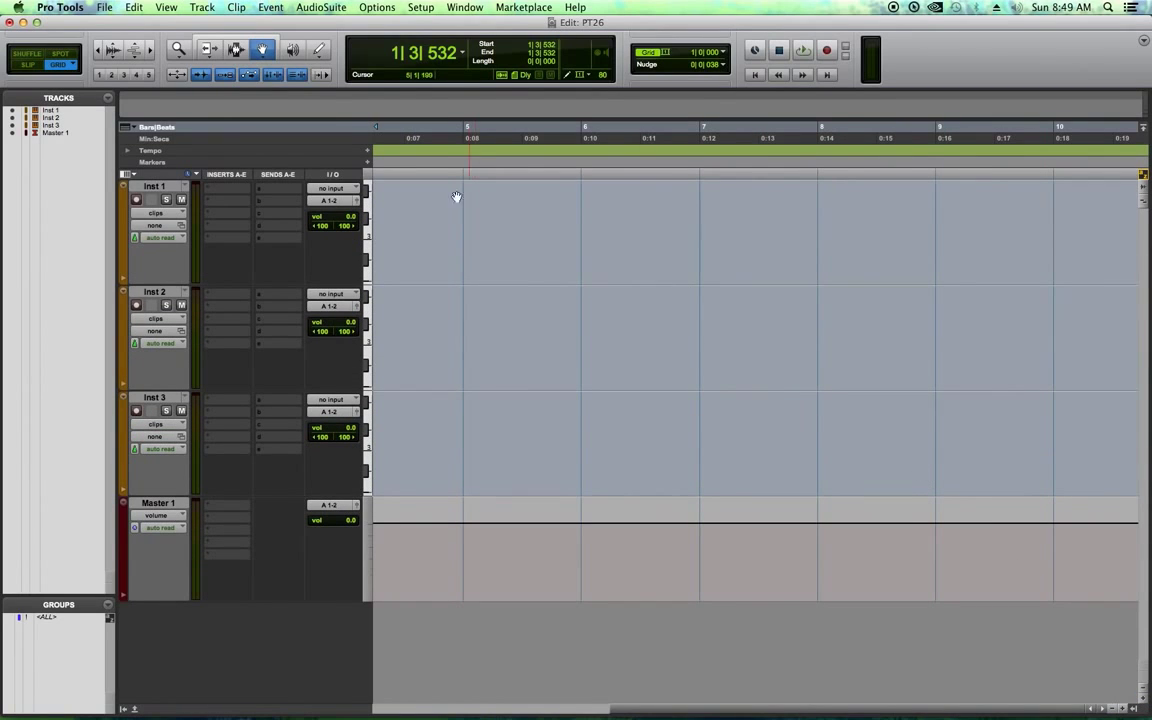
left_click(203, 8)
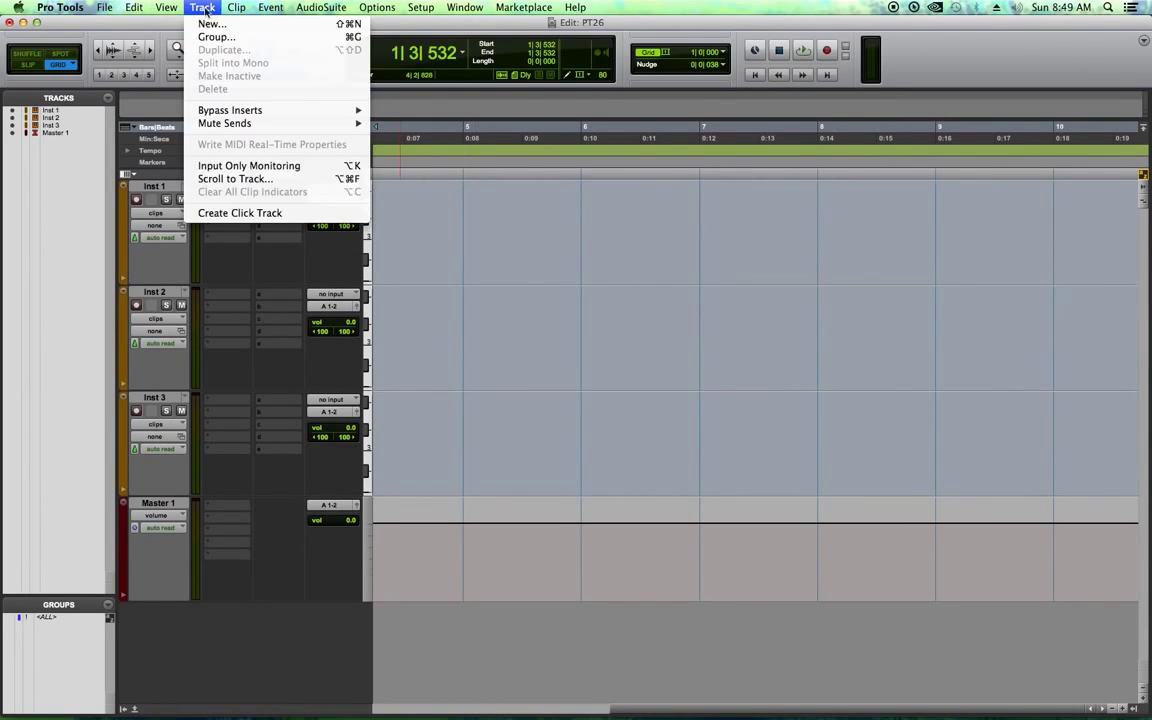
left_click(239, 214)
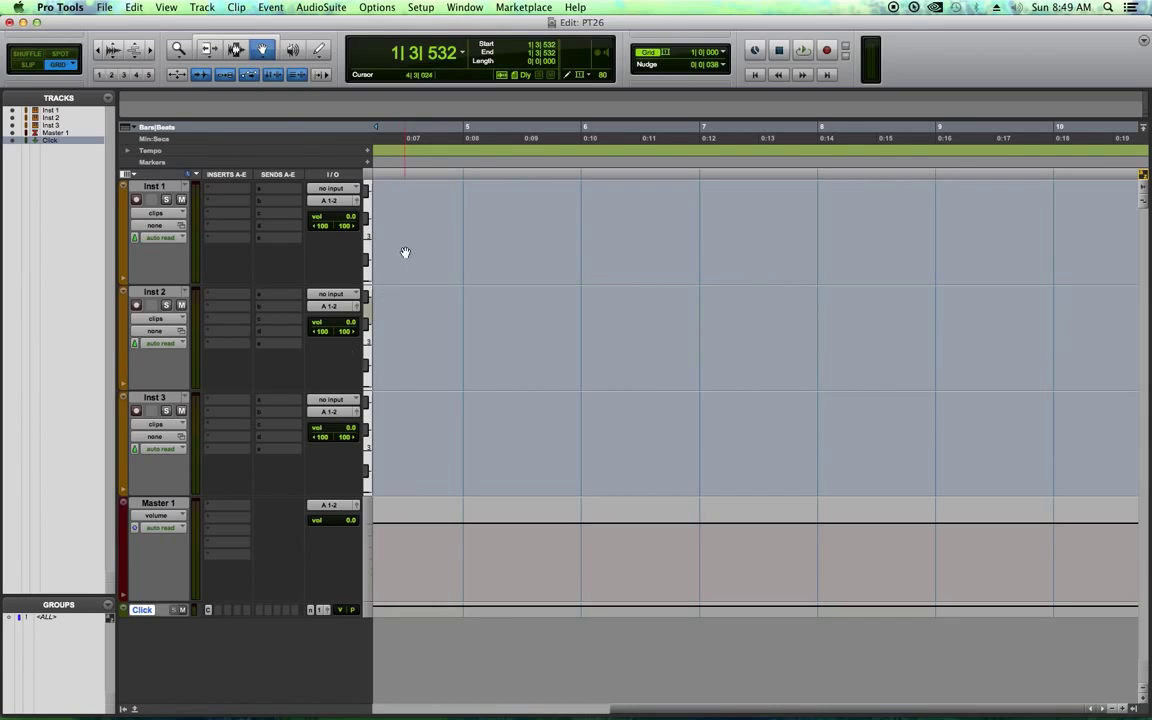
Return the edit cursor to the session start with the Selector tool and move the Bars|Beats ruler below Markers
key("F7")
left_click(395, 205)
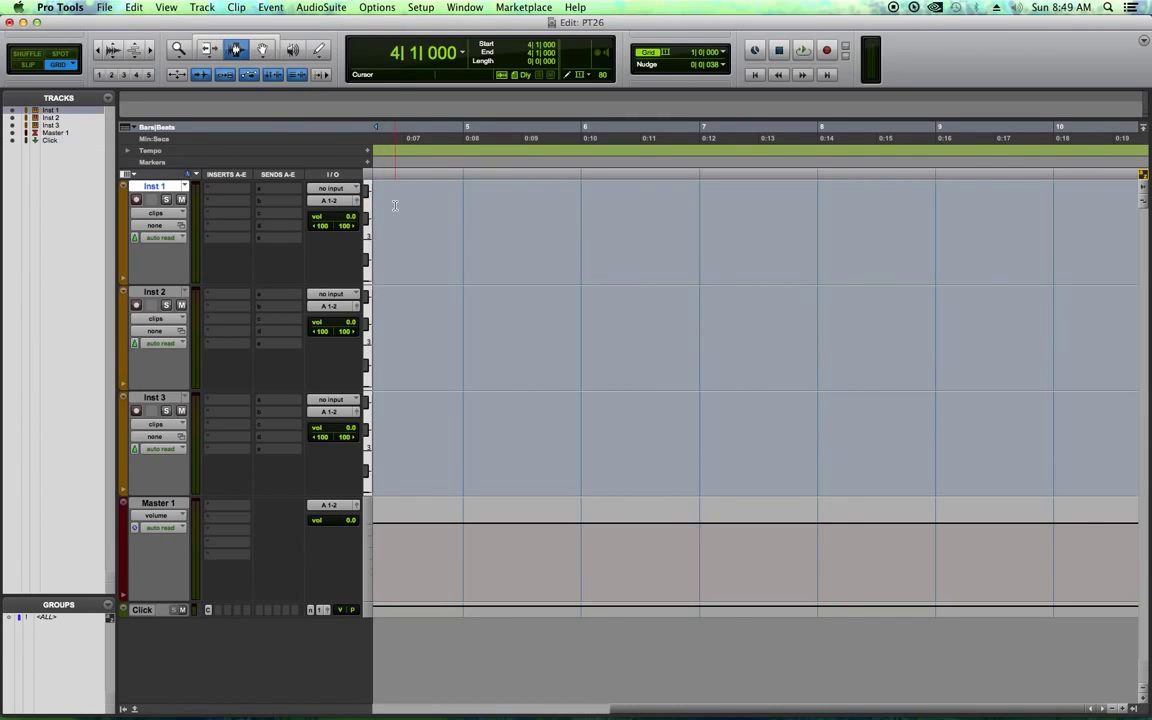
key("Return")
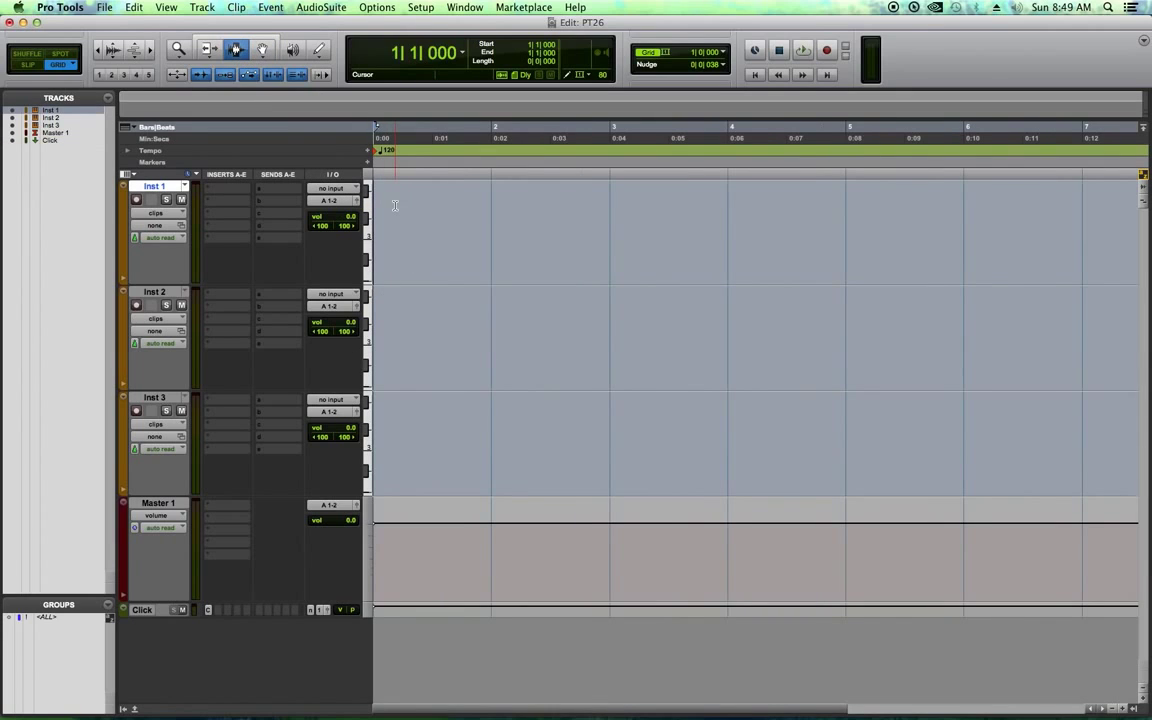
left_click_drag(159, 129, 166, 166)
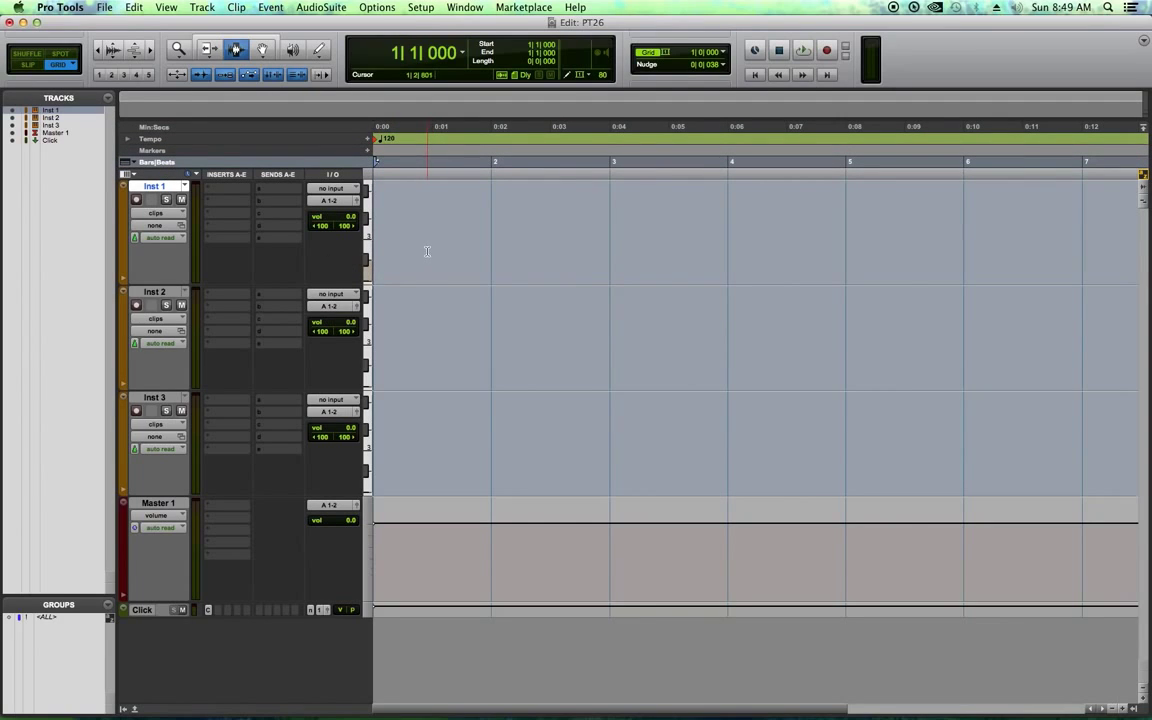
Rename the three instrument tracks as Piano, Pad and Drum + Bass, and deselect the Piano track
double_click(148, 187)
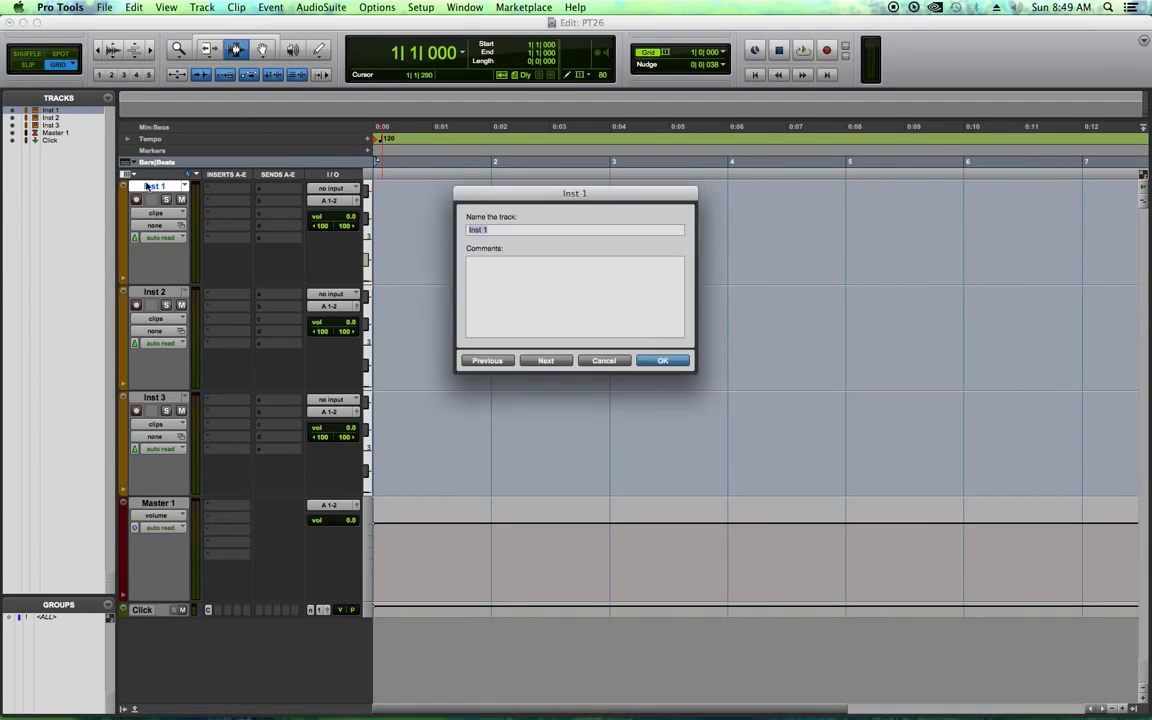
type("Piano")
key("super+Right")
type("Pad")
key("super+Right")
type("Drum + Bass")
key("Return")
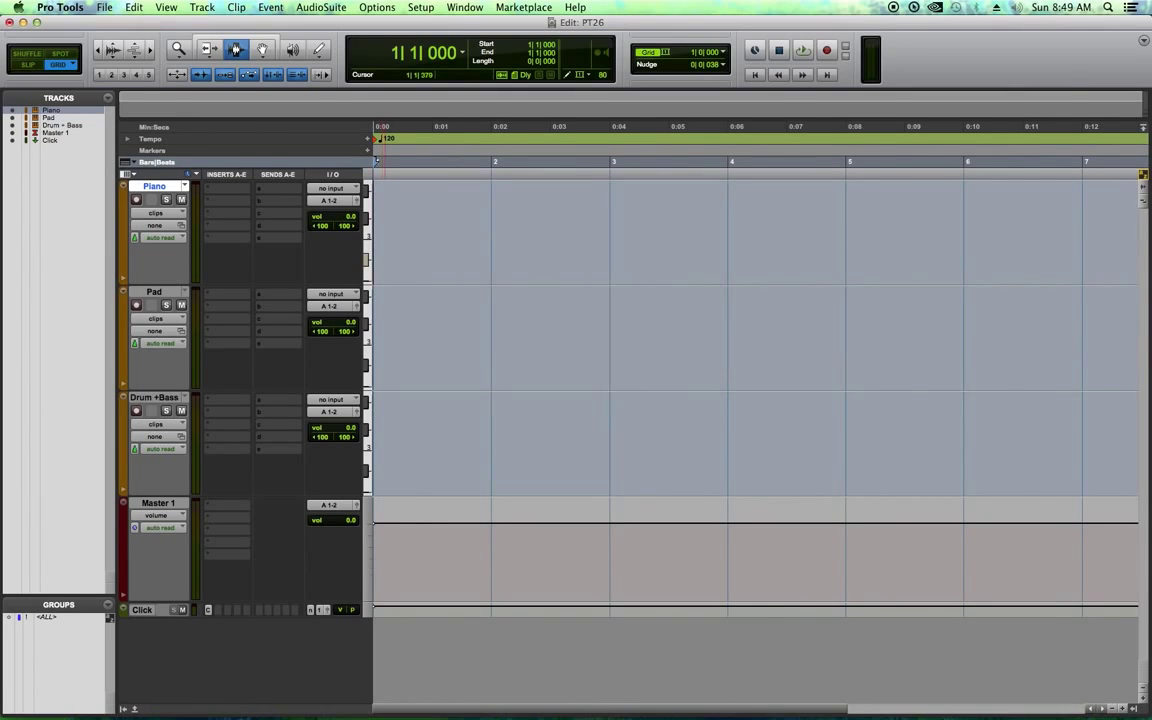
left_click(150, 188)
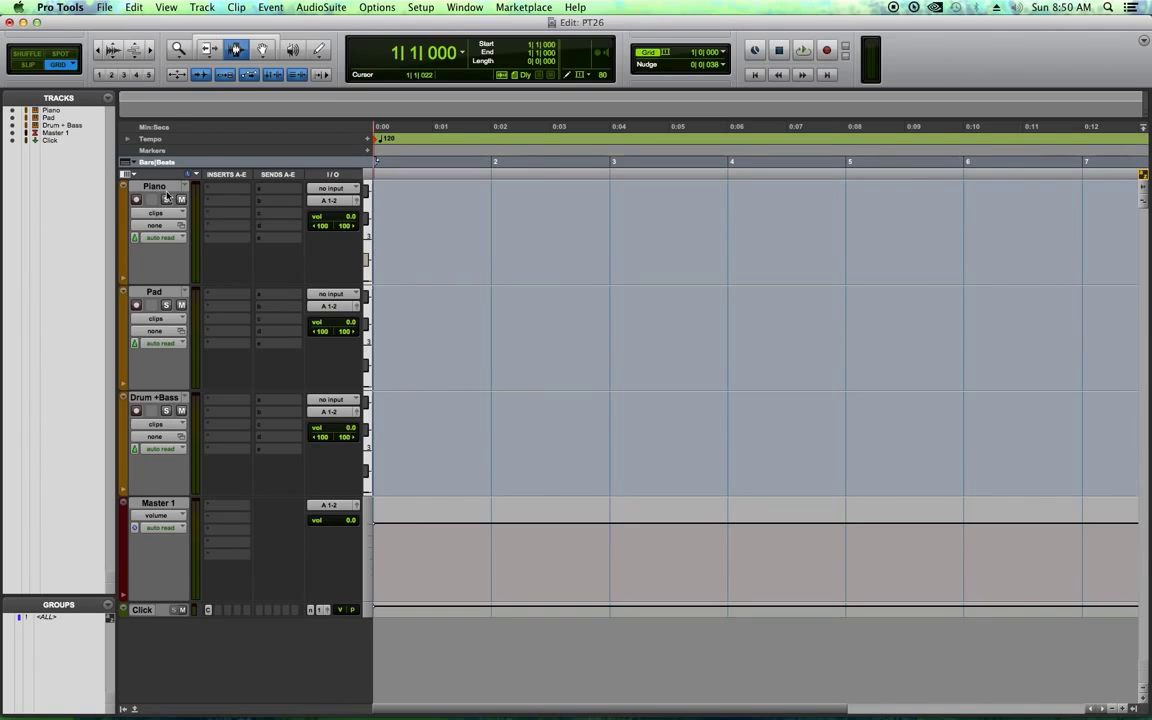
Insert the stereo multichannel instrument plug-in Mini Grand in the Piano track's first insert slot
right_click(226, 175)
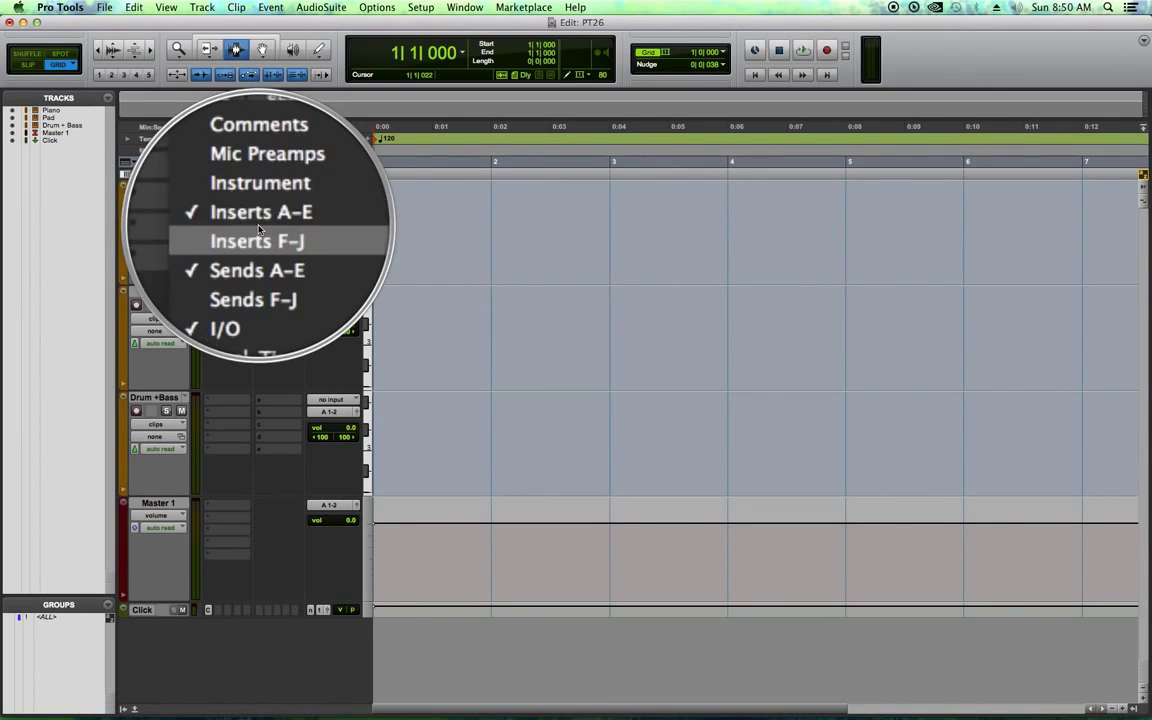
left_click(214, 176)
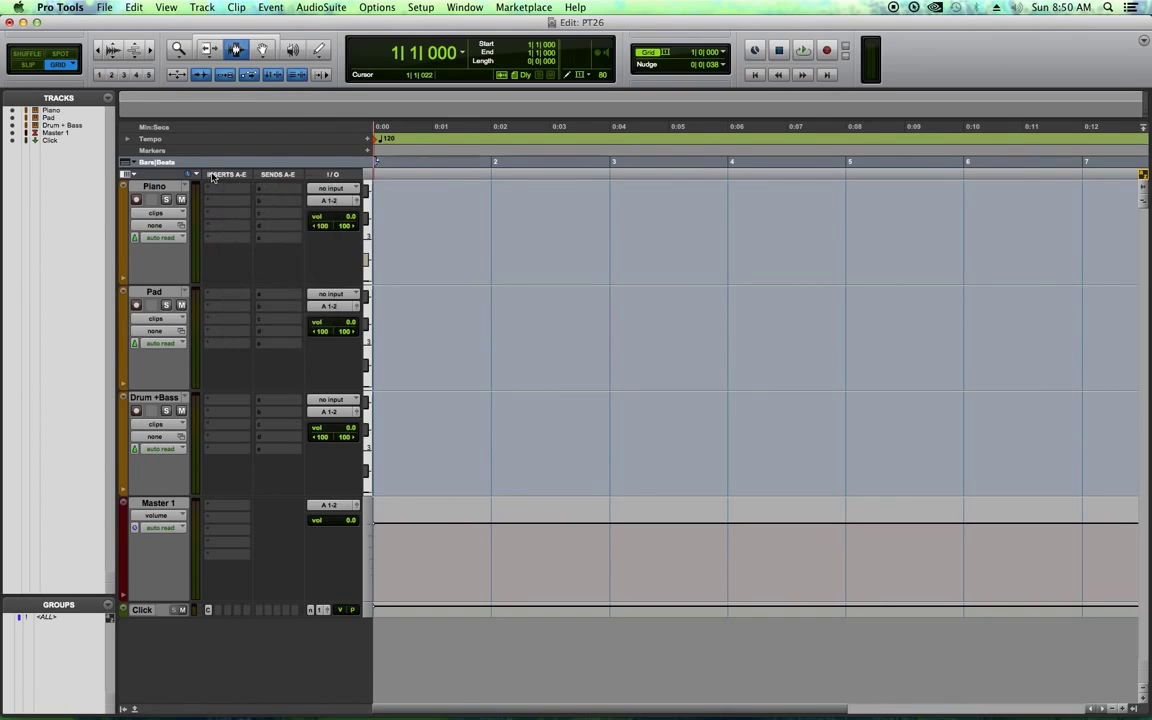
left_click(220, 189)
mouse_move(290, 216)
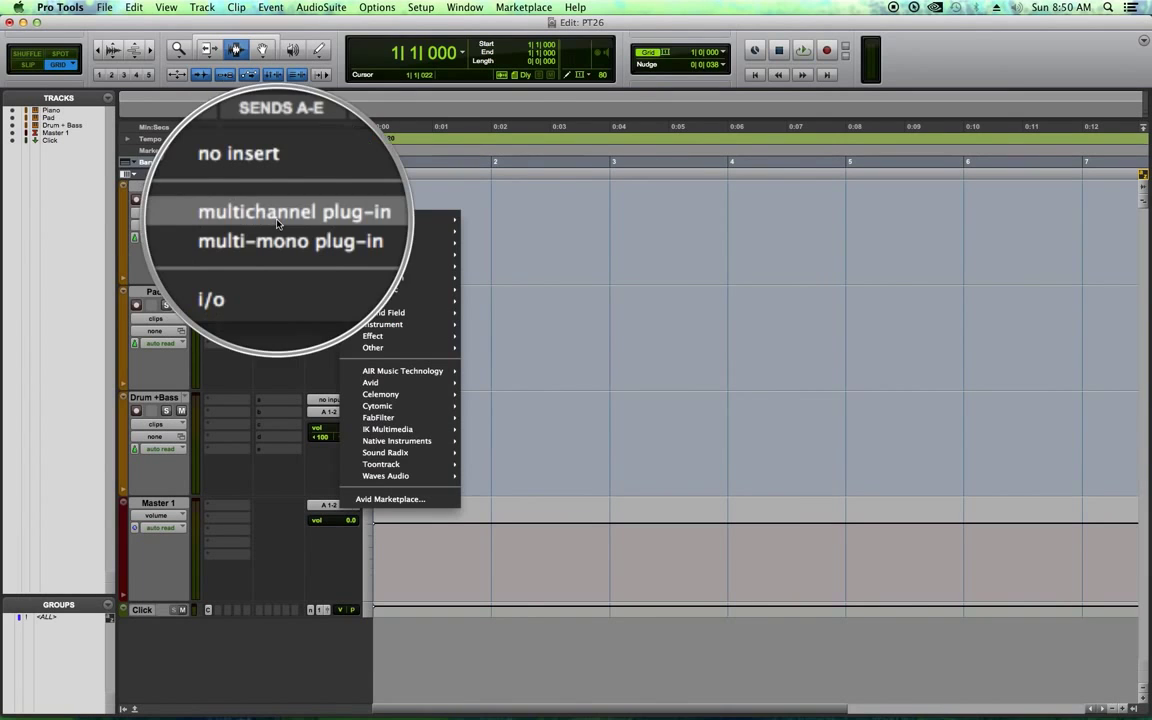
mouse_move(400, 324)
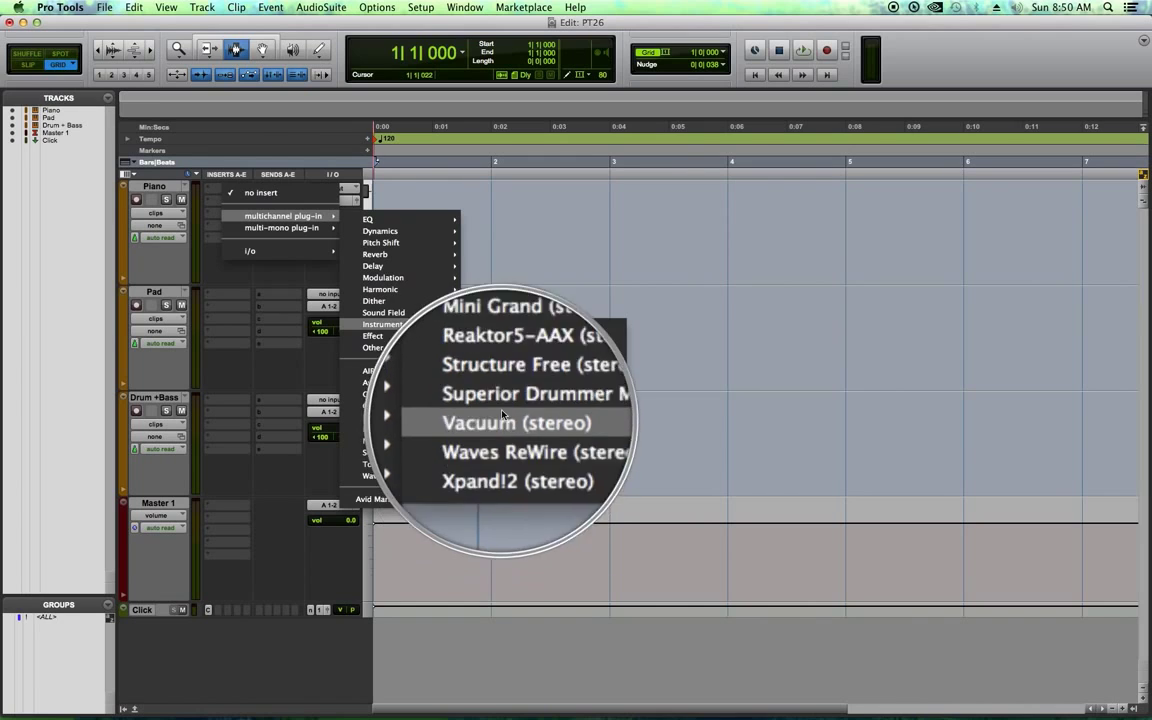
left_click(498, 376)
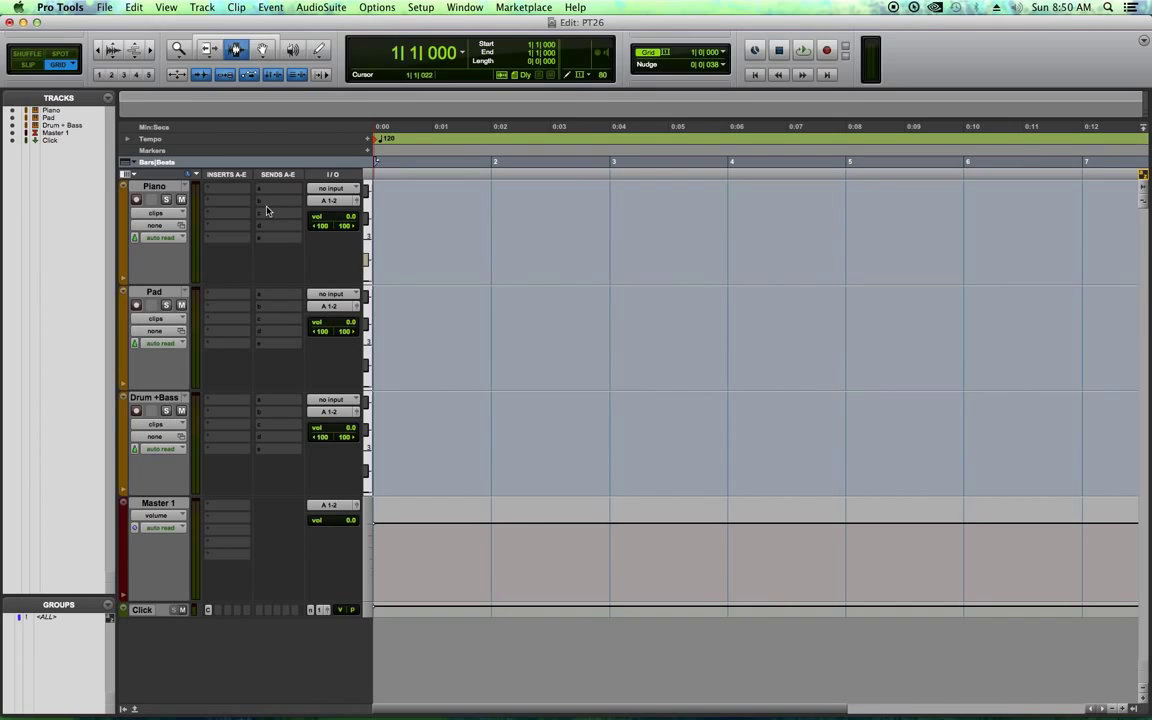
left_click_drag(663, 160, 636, 147)
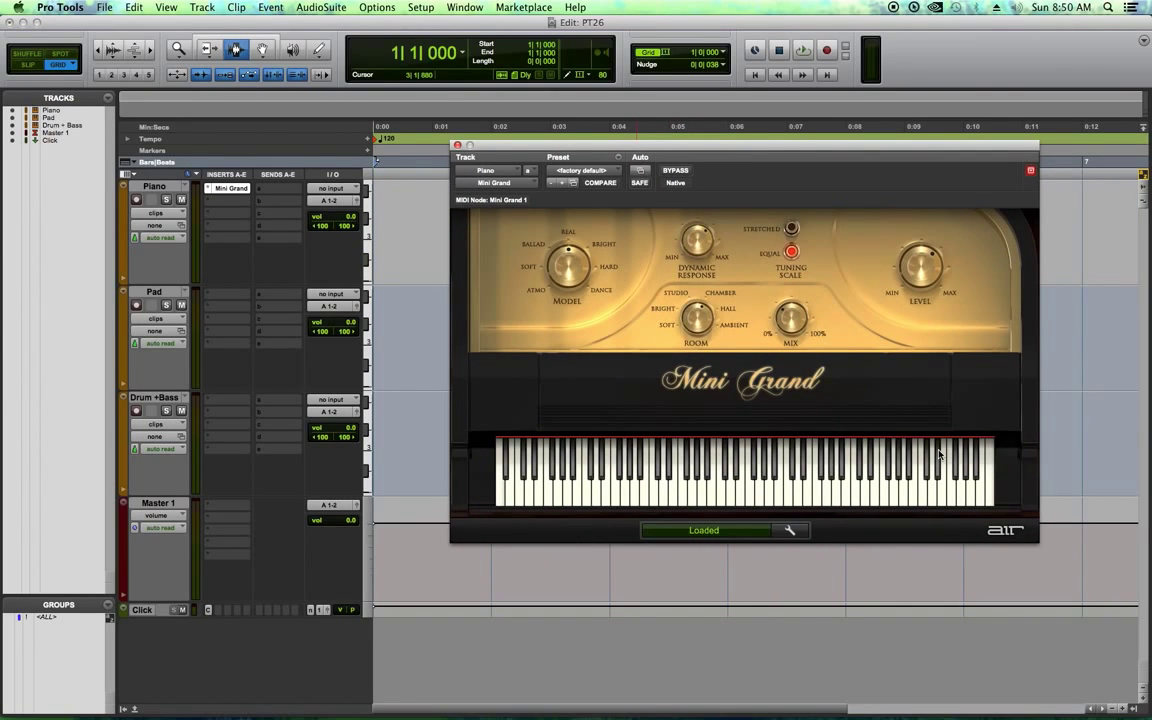
Record-arm the Piano track and load Mini Grand's 12 Deep Blue Sea preset, closing the plug-in window
left_click(136, 200)
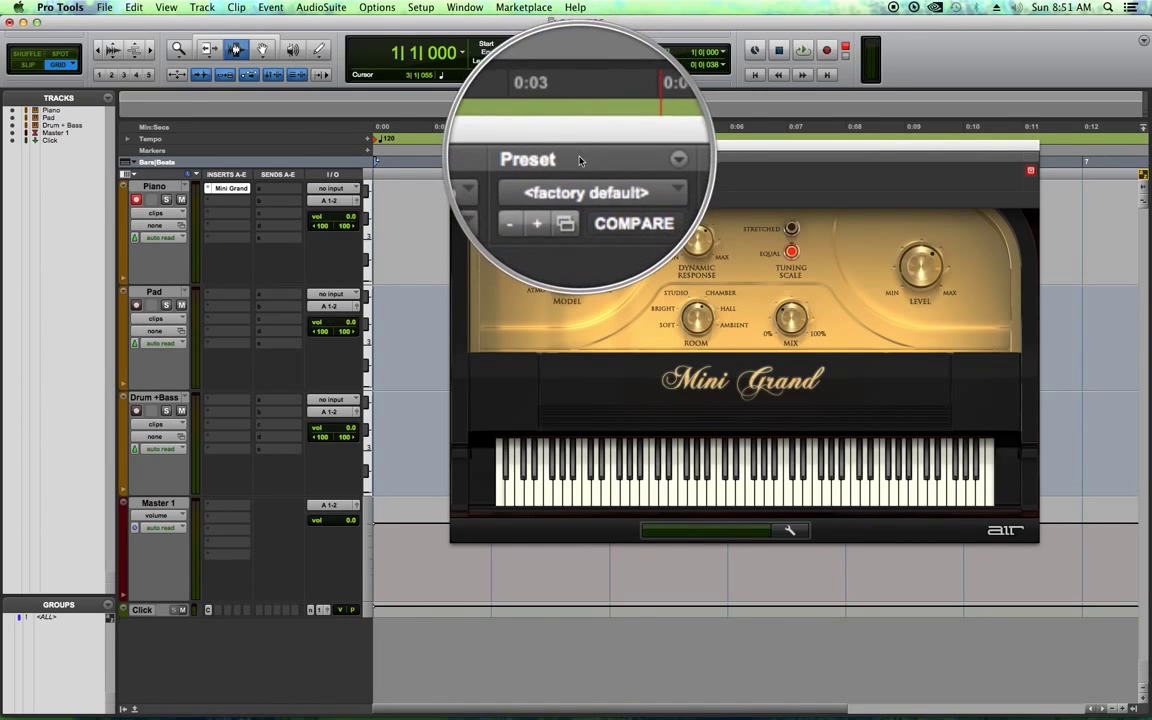
left_click(584, 172)
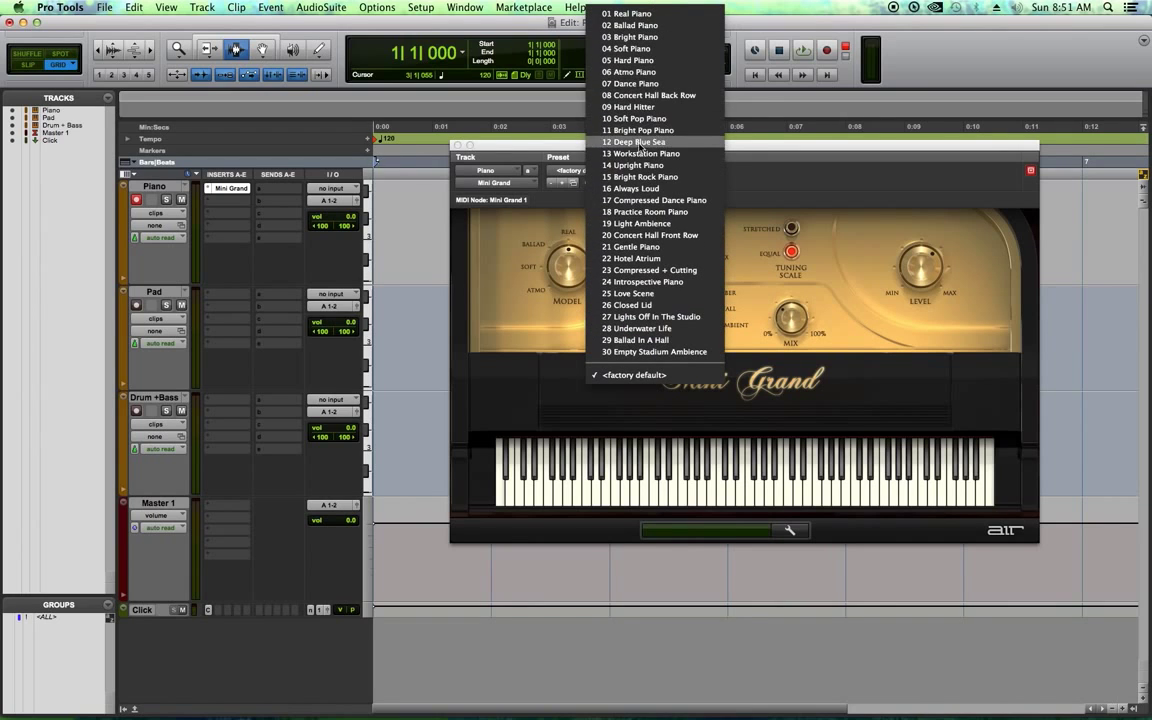
left_click(640, 146)
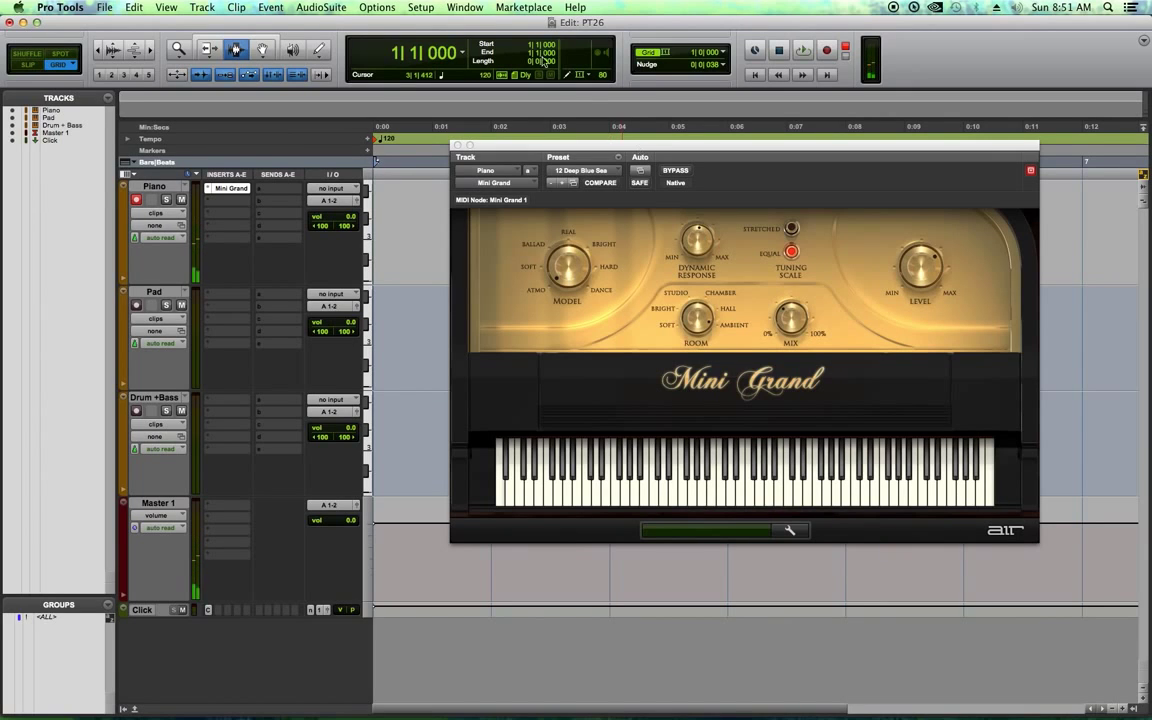
left_click(457, 146)
Disarm Piano, record-arm Pad, and insert the stereo instrument Xpand!2 in the Pad track's first insert slot
left_click(136, 200)
left_click(136, 305)
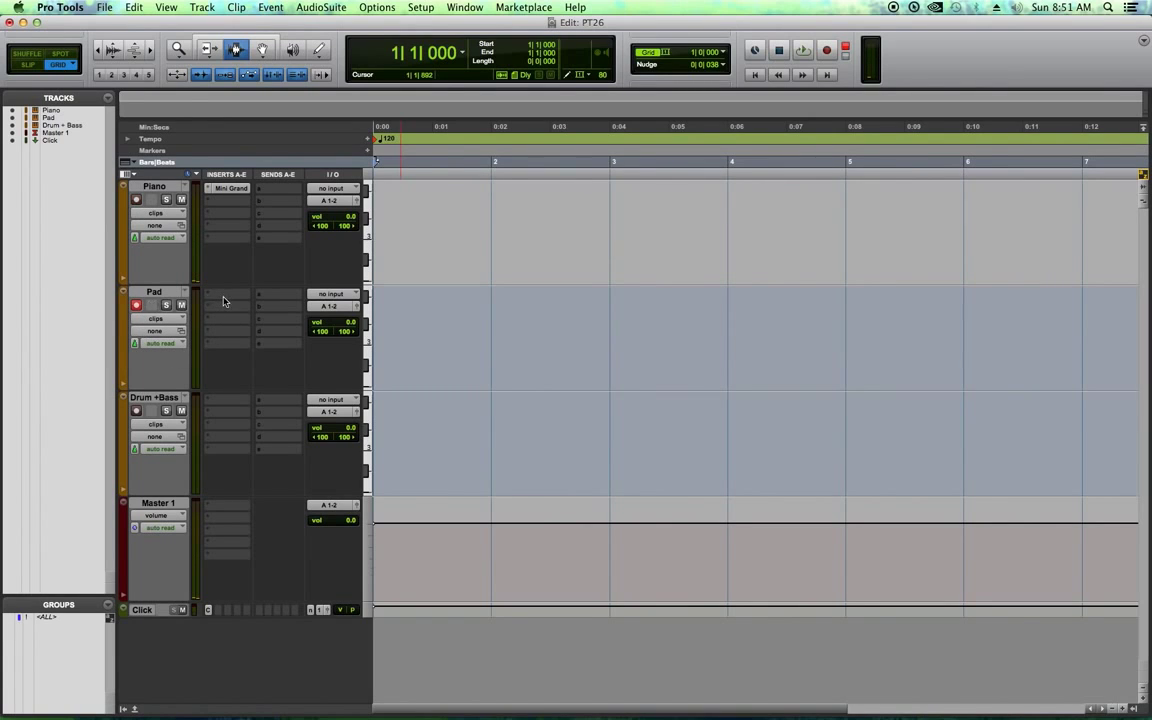
left_click(226, 297)
mouse_move(300, 321)
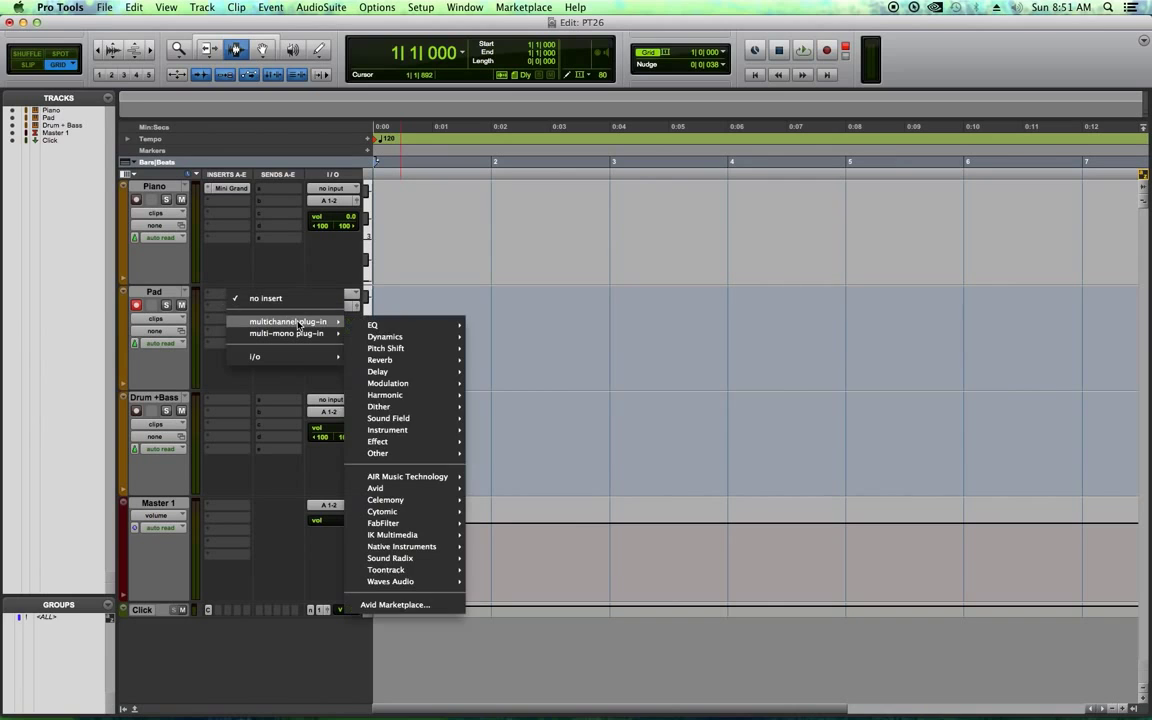
mouse_move(390, 430)
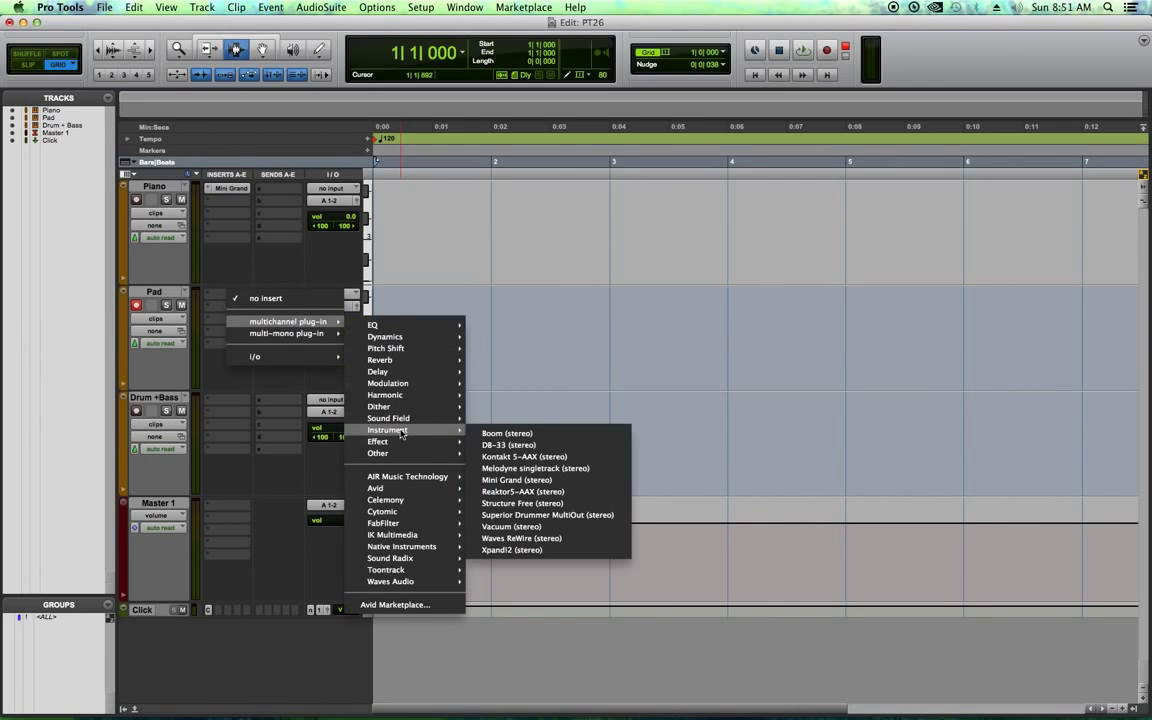
left_click(500, 550)
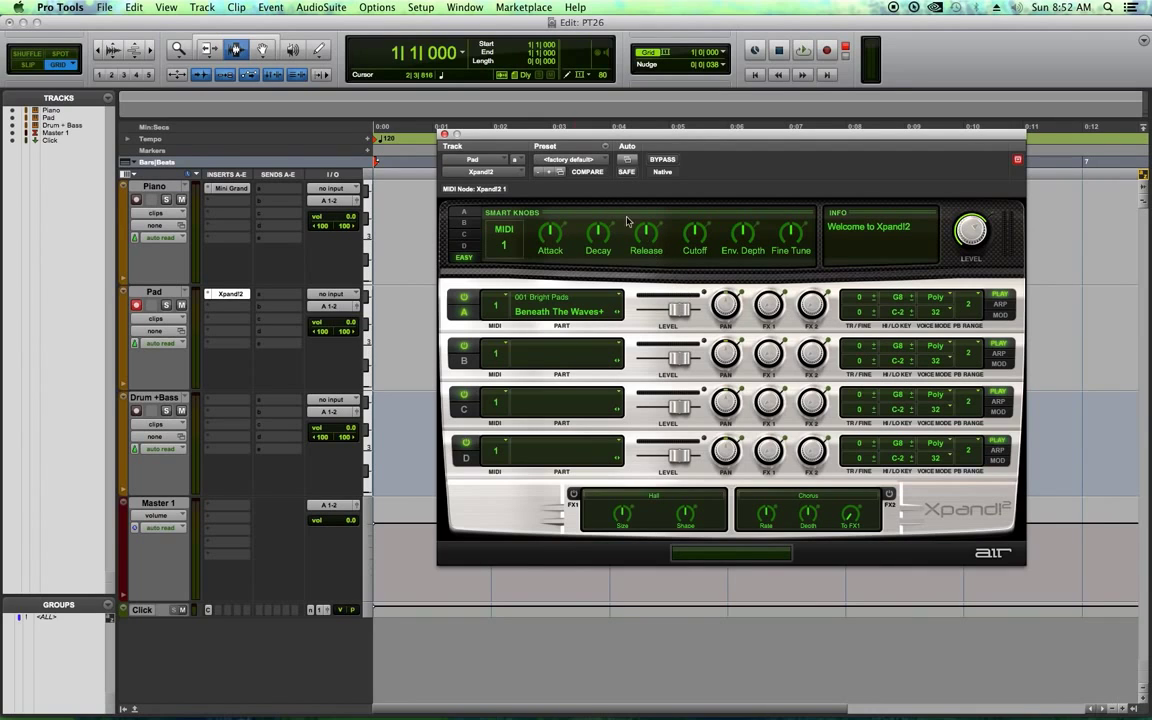
Load the +16 Magic Carpet preset from Xpand!2's 03 Huge Pads folder and close the plug-in window
left_click(565, 161)
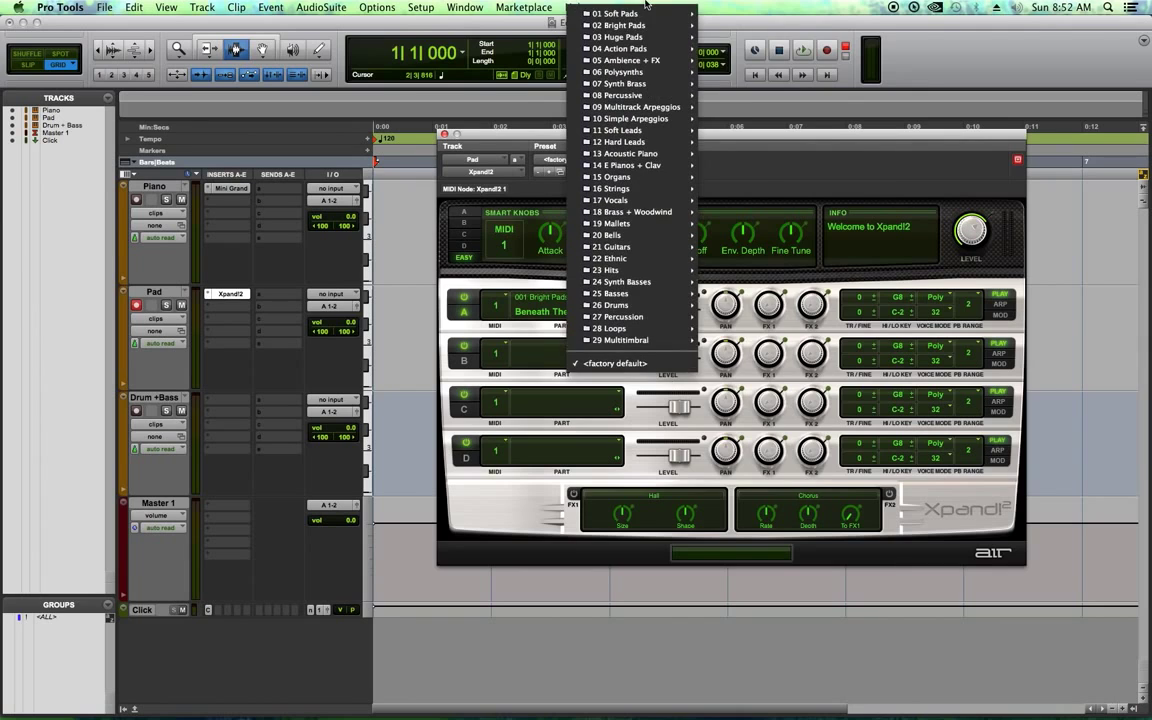
mouse_move(648, 38)
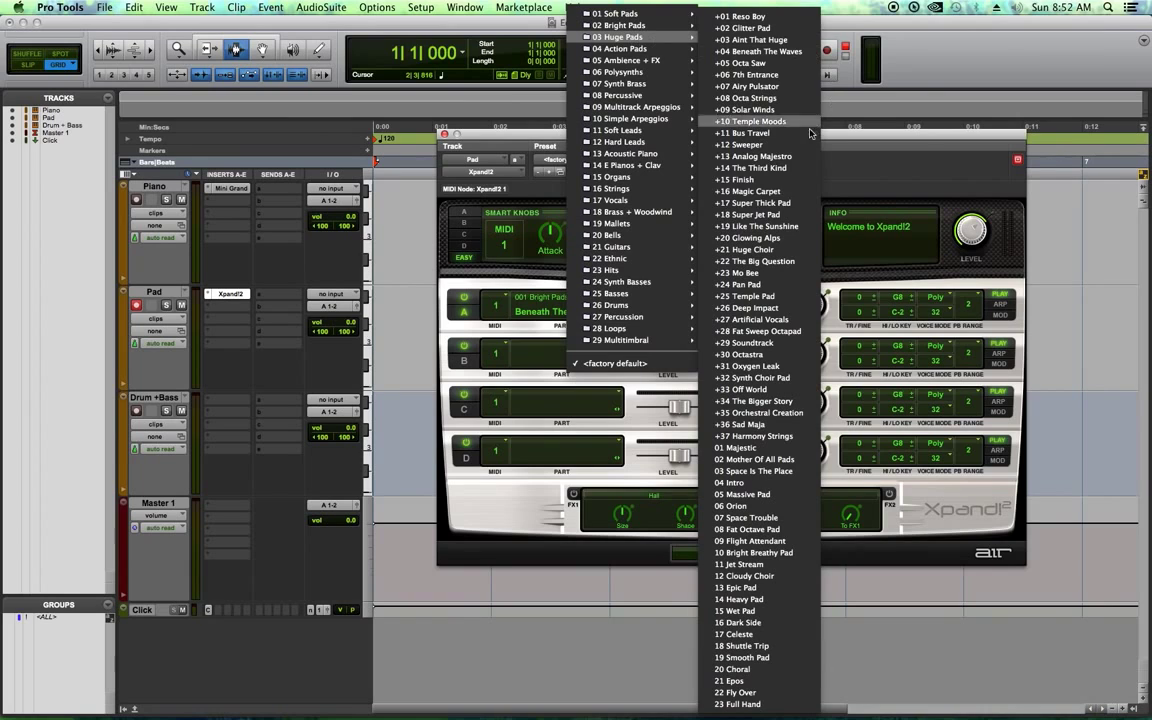
left_click(757, 190)
left_click(444, 134)
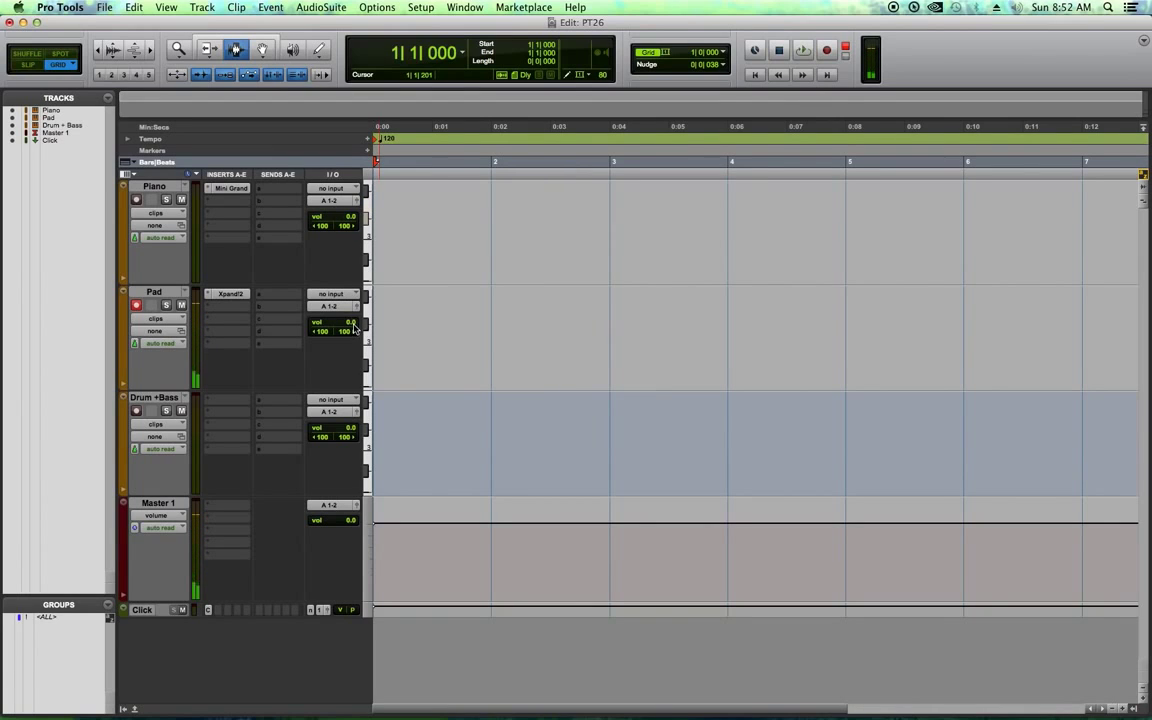
Lower the Pad track's volume to -8.6 dB and insert the instrument plug-in Xpand!2 in the Drum + Bass track's first insert slot
left_click_drag(353, 328, 353, 347)
left_click(230, 400)
mouse_move(300, 427)
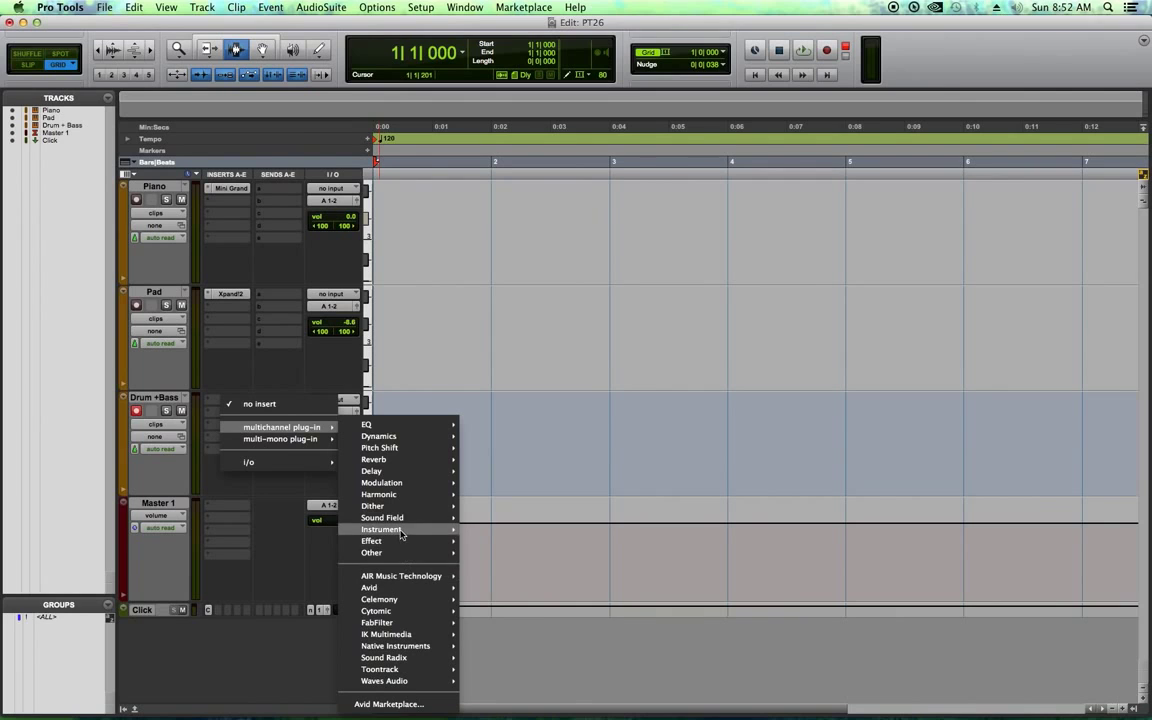
mouse_move(400, 532)
left_click(545, 645)
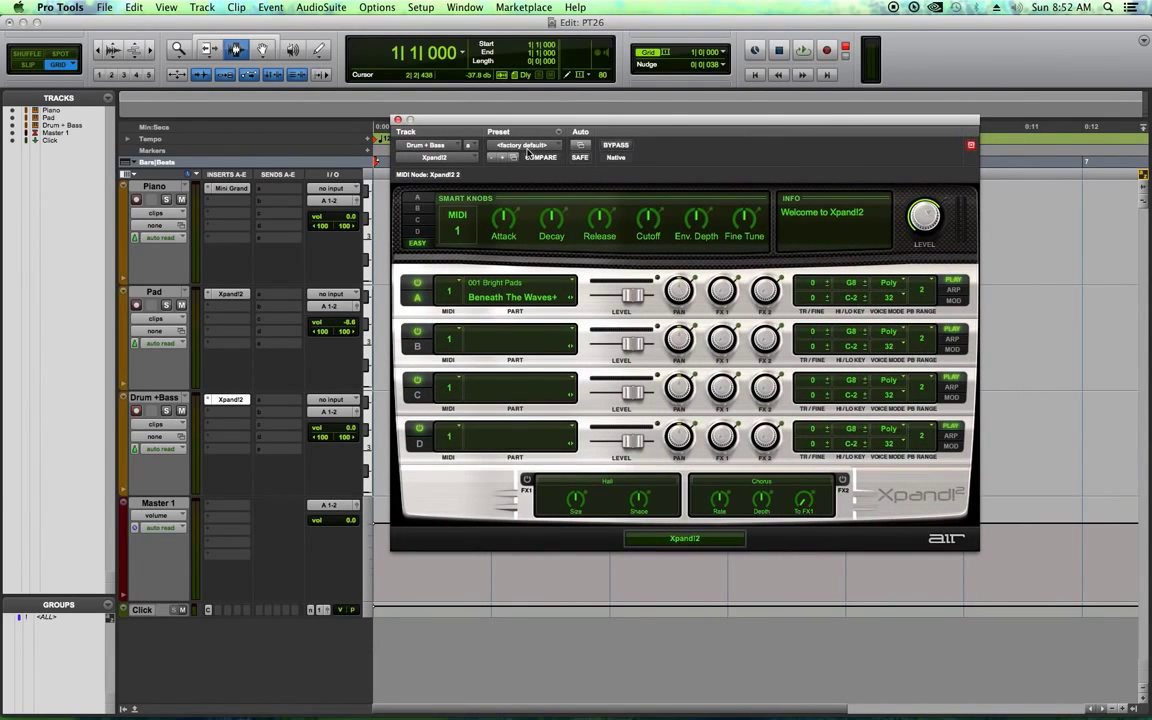
Load Xpand!2's +05 One Man Electro Band preset from the 09 Multitrack Arpeggios folder and close the plug-in window
left_click(527, 148)
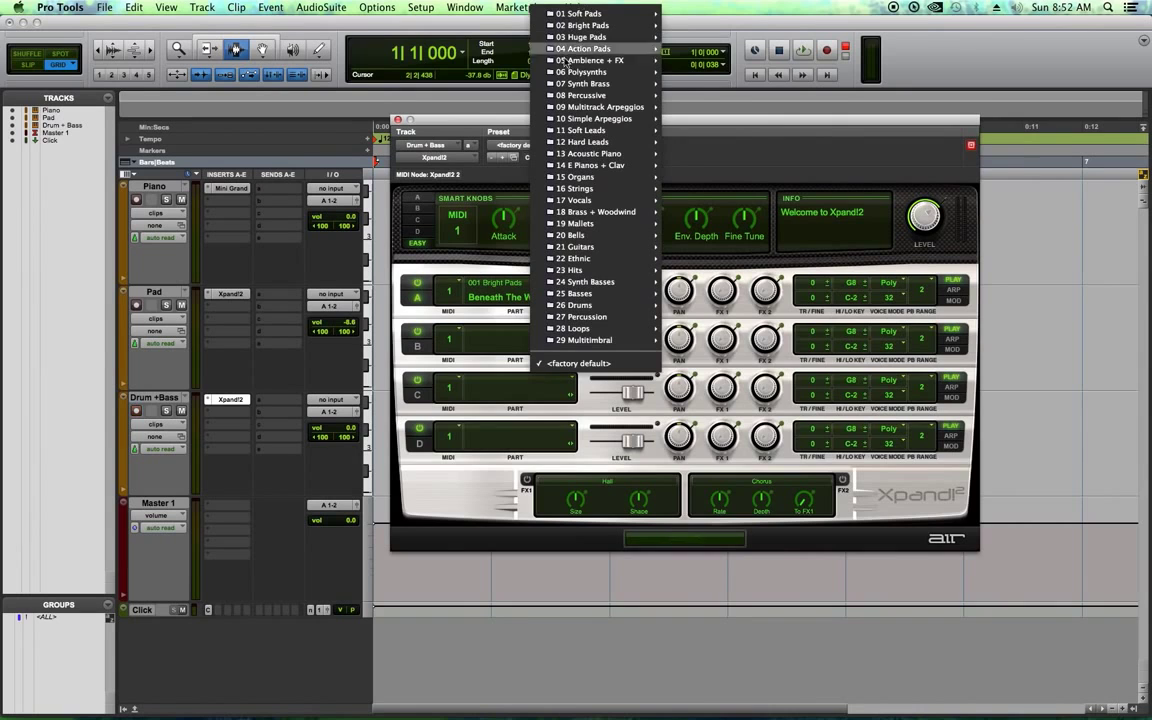
mouse_move(600, 107)
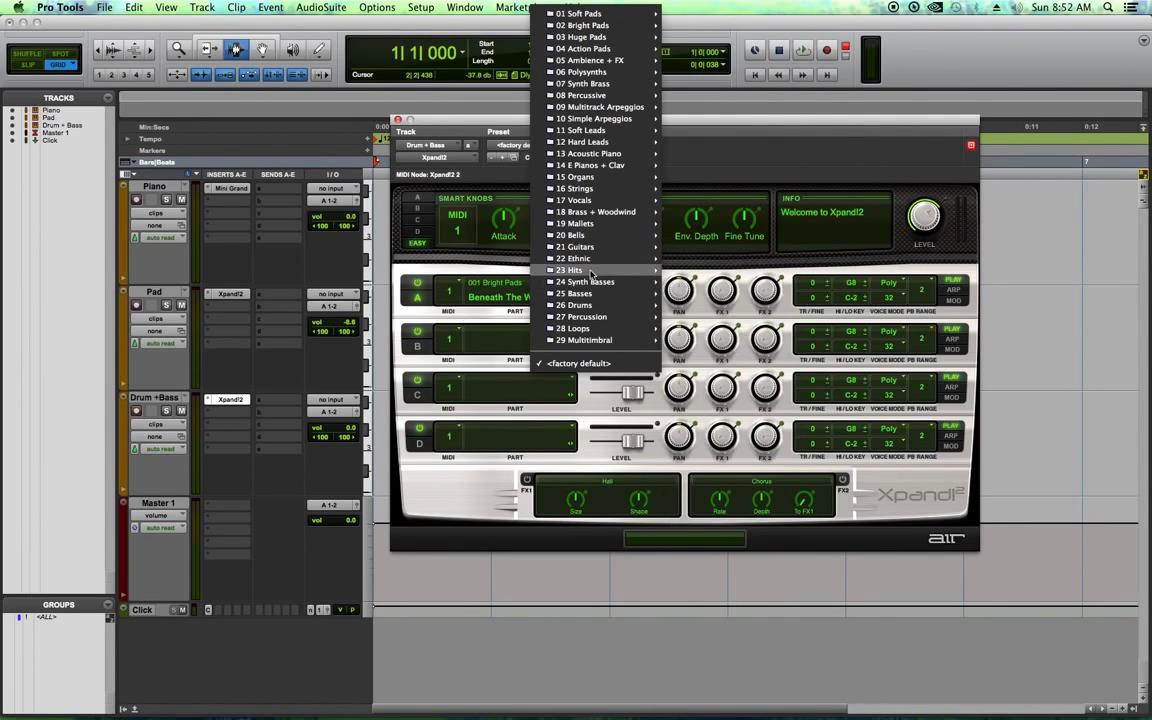
mouse_move(583, 330)
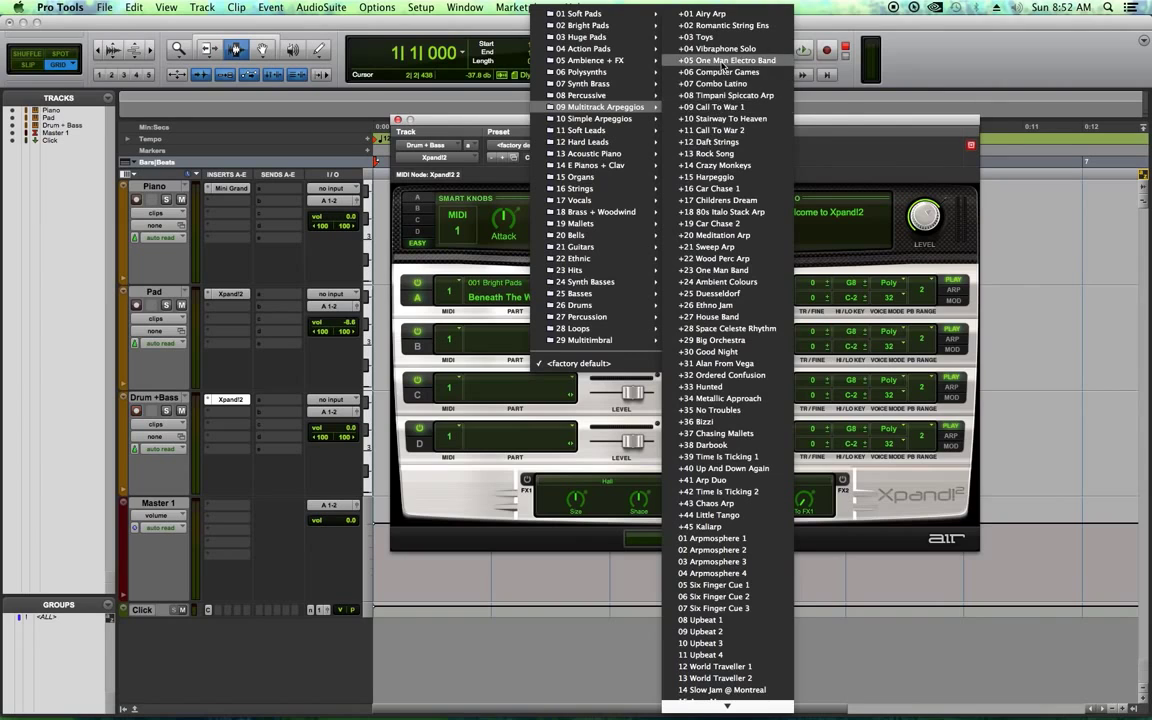
left_click(722, 64)
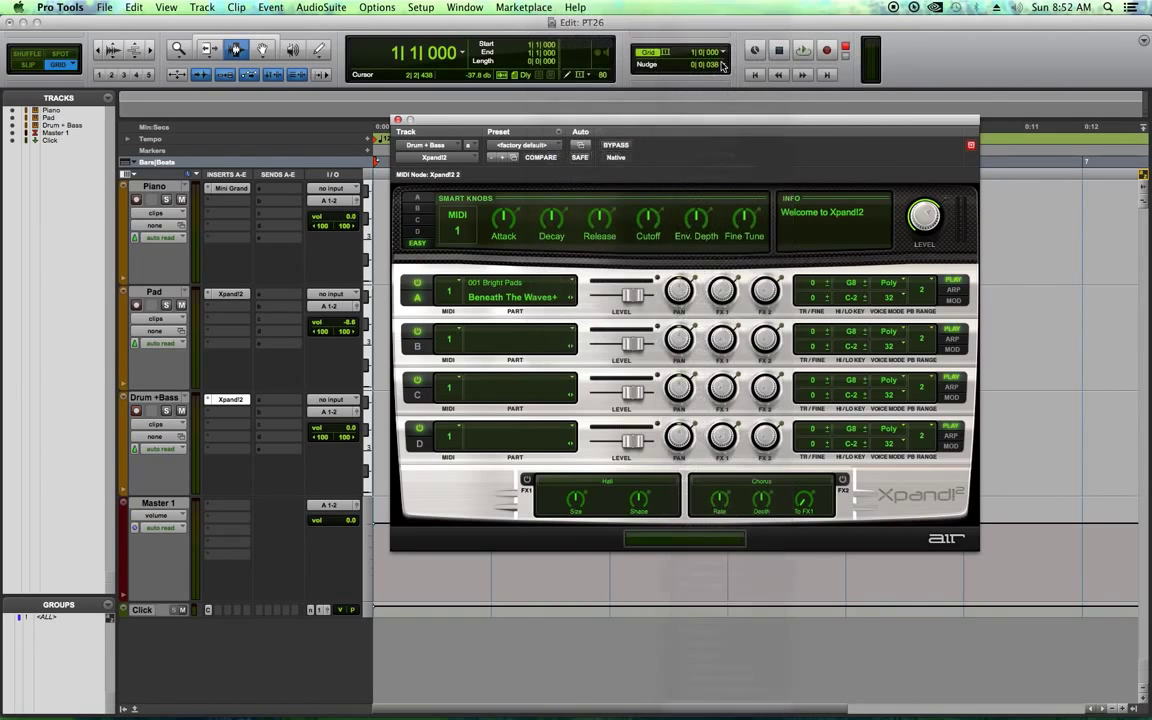
left_click(398, 120)
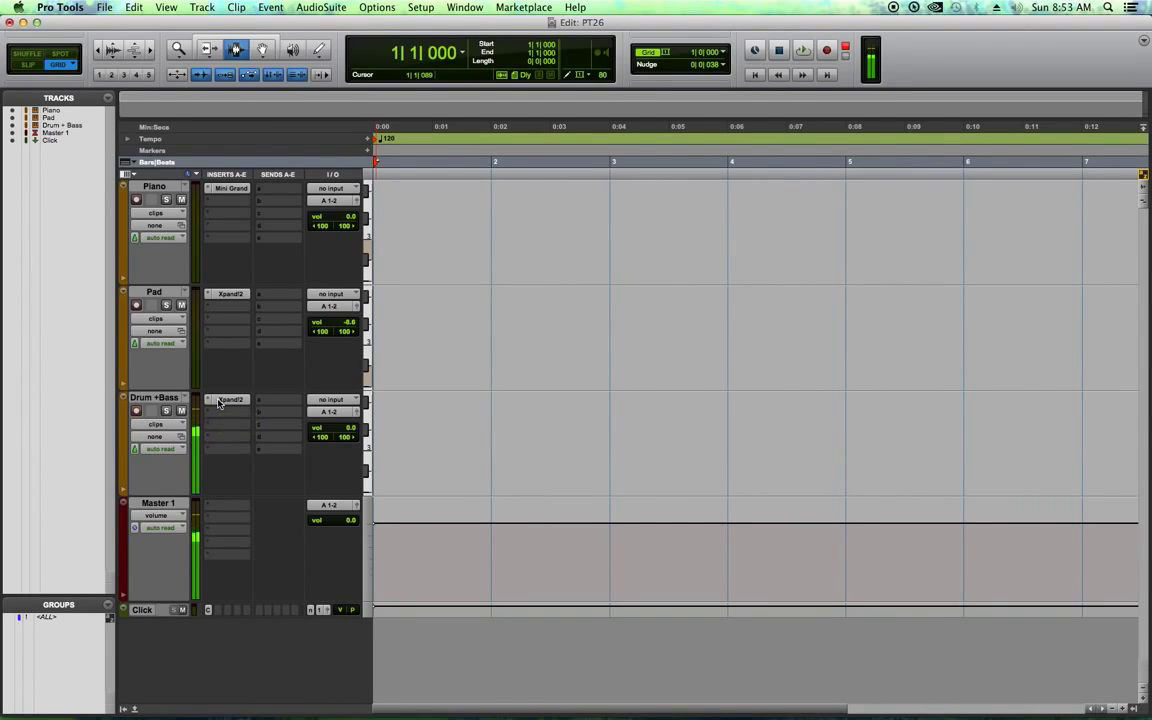
Record-arm the Drum + Bass track and set the session tempo at bar 1 to 128 BPM
left_click(138, 411)
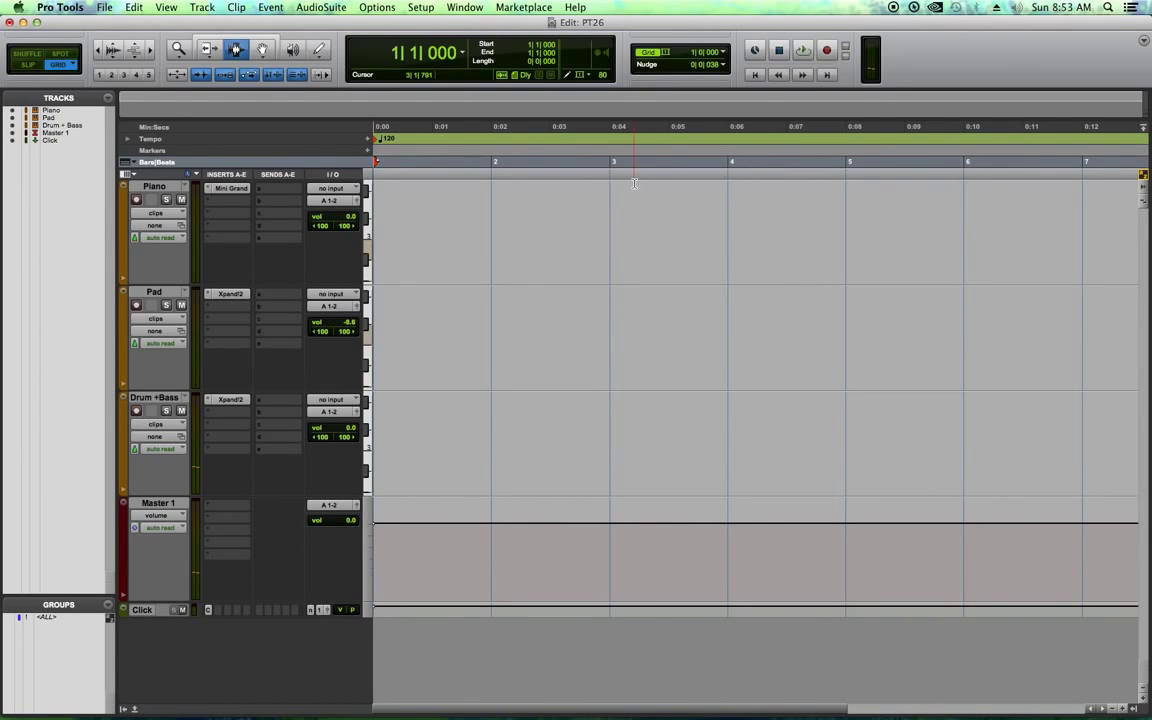
left_click(140, 411)
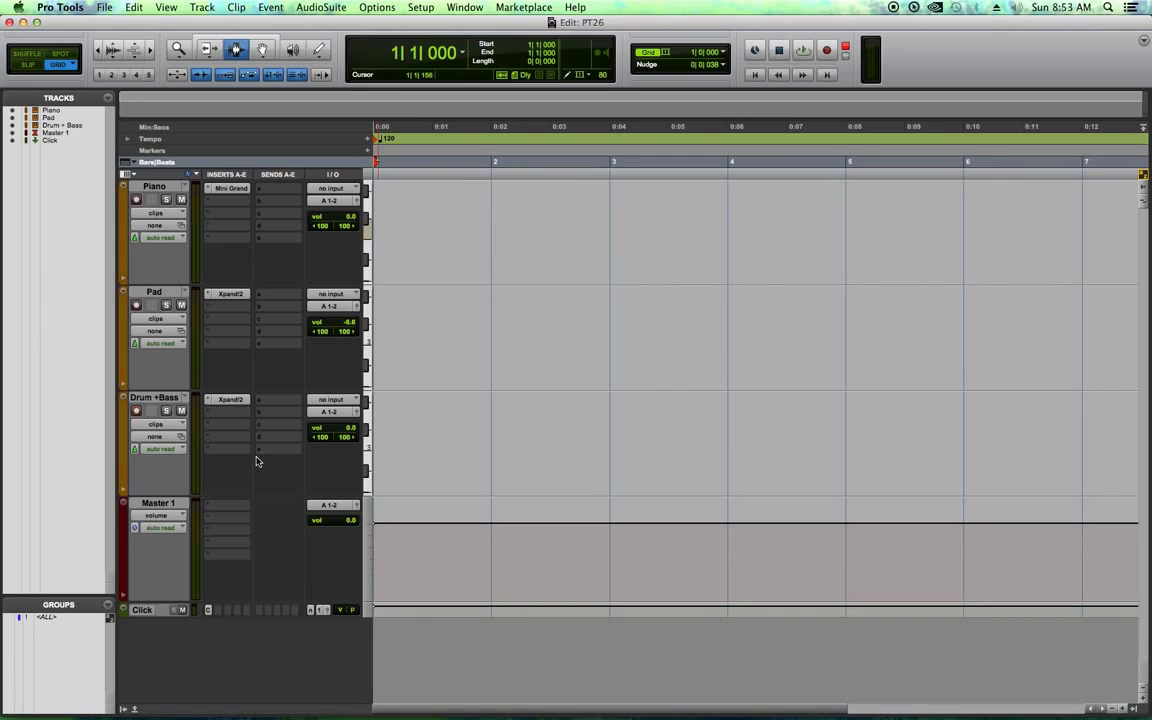
double_click(379, 138)
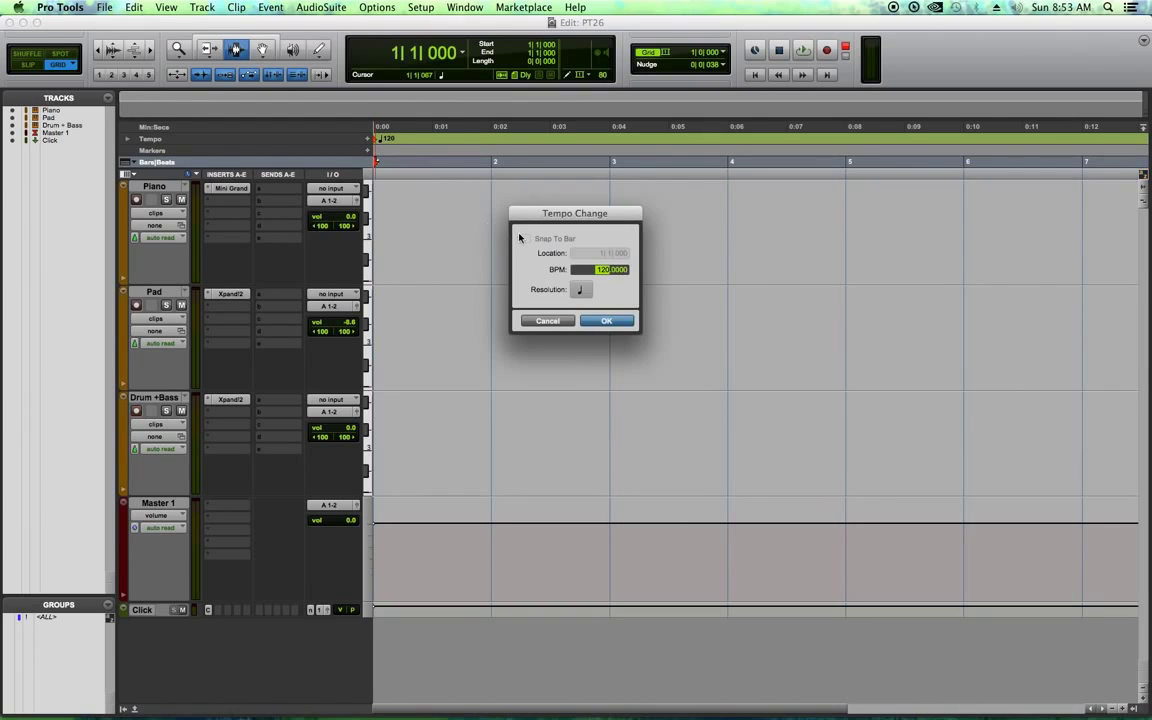
type("128")
key("Return")
Record a MIDI clip of four sustained notes on the Drum + Bass track, starting from bar 1
key("super+space")
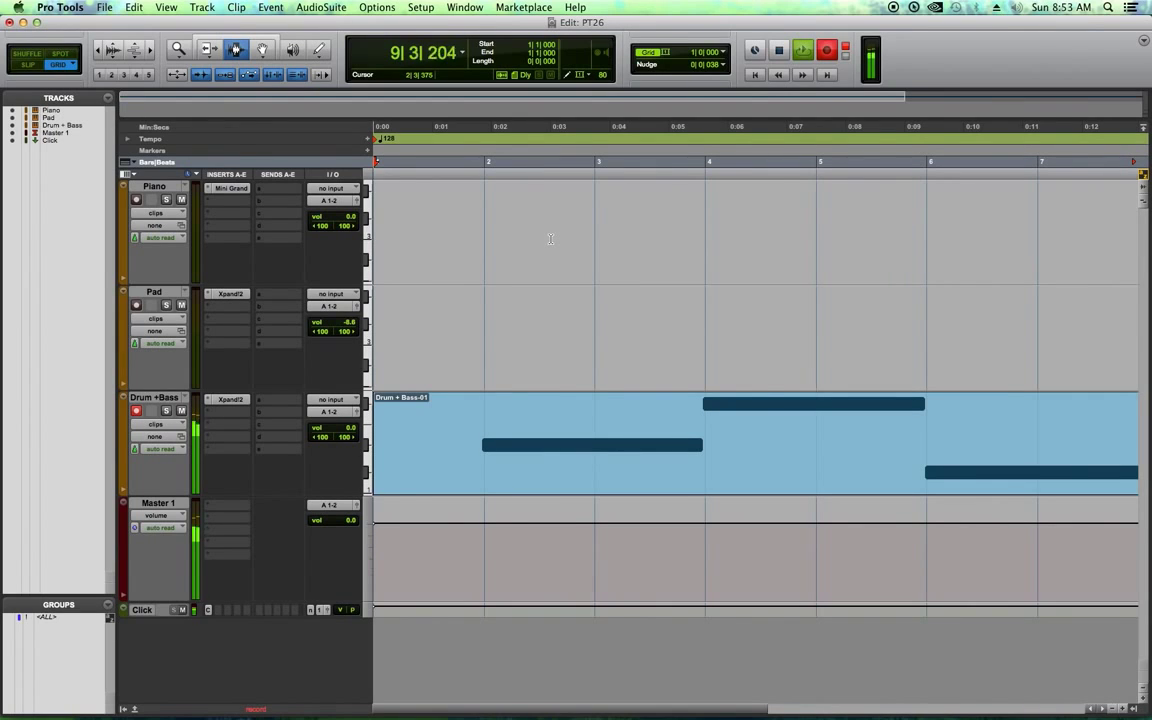
key("space")
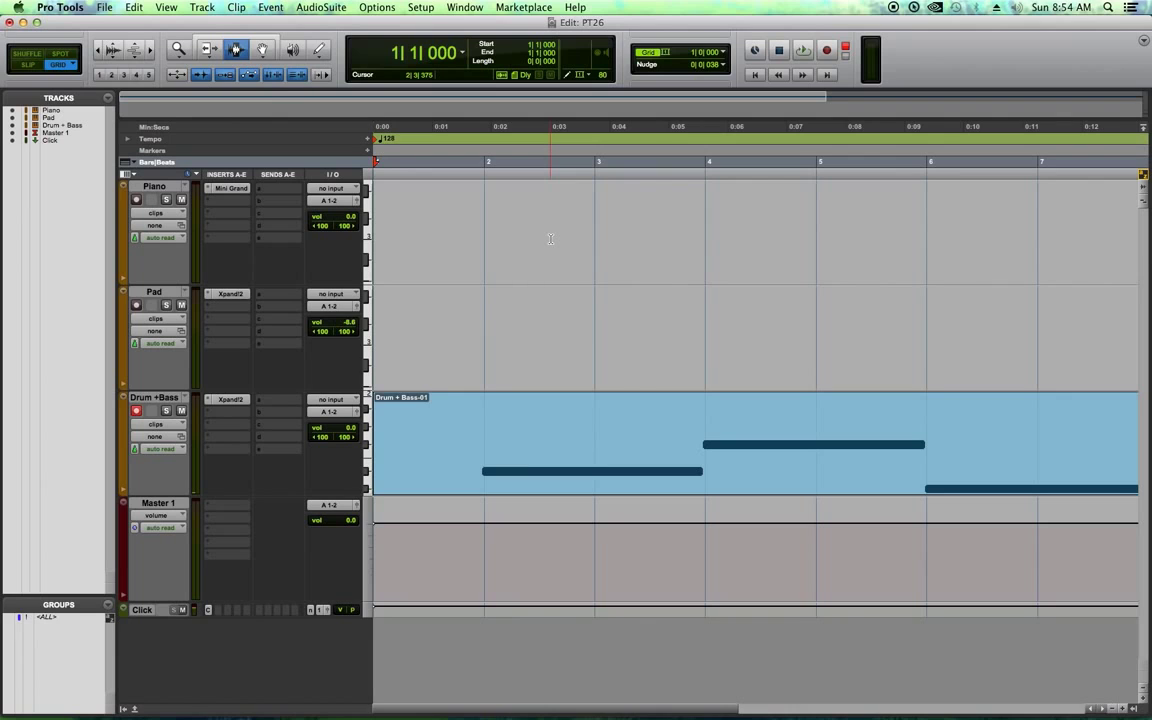
Open the recorded Drum + Bass clip in the MIDI Editor with the Grabber tool and reposition the editor window
key("r")
key("r")
key("t")
double_click(487, 432)
left_click(598, 345)
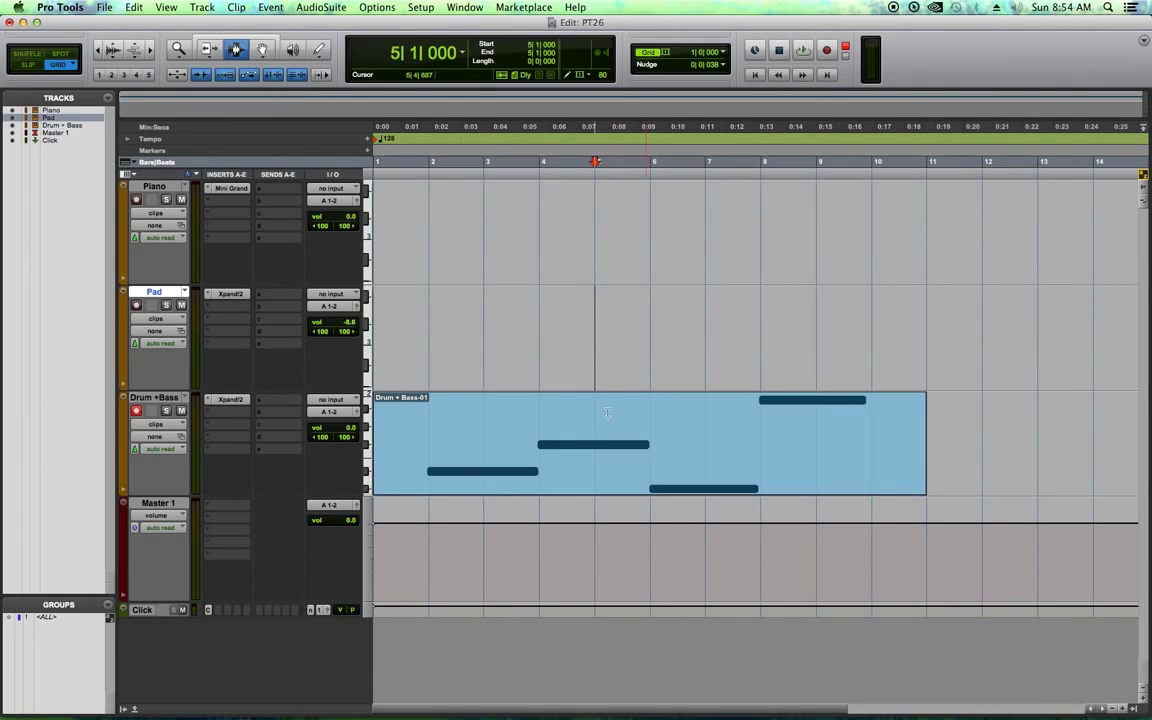
left_click(262, 50)
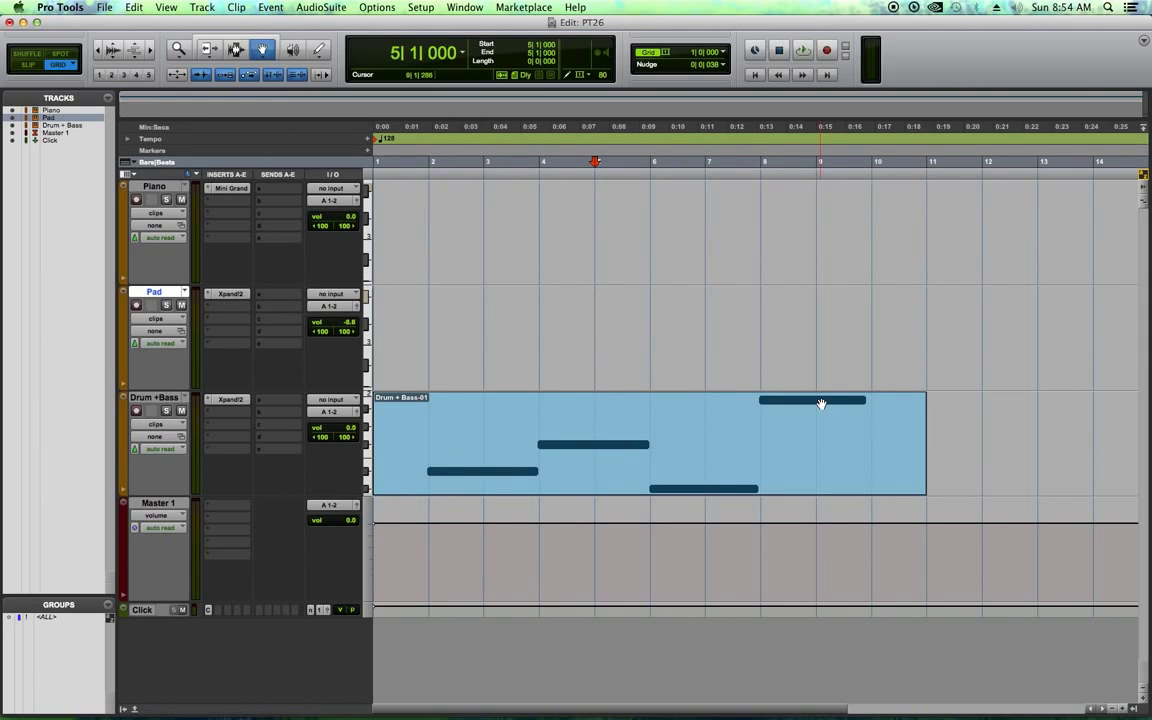
double_click(469, 452)
left_click_drag(538, 43, 541, 116)
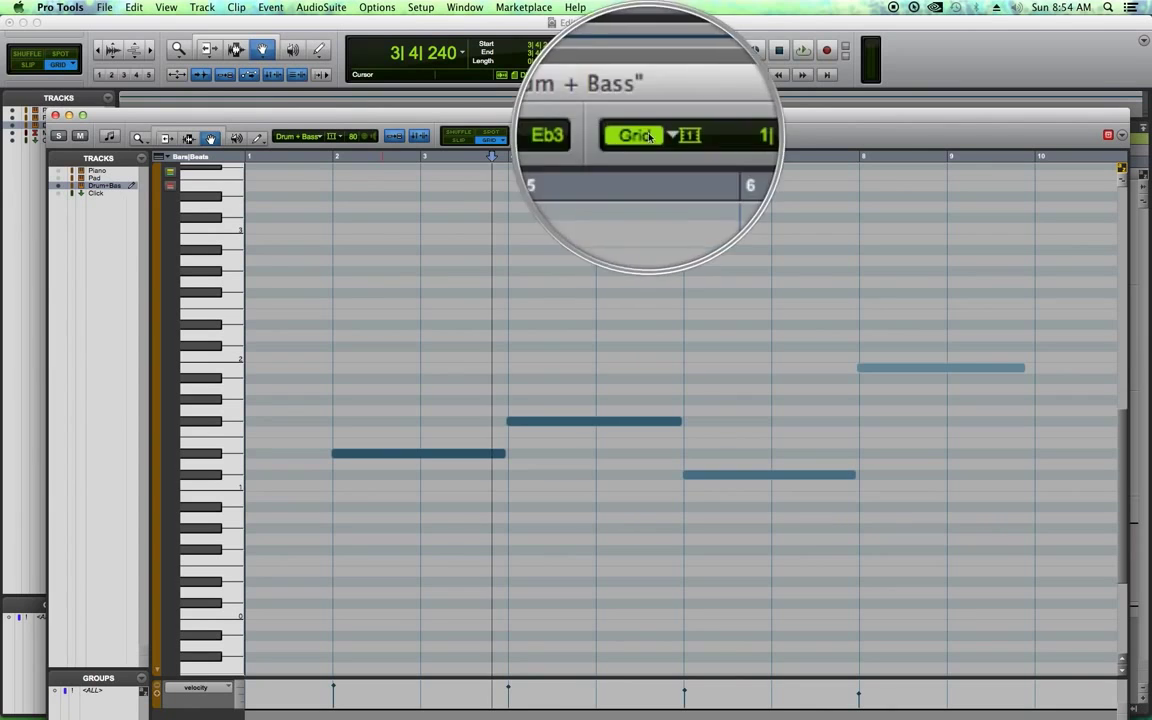
left_click_drag(647, 118, 626, 46)
Set the MIDI Editor's grid value to a quarter note (0|1|000)
left_click_drag(427, 235, 856, 564)
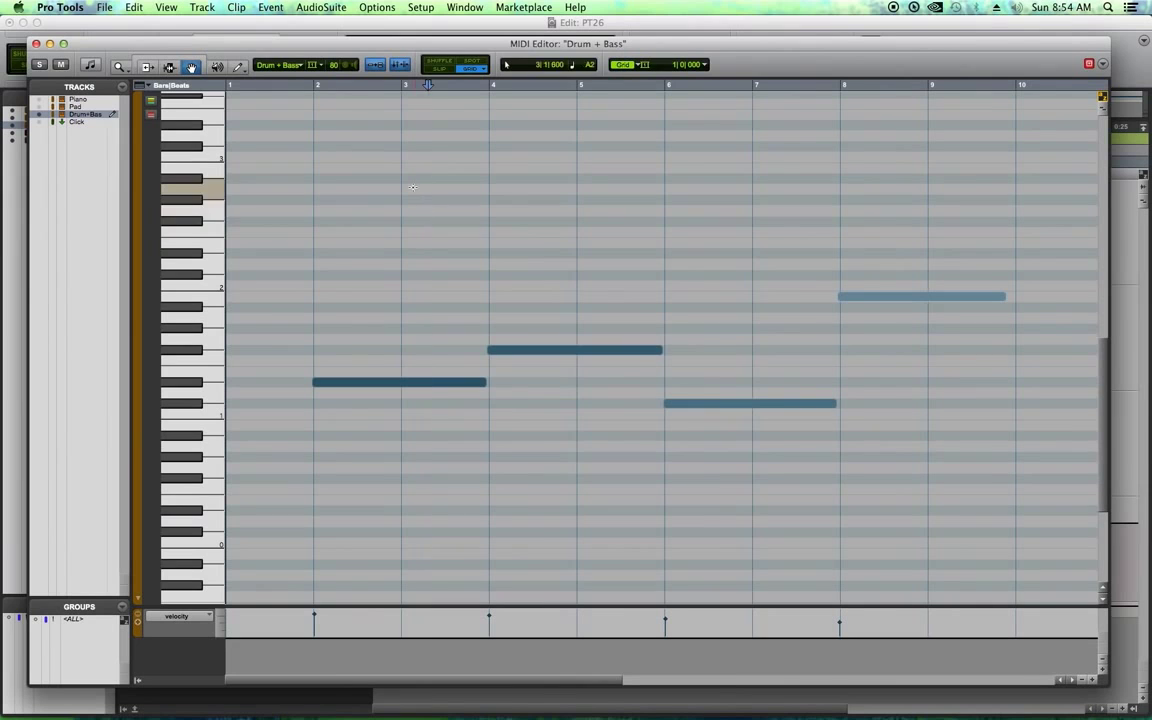
left_click(839, 332)
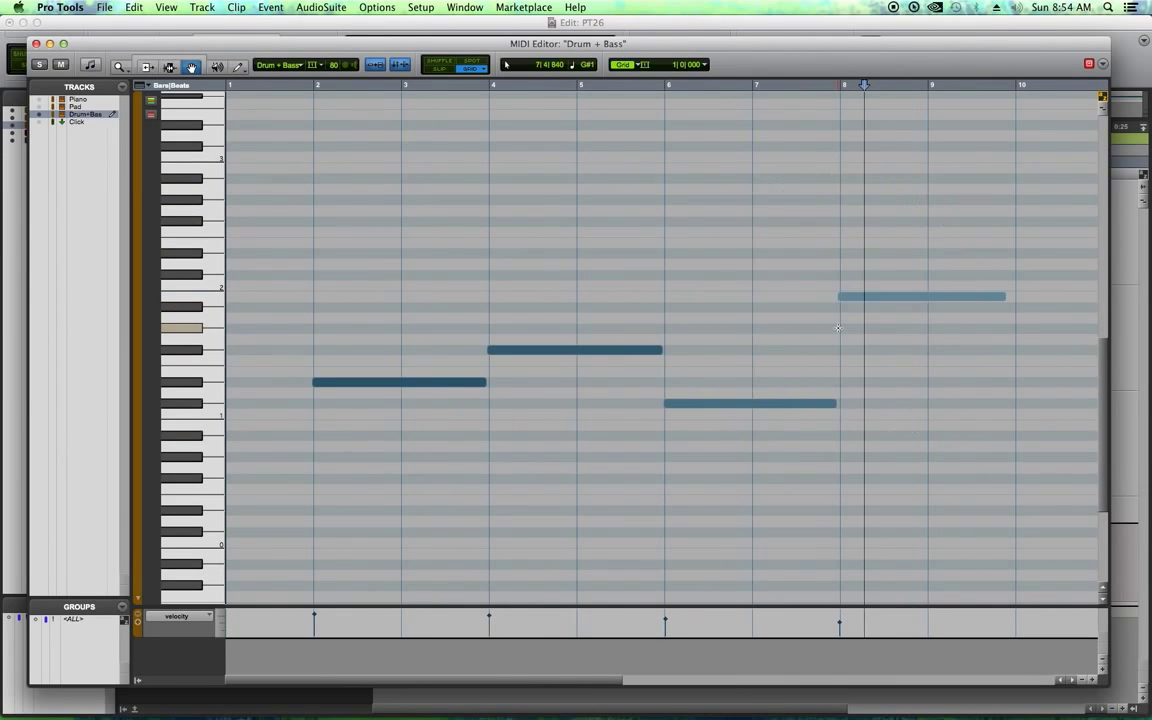
left_click(641, 66)
left_click(651, 175)
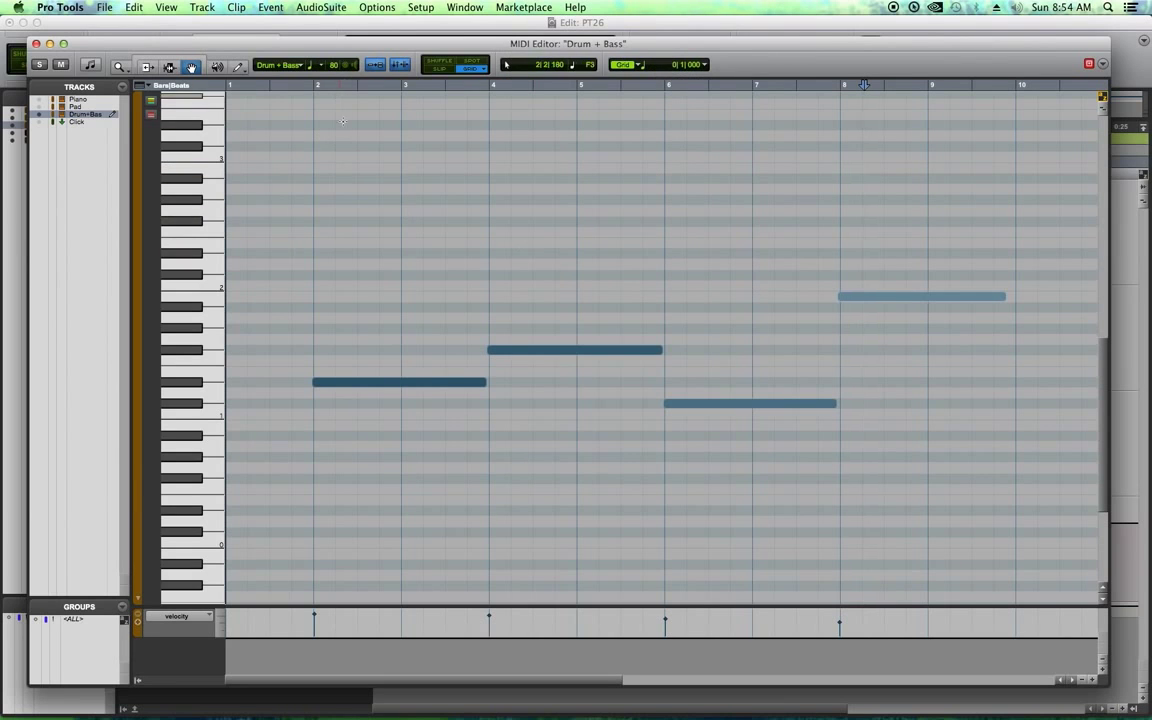
Select all four Drum + Bass notes and open the Quantize event operation
left_click_drag(370, 160, 918, 480)
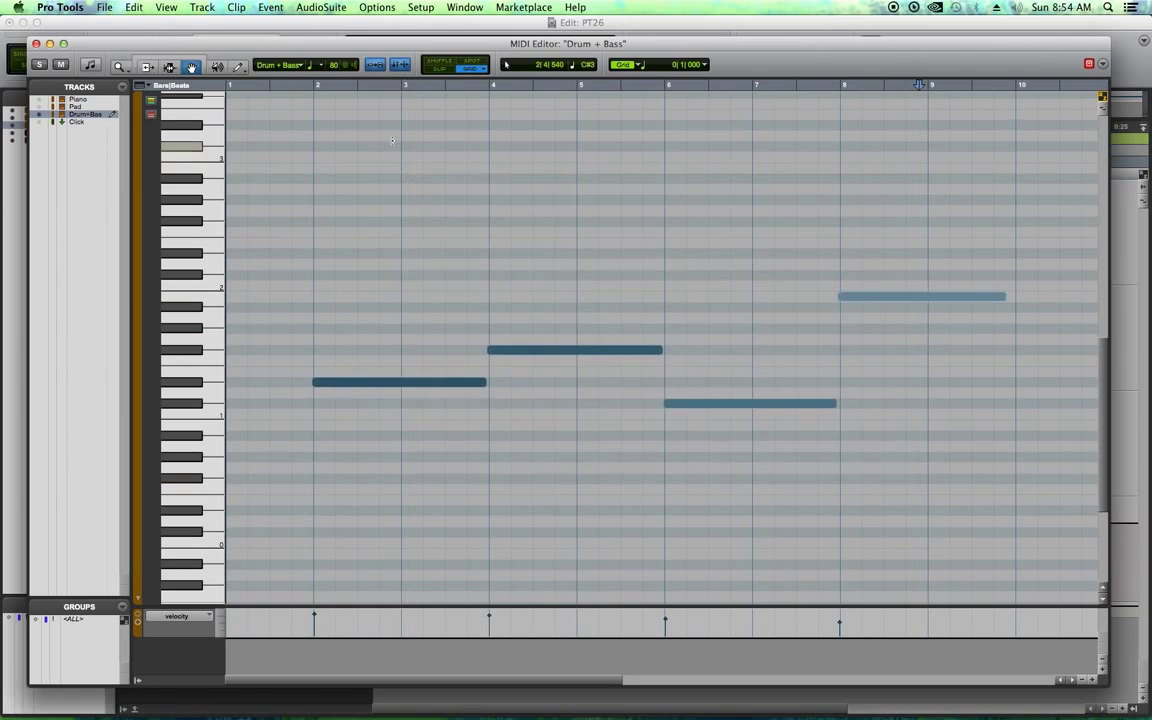
left_click(346, 67)
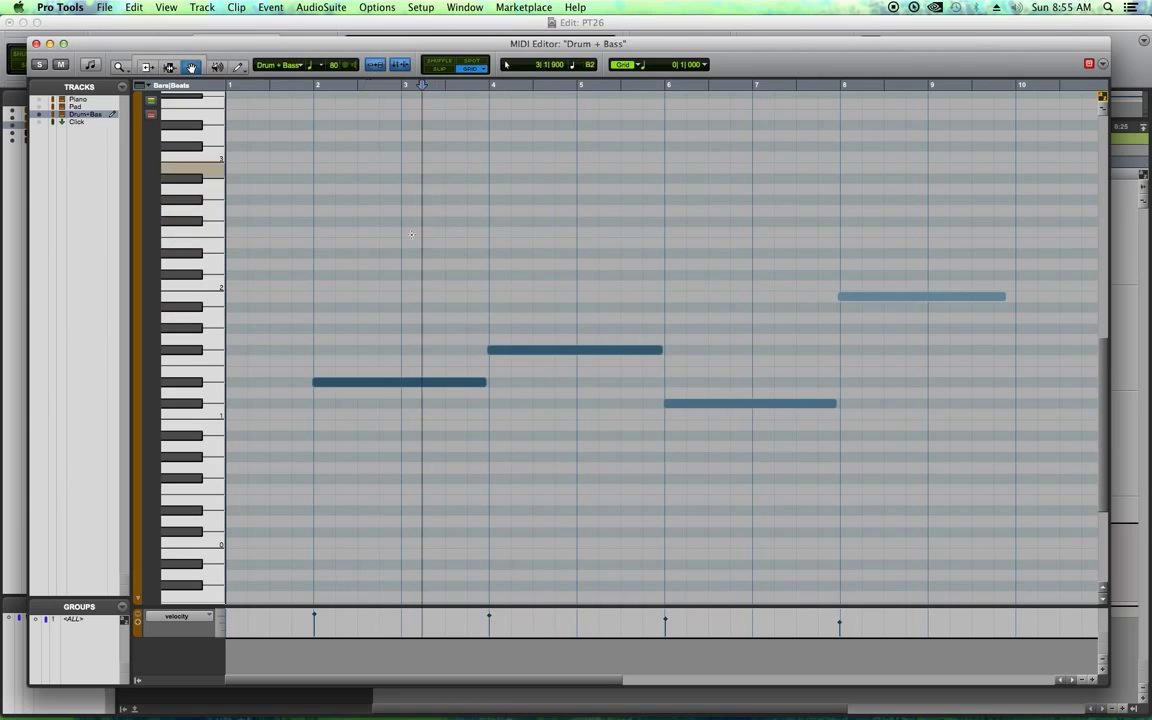
left_click_drag(422, 170, 901, 493)
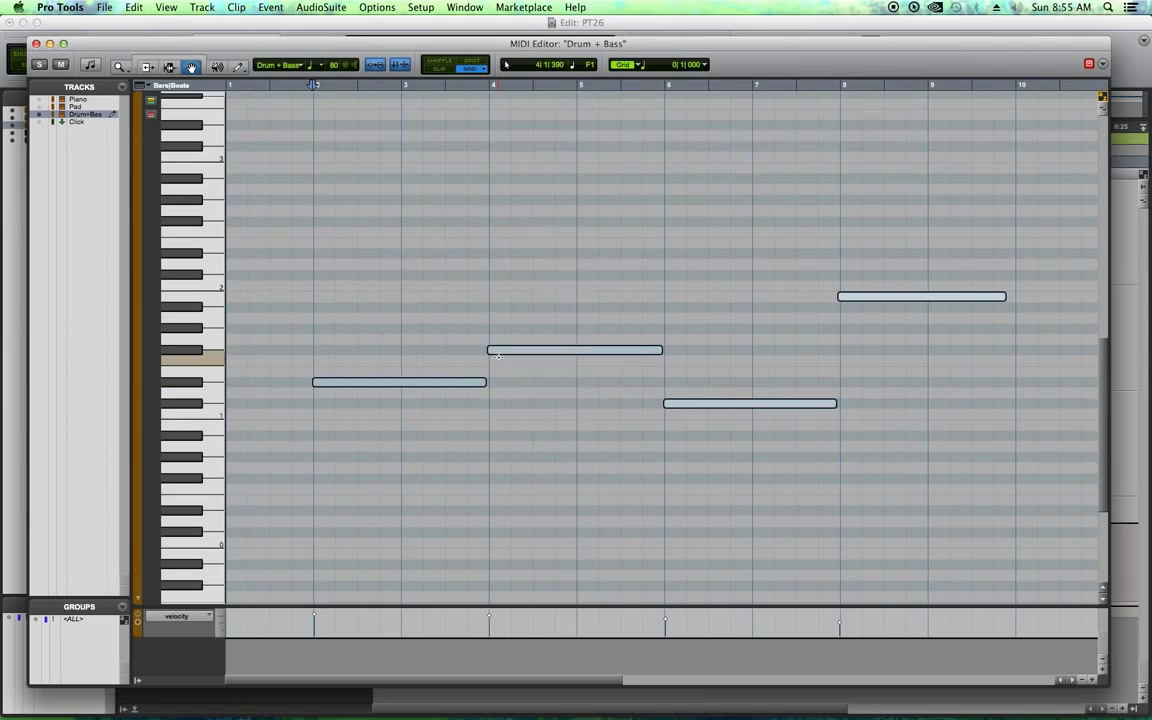
left_click(273, 8)
mouse_move(292, 50)
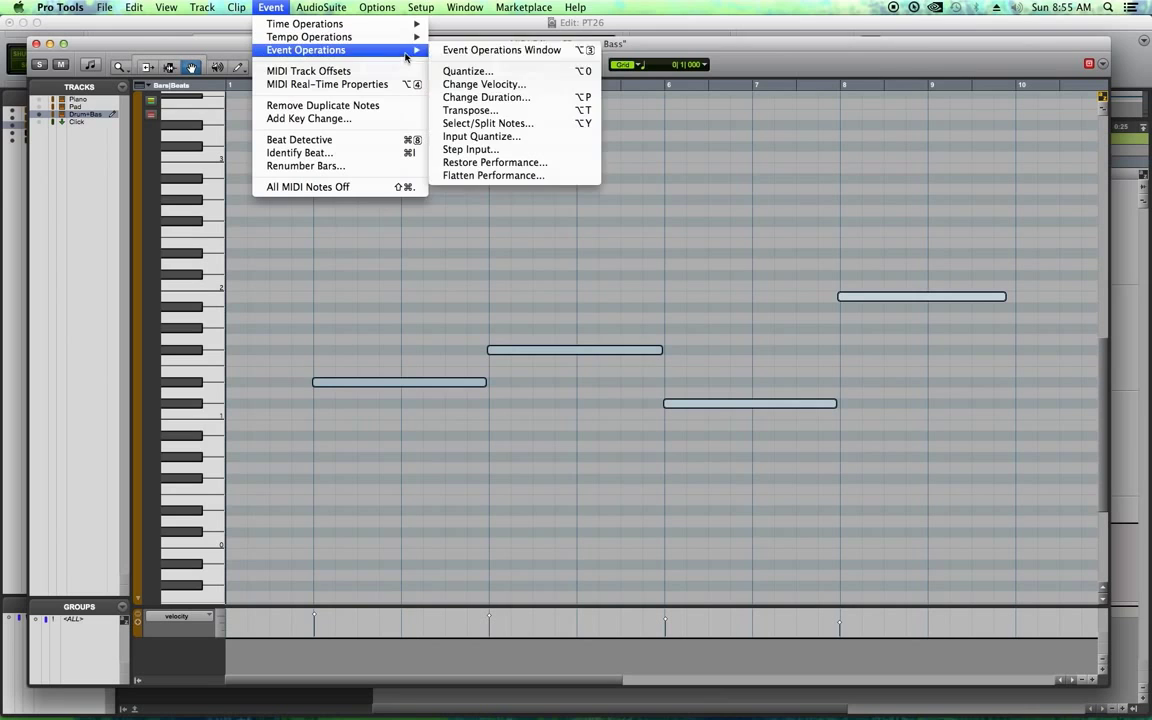
left_click(595, 73)
Set the quantize grid to 1/1 note and move the Event Operations window clear of the notes
left_click_drag(587, 233, 1013, 344)
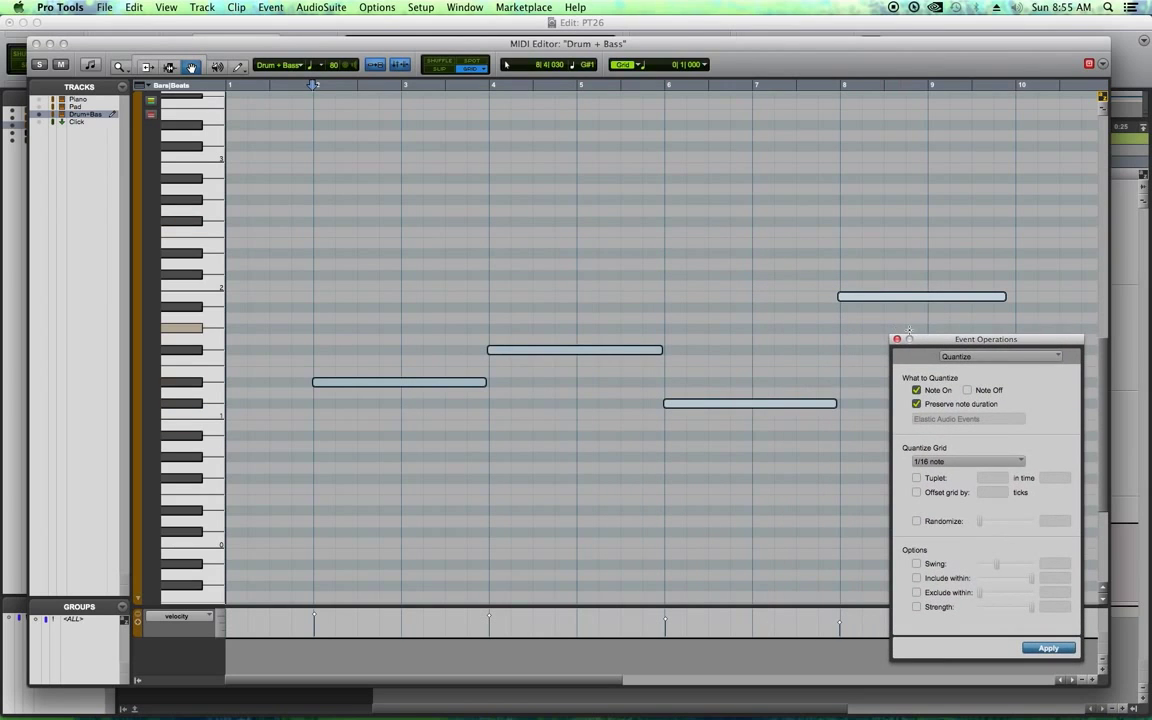
left_click_drag(938, 345, 757, 160)
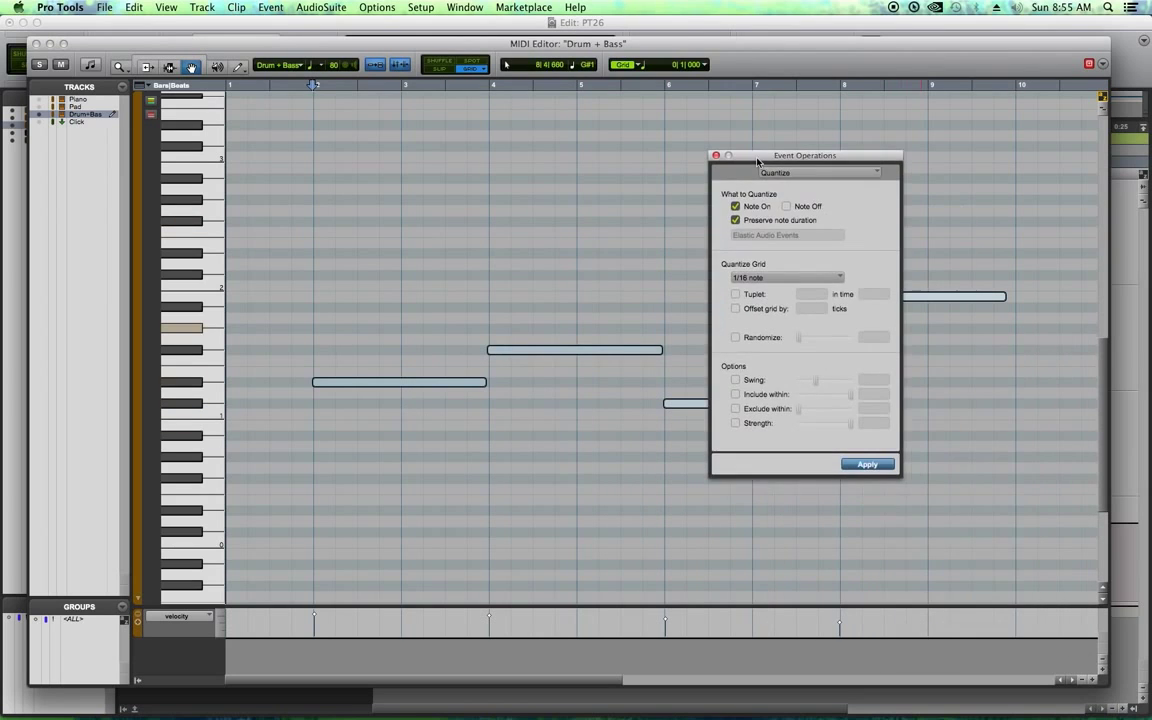
left_click(759, 279)
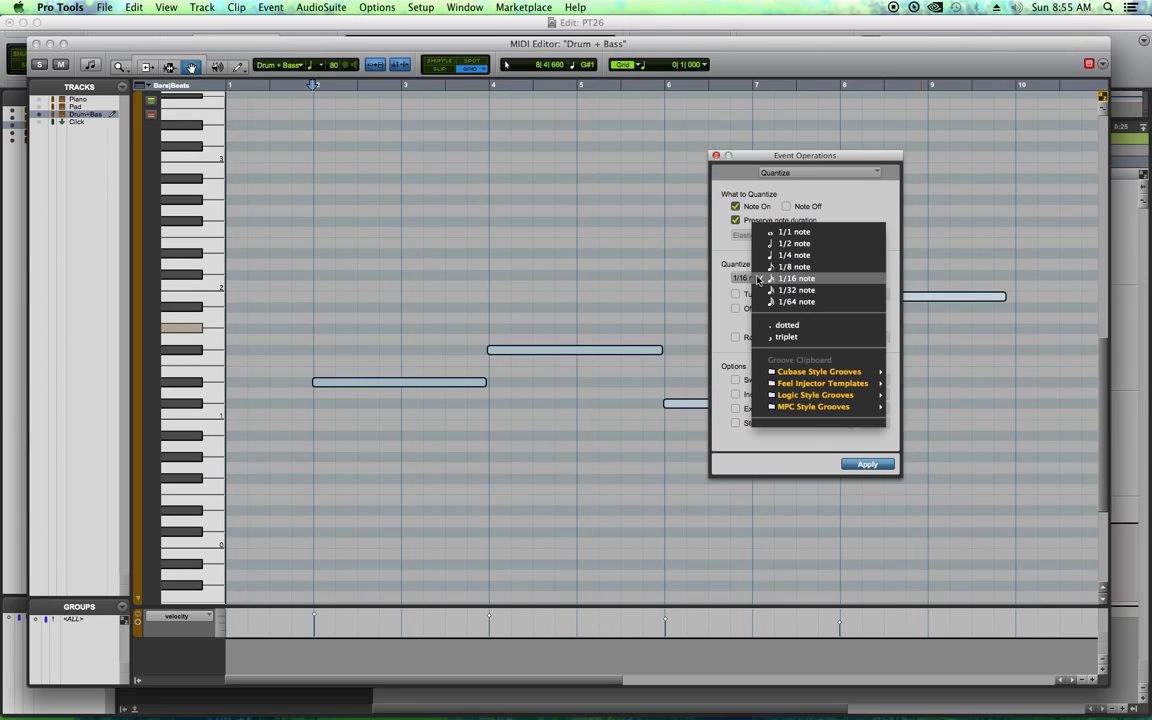
left_click(788, 233)
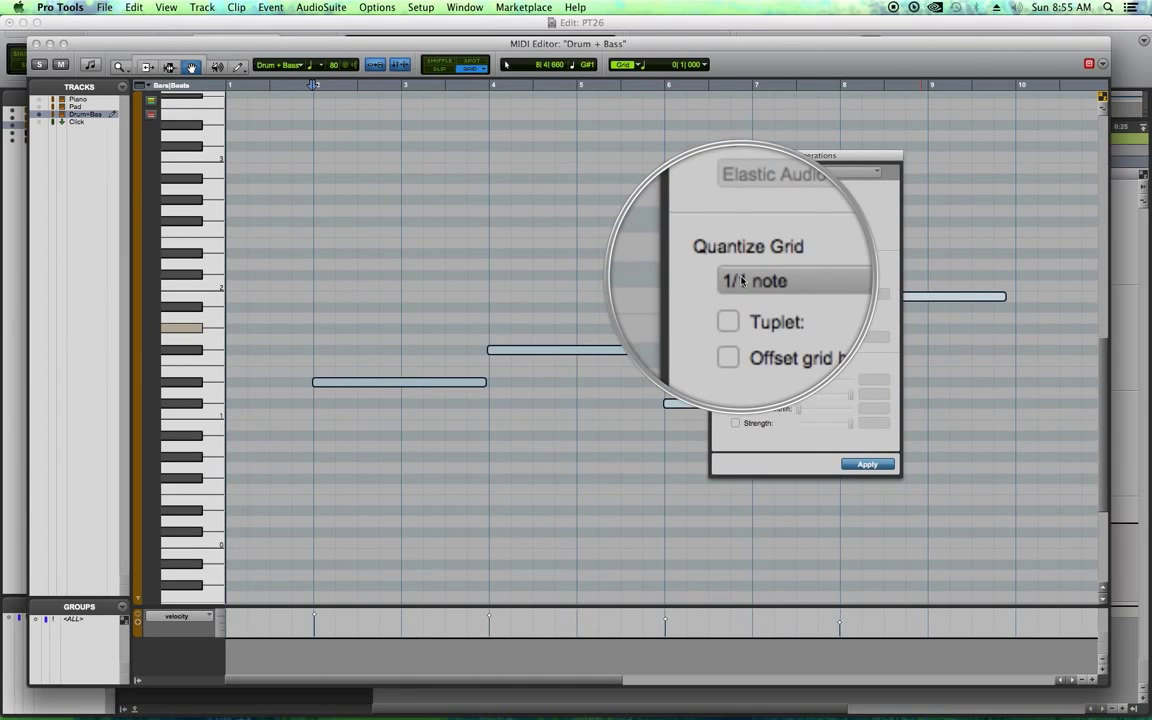
left_click_drag(818, 162, 243, 101)
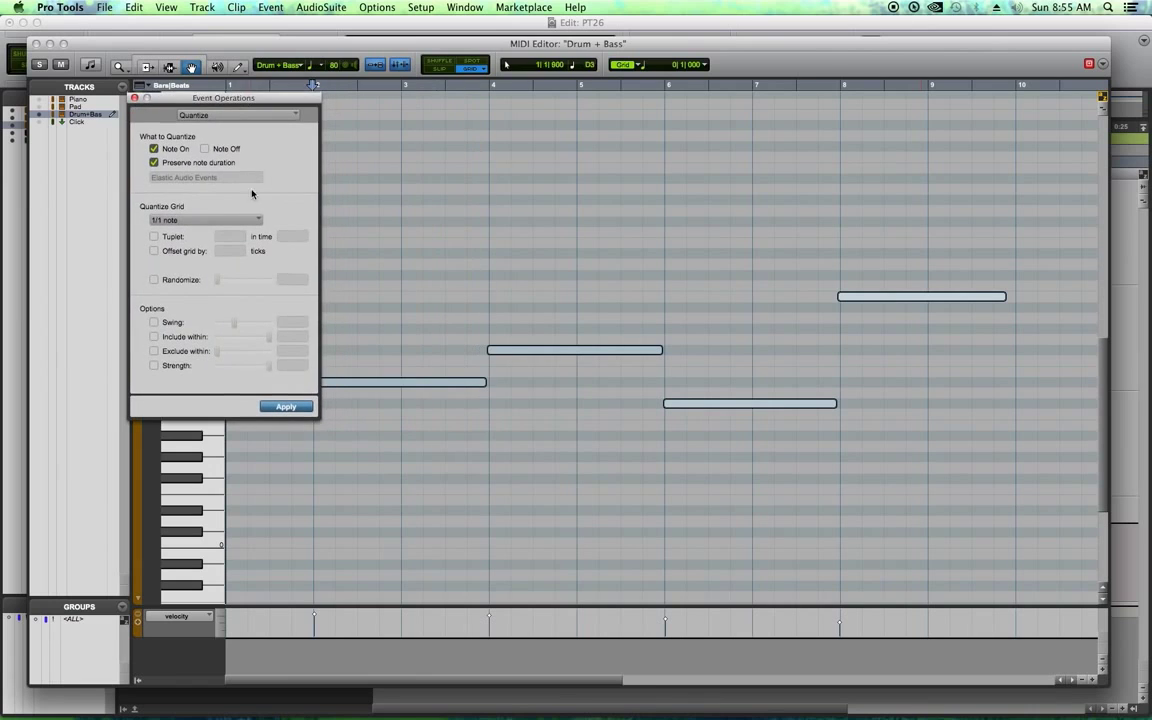
Trim the end of the second note back to beat 4 of bar 5, and reselect all the notes
left_click(583, 284)
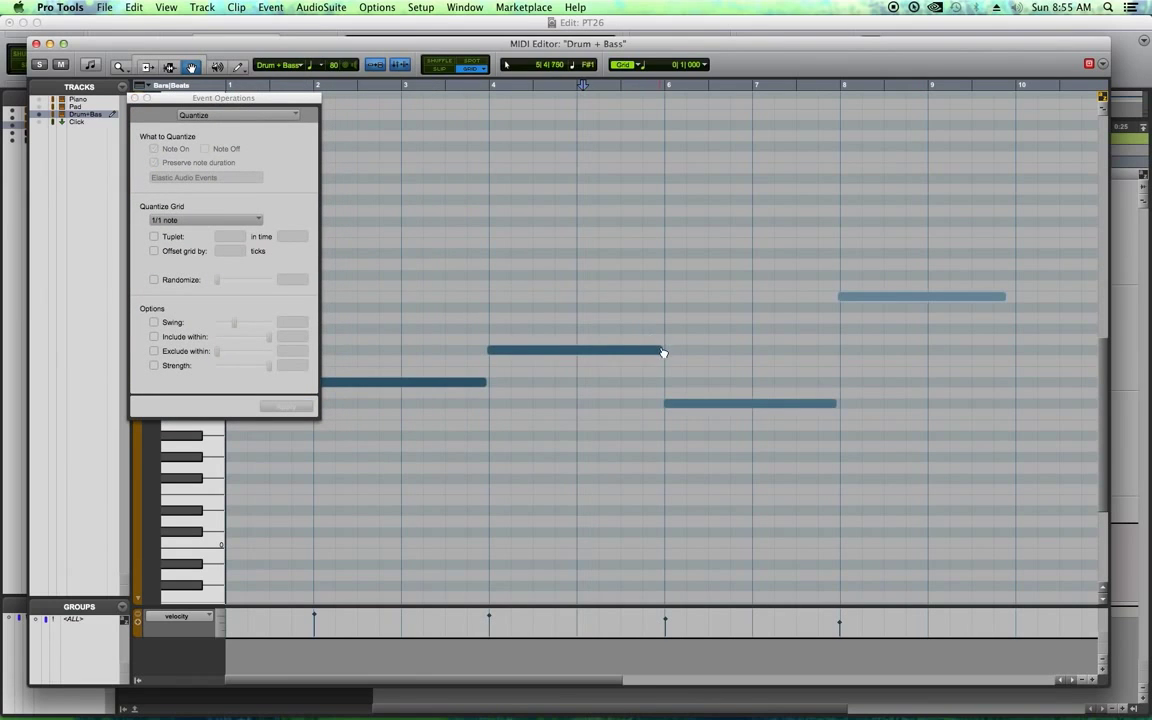
left_click(147, 68)
left_click_drag(661, 350, 642, 351)
left_click(195, 106)
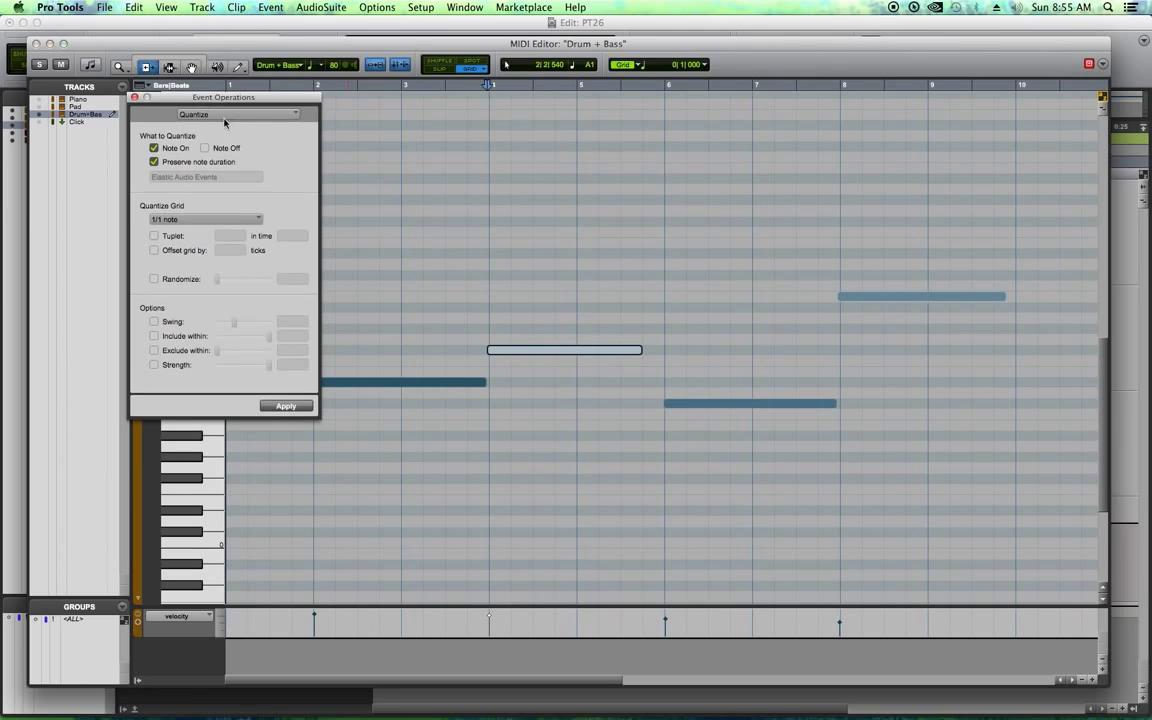
left_click(191, 66)
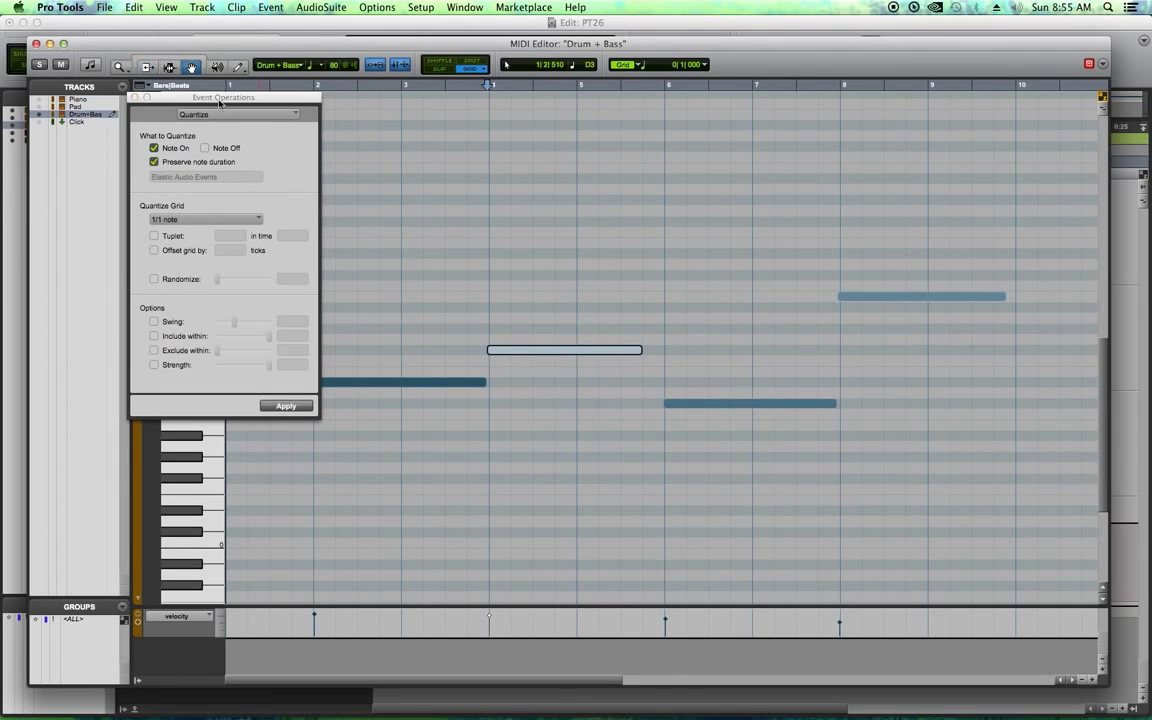
key("super+a")
Try quantizing only the note starts to the 1/1 grid with durations preserved, and undo the quantize
left_click(290, 407)
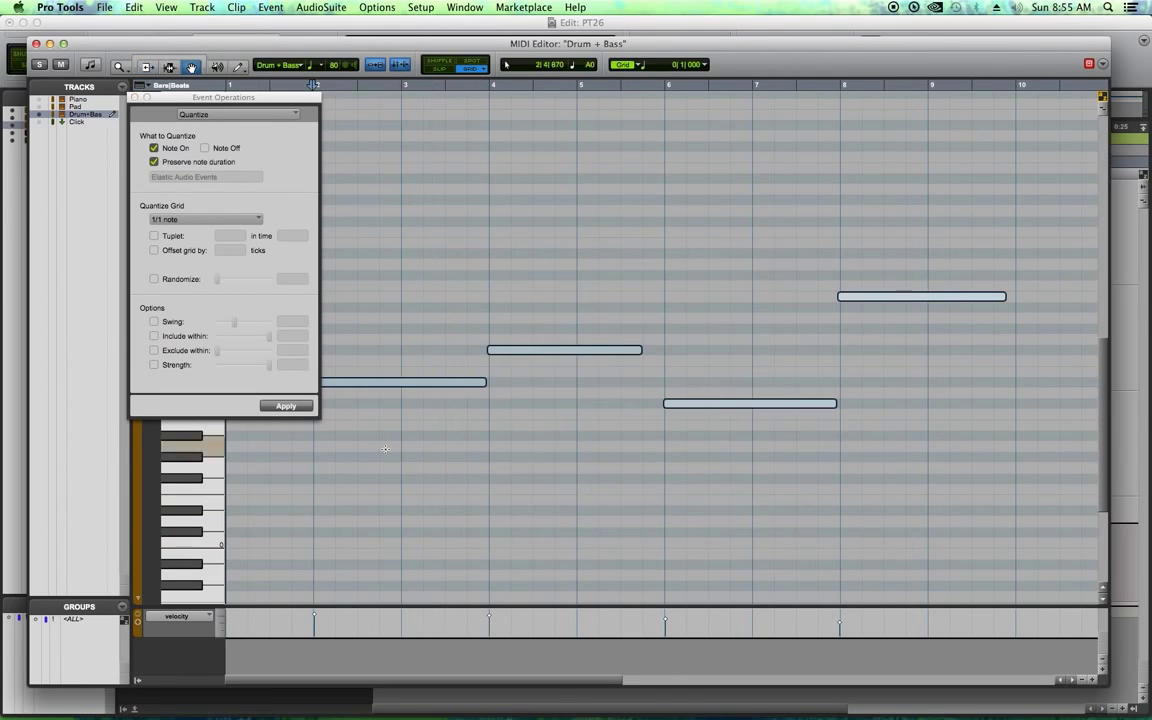
left_click(294, 407)
key("super+z")
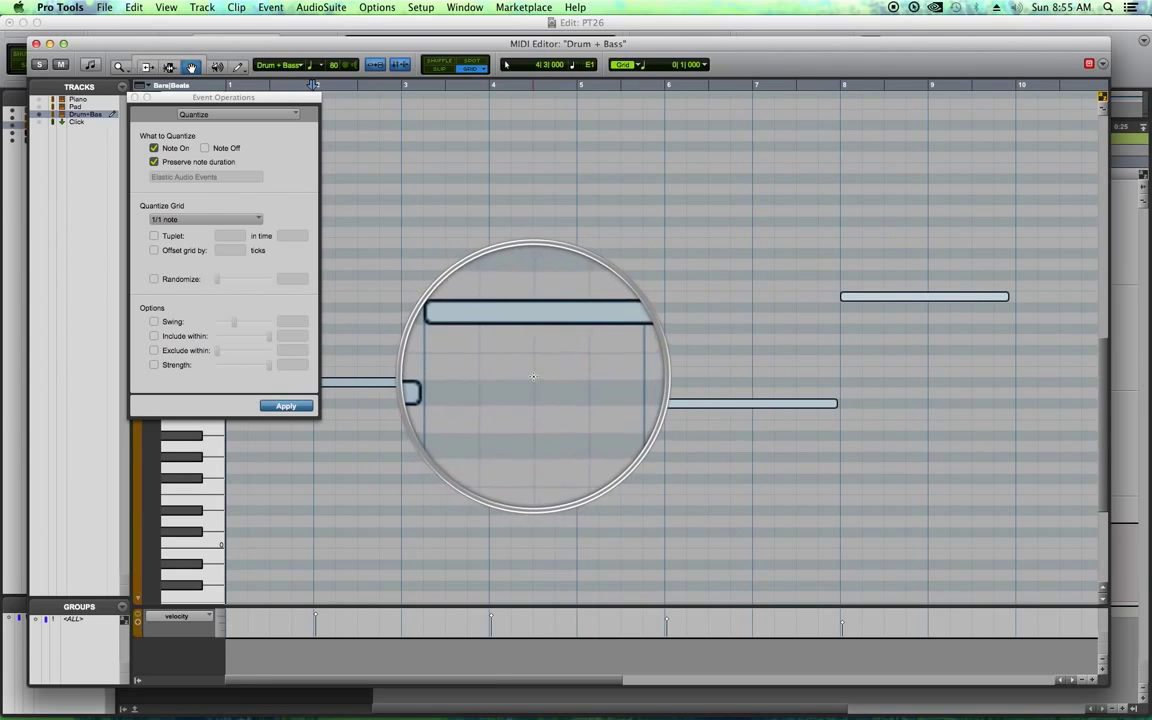
key("super+shift+z")
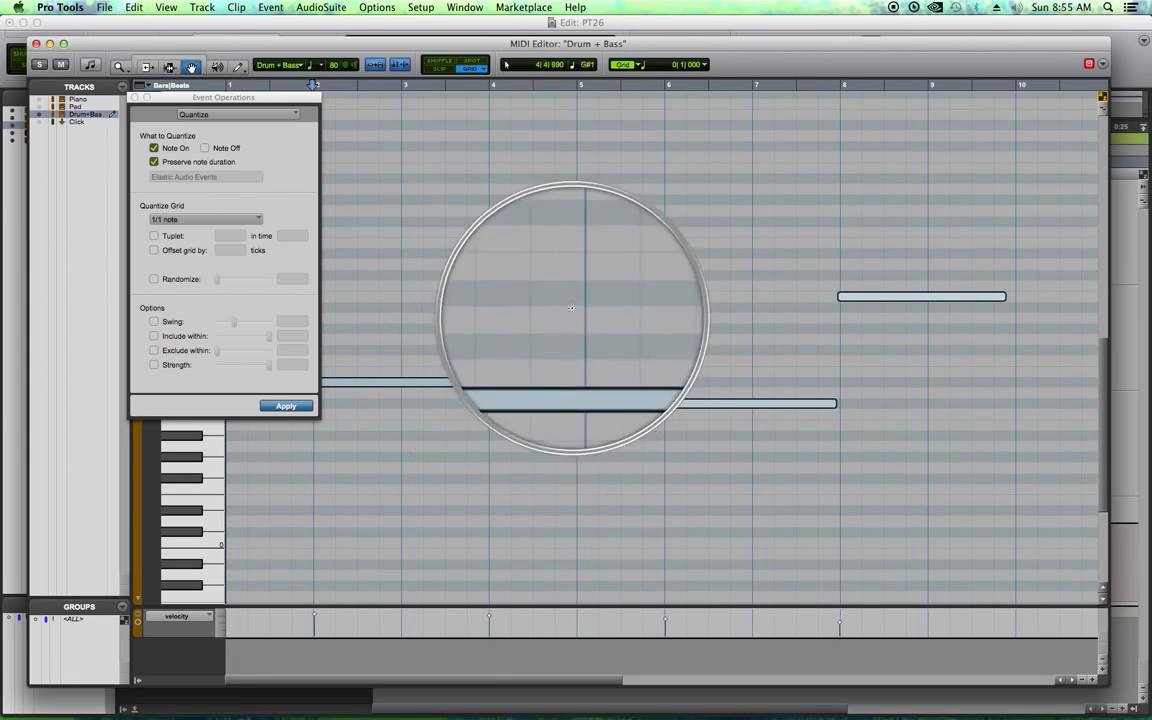
Include Note Off in the quantize and apply it to the selected notes at the 1/1 note grid
left_click(205, 148)
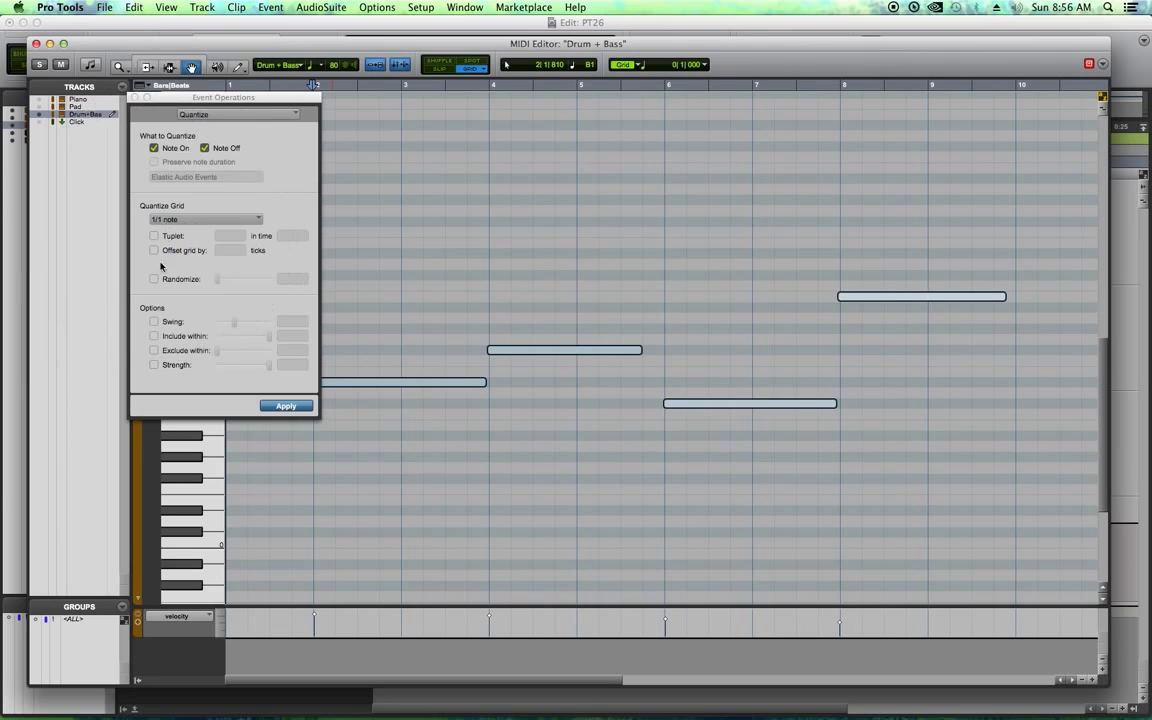
left_click(285, 406)
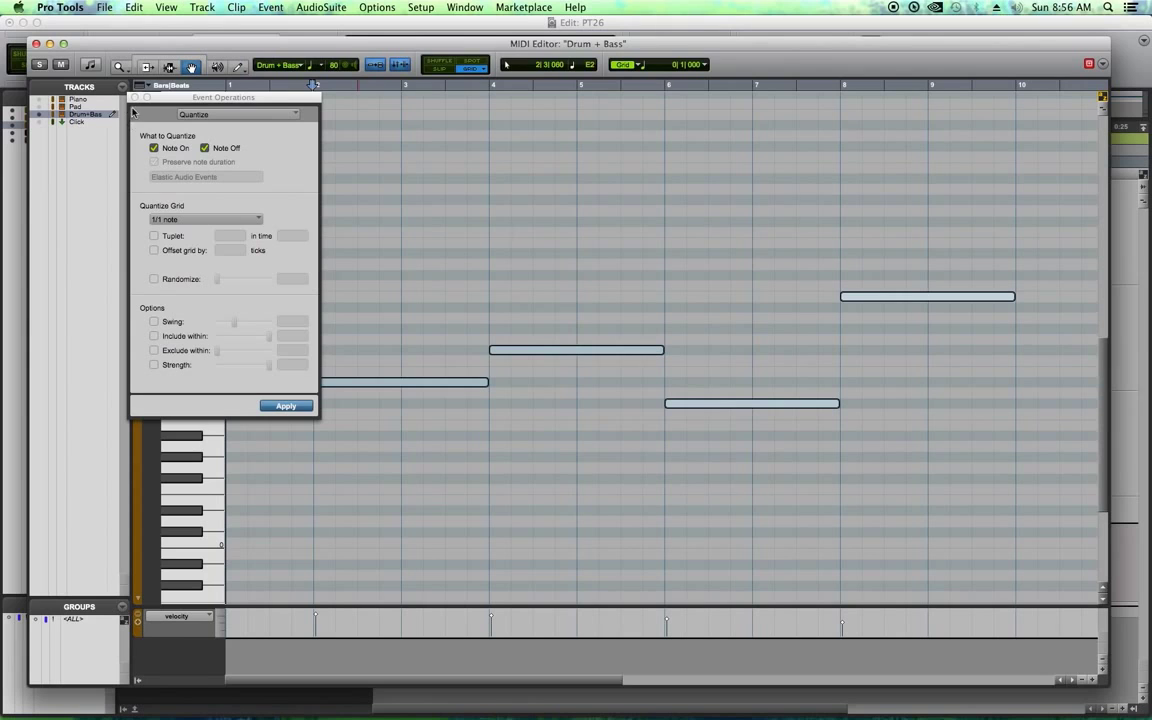
Close the Event Operations window and the MIDI Editor, and play back the quantized Drum + Bass clip from bar 1
left_click(134, 98)
left_click(35, 44)
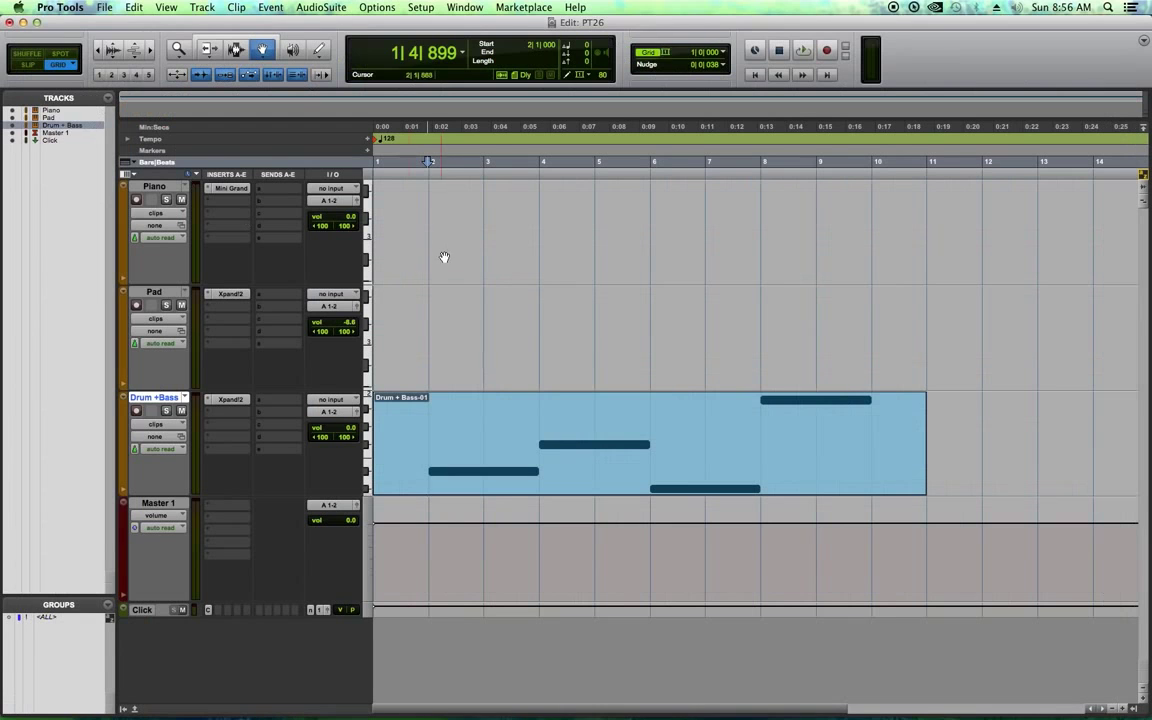
left_click(416, 170)
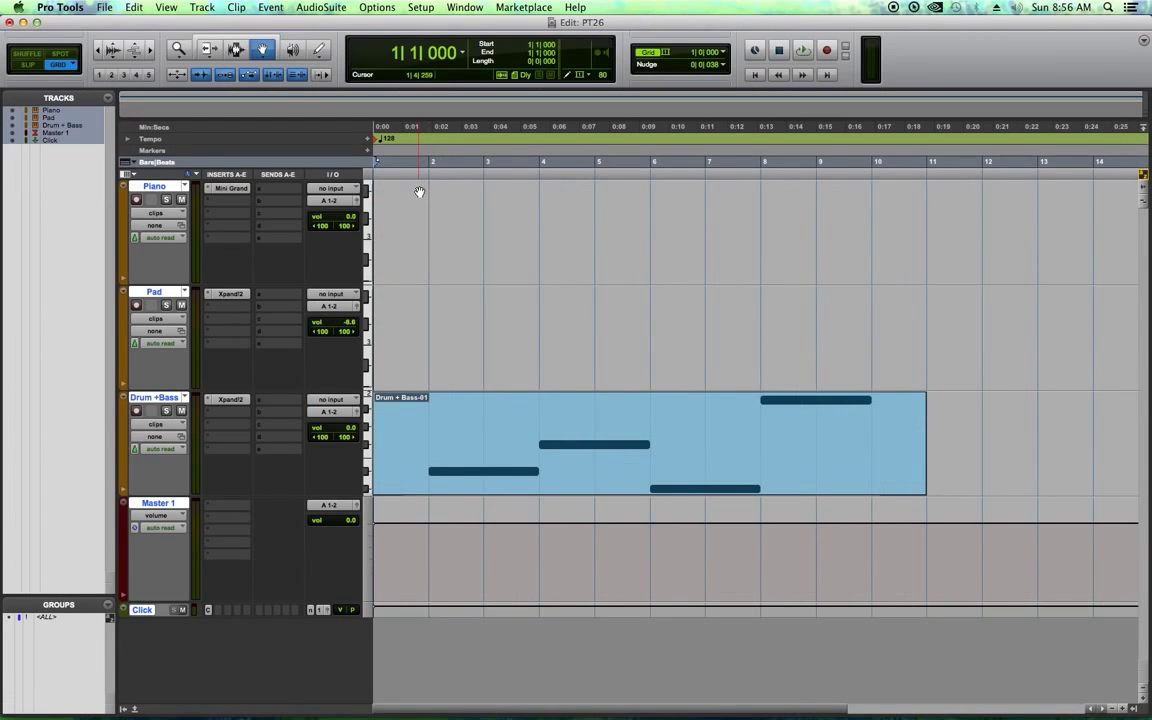
key("space")
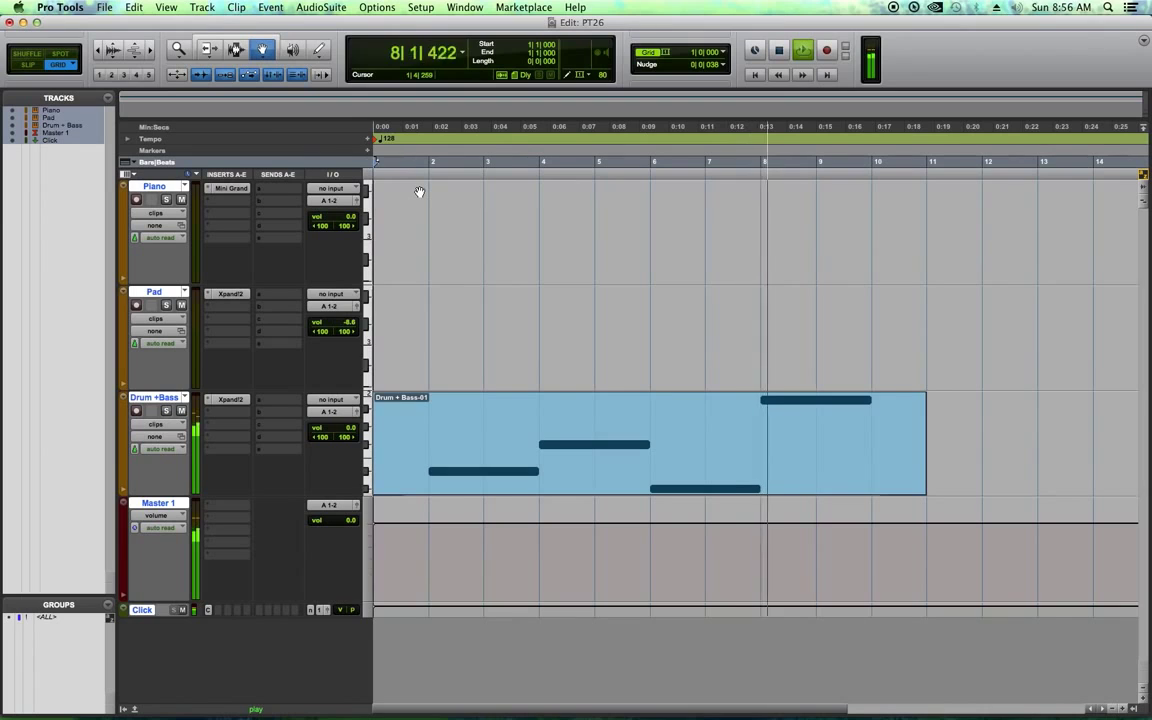
key("space")
Delete the empty portions of the Drum + Bass clip after bar 10 and before bar 2
left_click(236, 50)
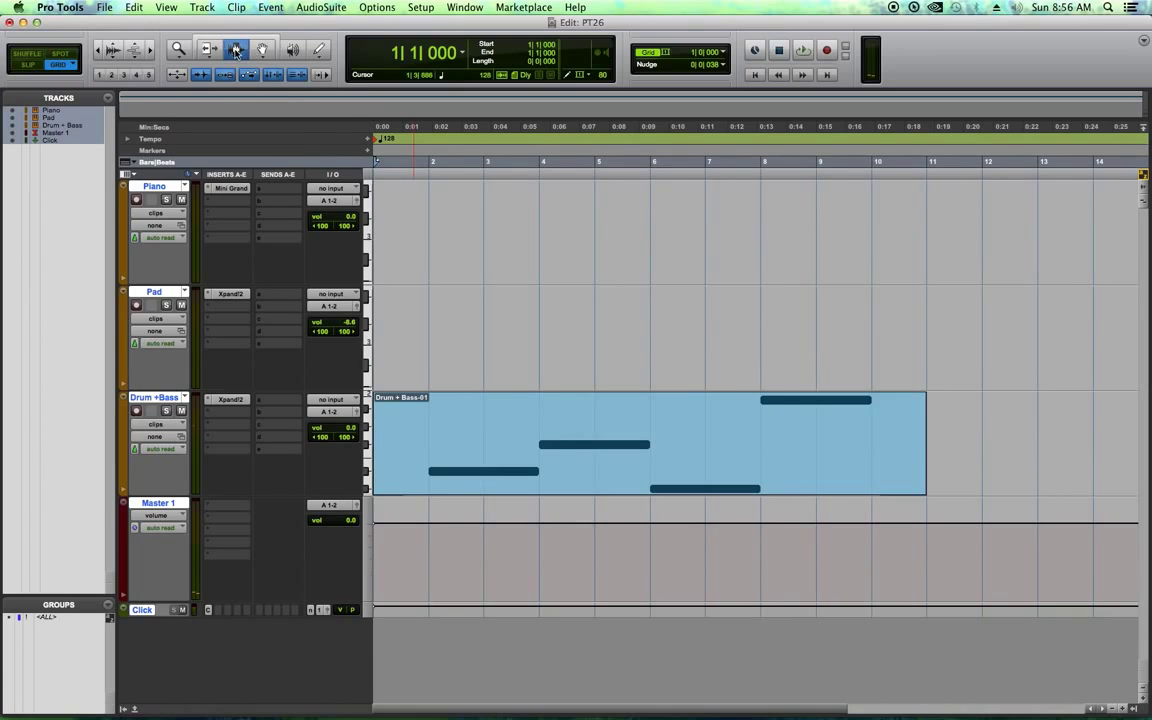
left_click_drag(1035, 300, 877, 479)
key("Delete")
left_click_drag(432, 438, 387, 441)
key("Delete")
Duplicate the trimmed Drum + Bass clip three times, back to back
double_click(525, 465)
key("super+bracketleft")
key("super+bracketleft")
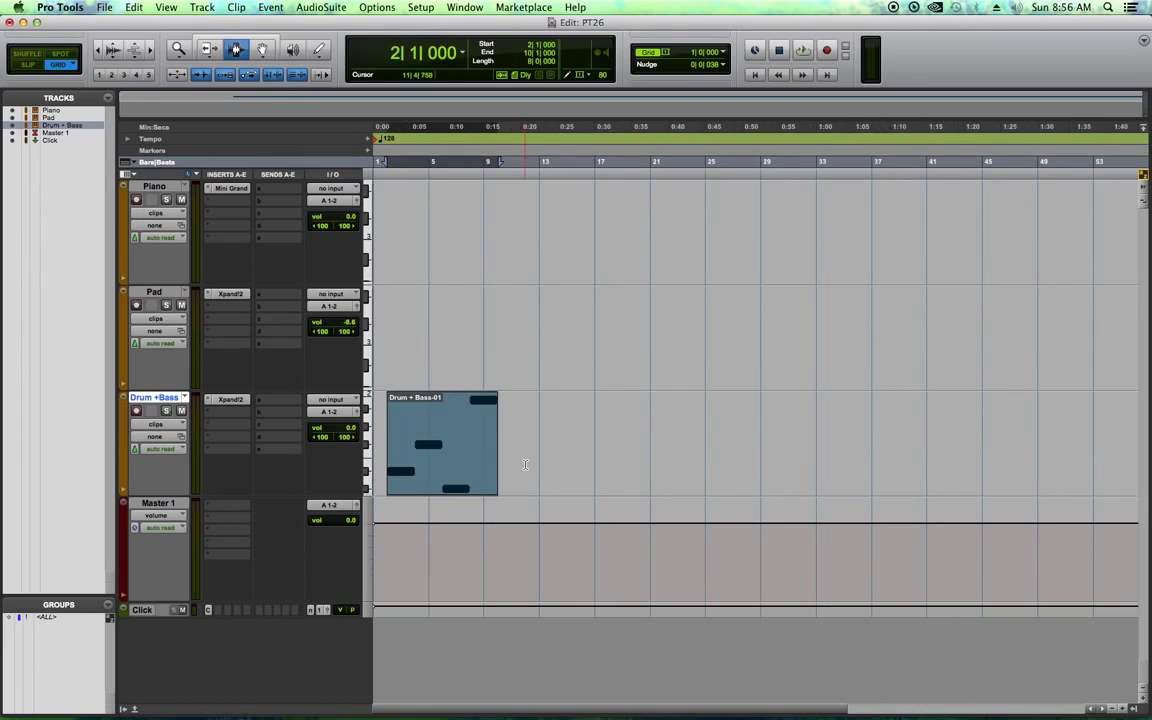
key("super+d")
key("super+d")
key("super+d")
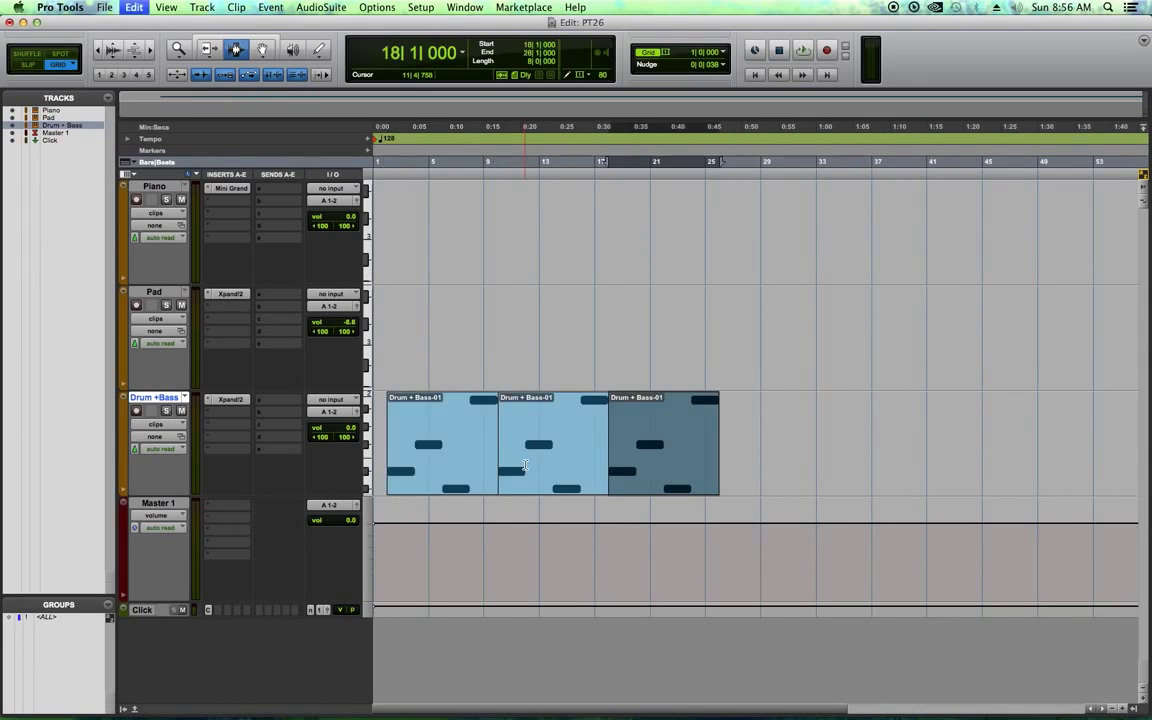
left_click(882, 457)
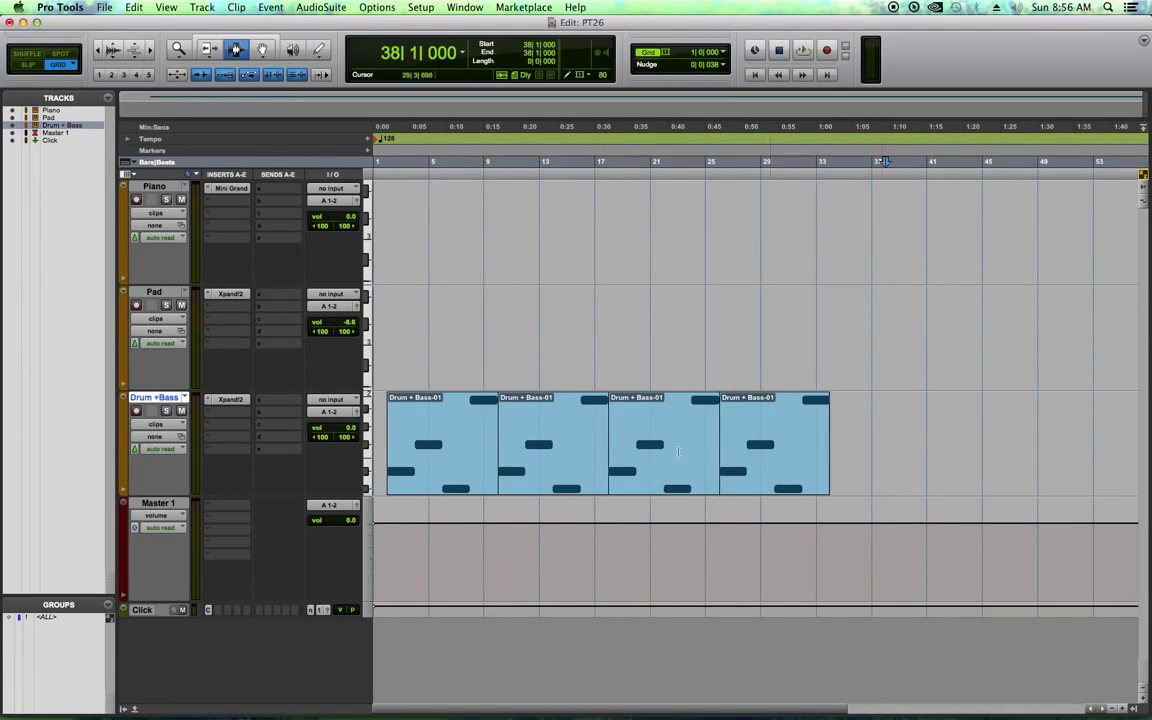
Record a chord part on the Pad track from bar 1 through bar 10, and lower the track's volume to about -11.9 dB
left_click(158, 295)
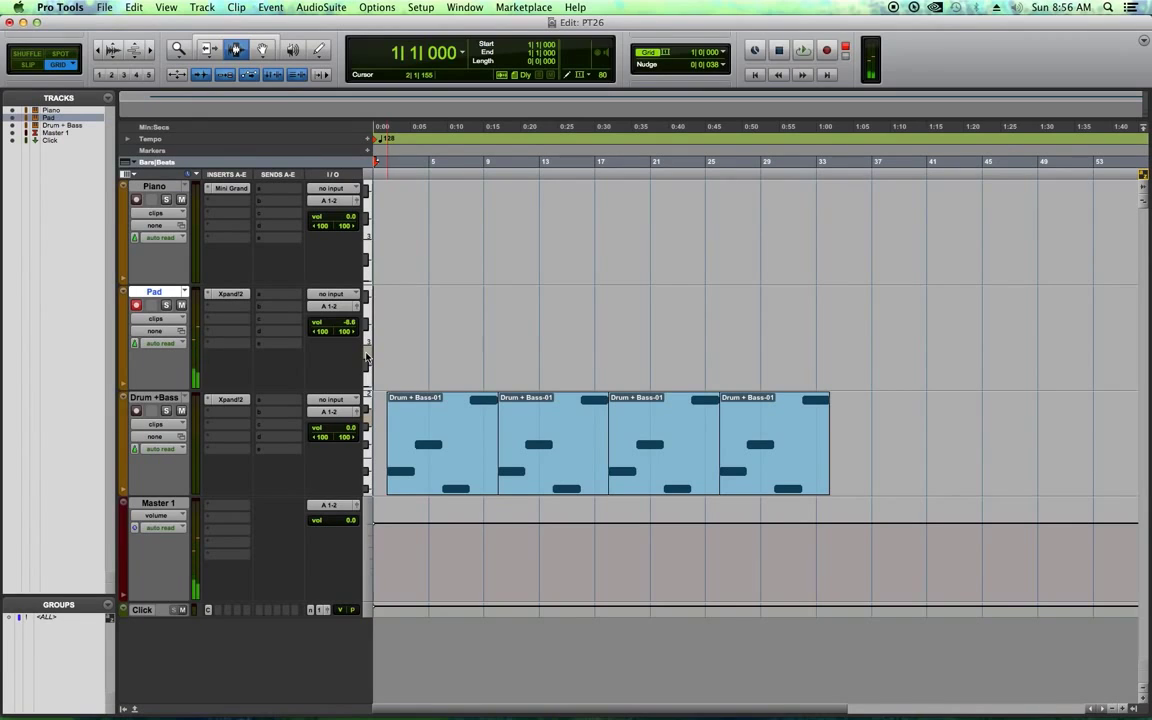
key("super+space")
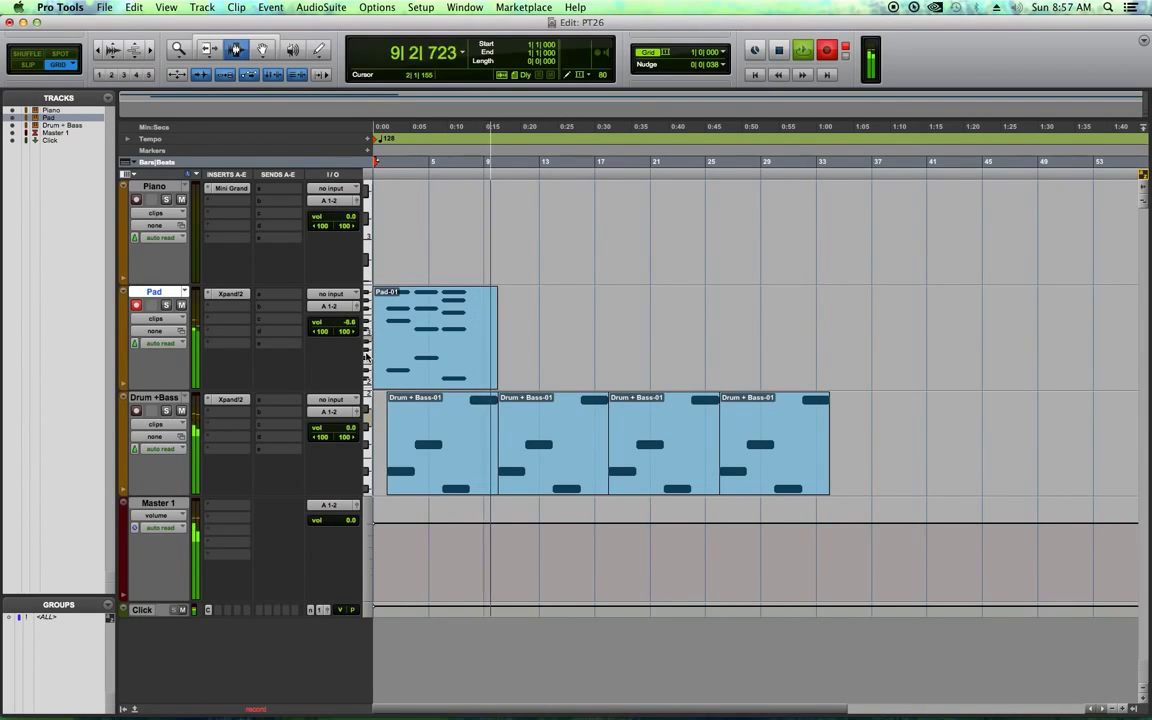
key("space")
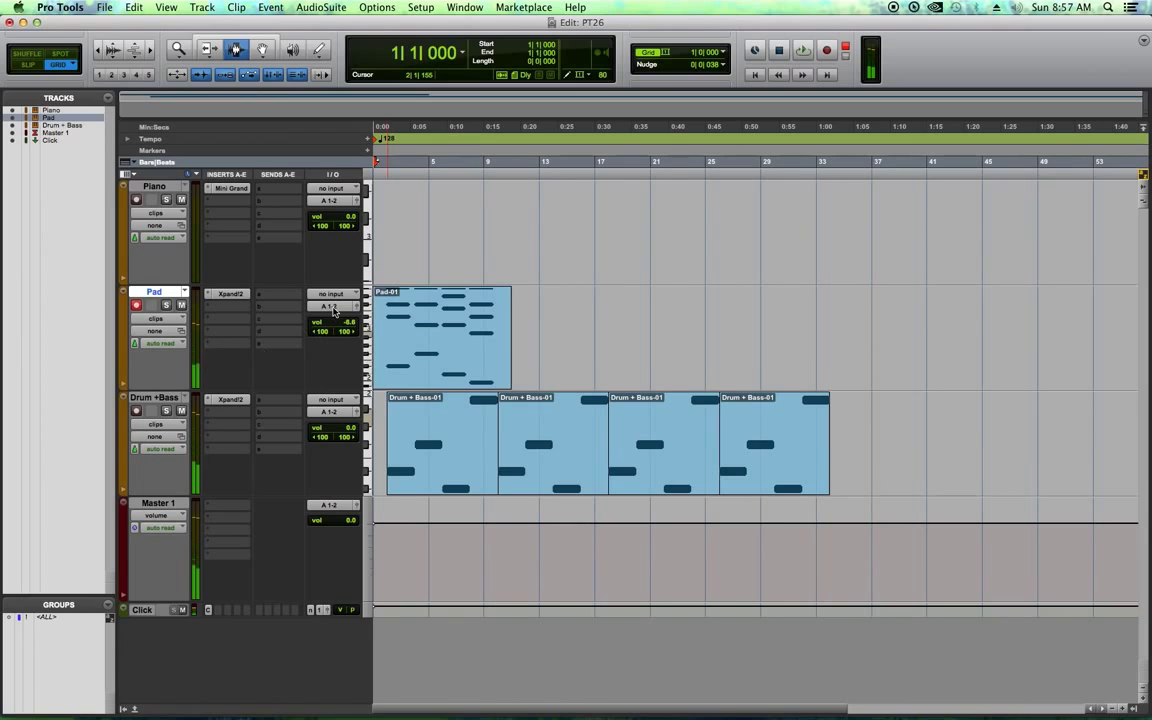
left_click_drag(349, 325, 349, 348)
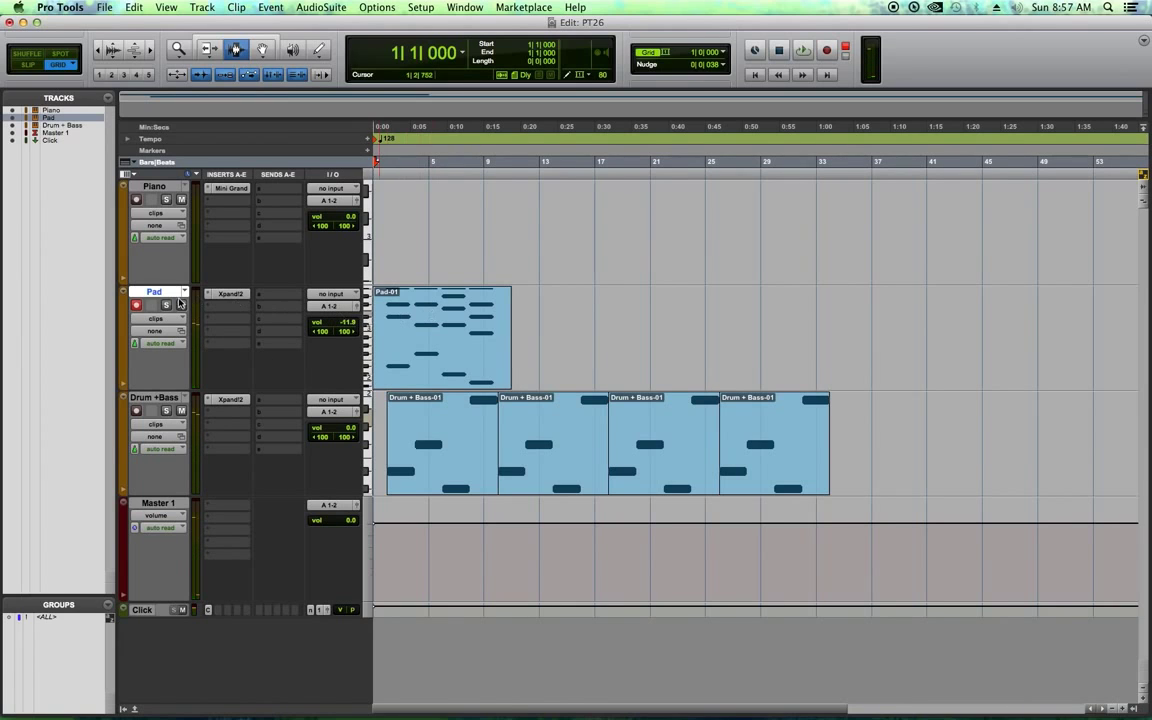
Quantize the note starts and ends of all Pad notes to the 1/1 note grid, and return to the Edit window
double_click(465, 350)
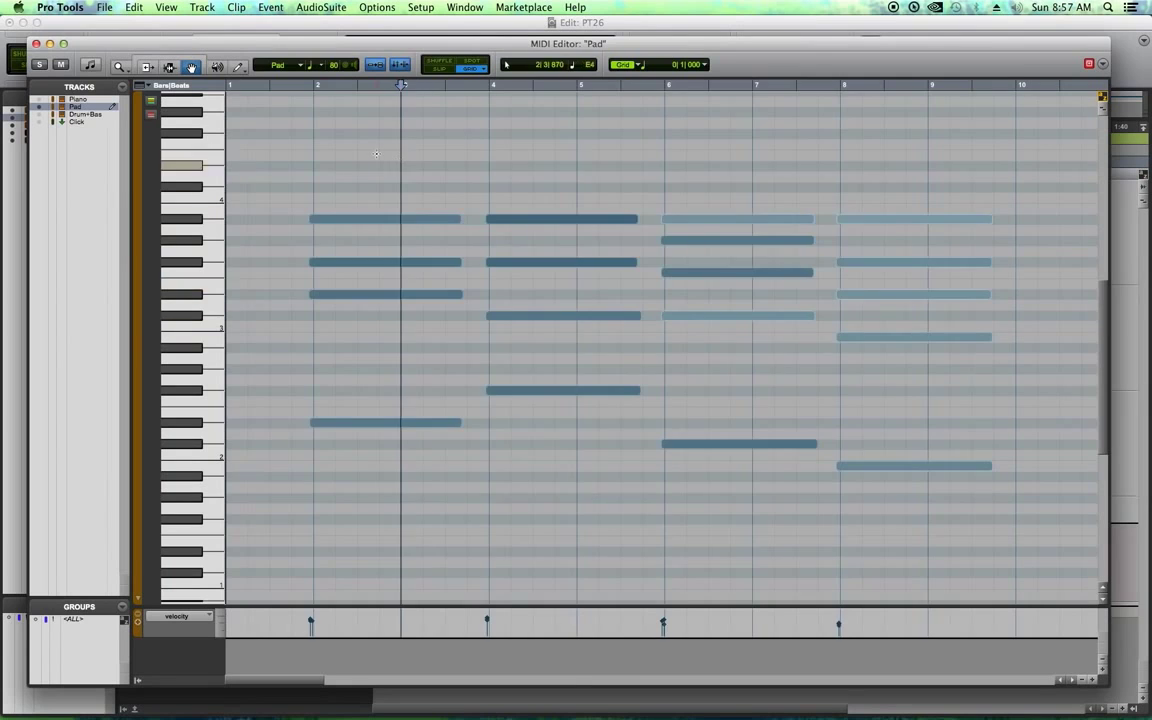
left_click_drag(376, 153, 958, 513)
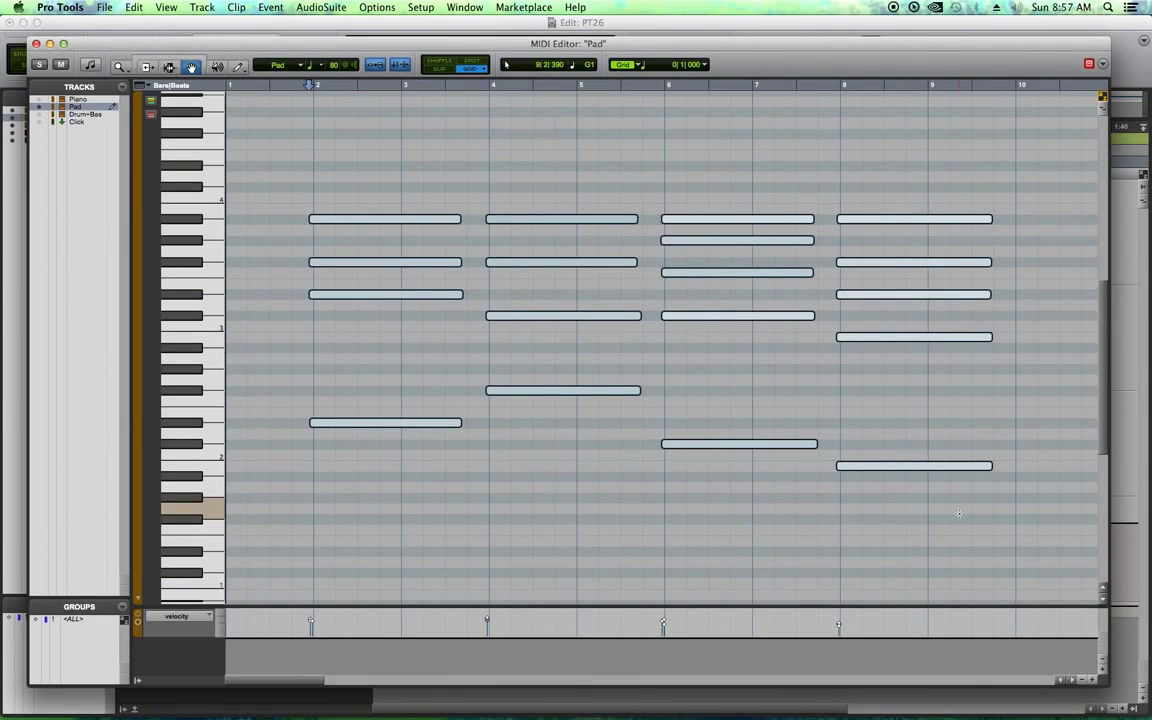
key("alt+0")
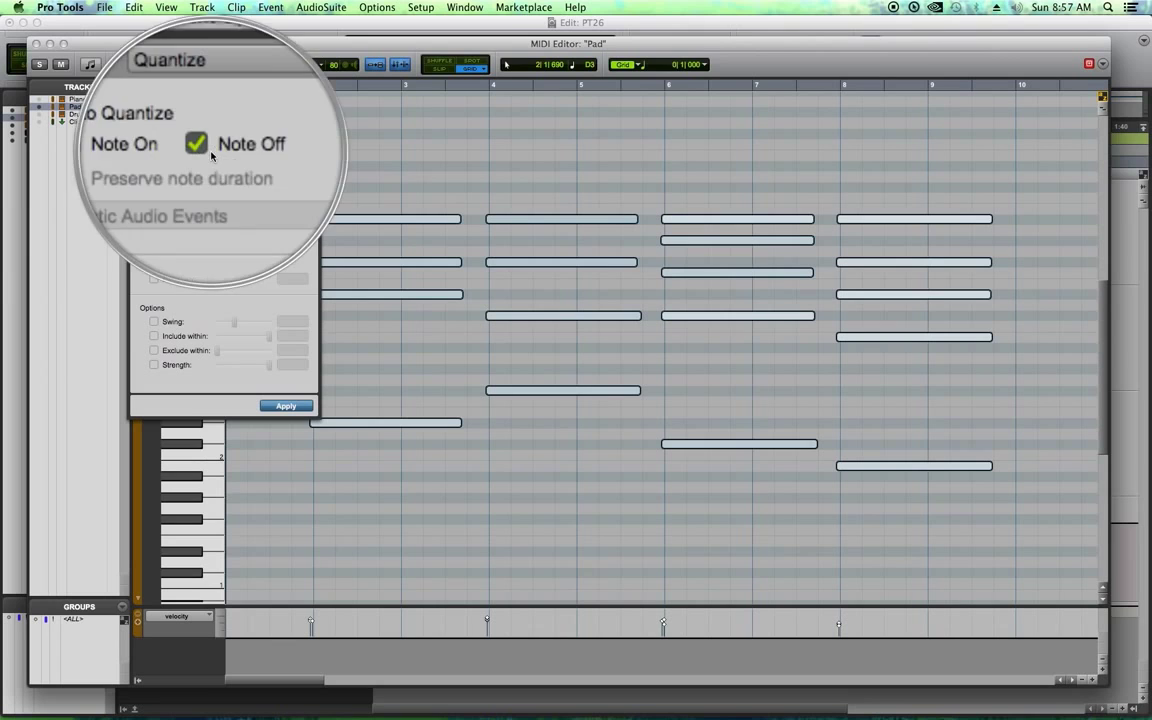
left_click(287, 407)
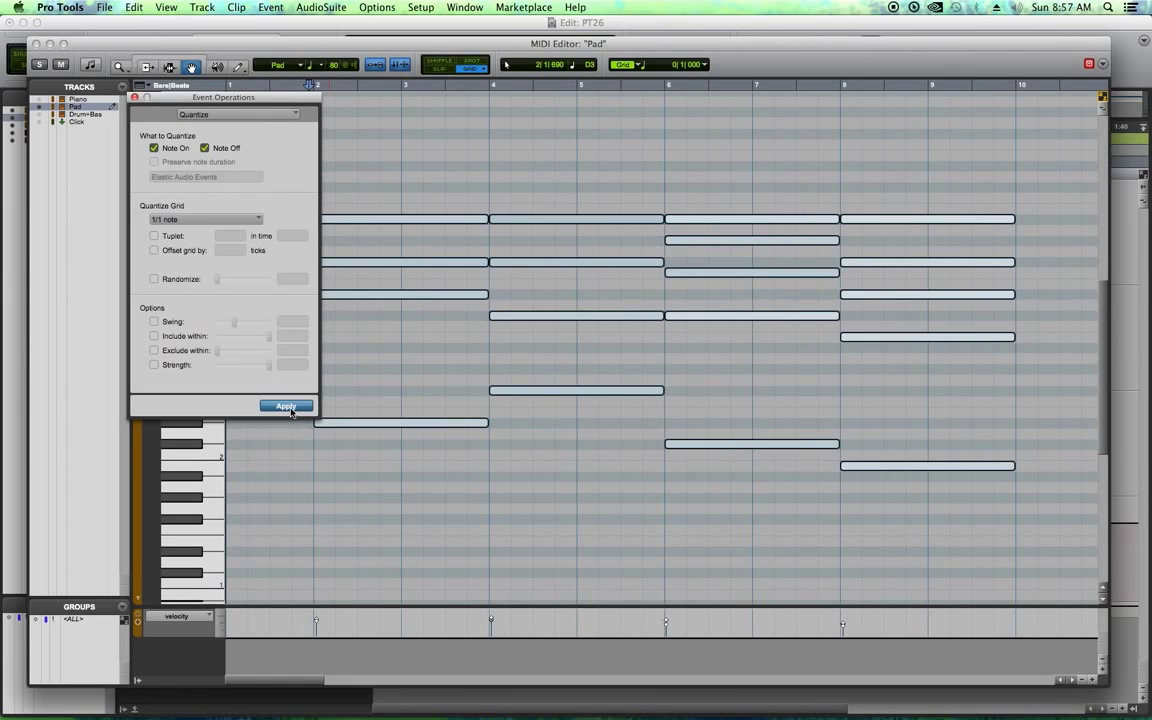
left_click(134, 98)
left_click(35, 44)
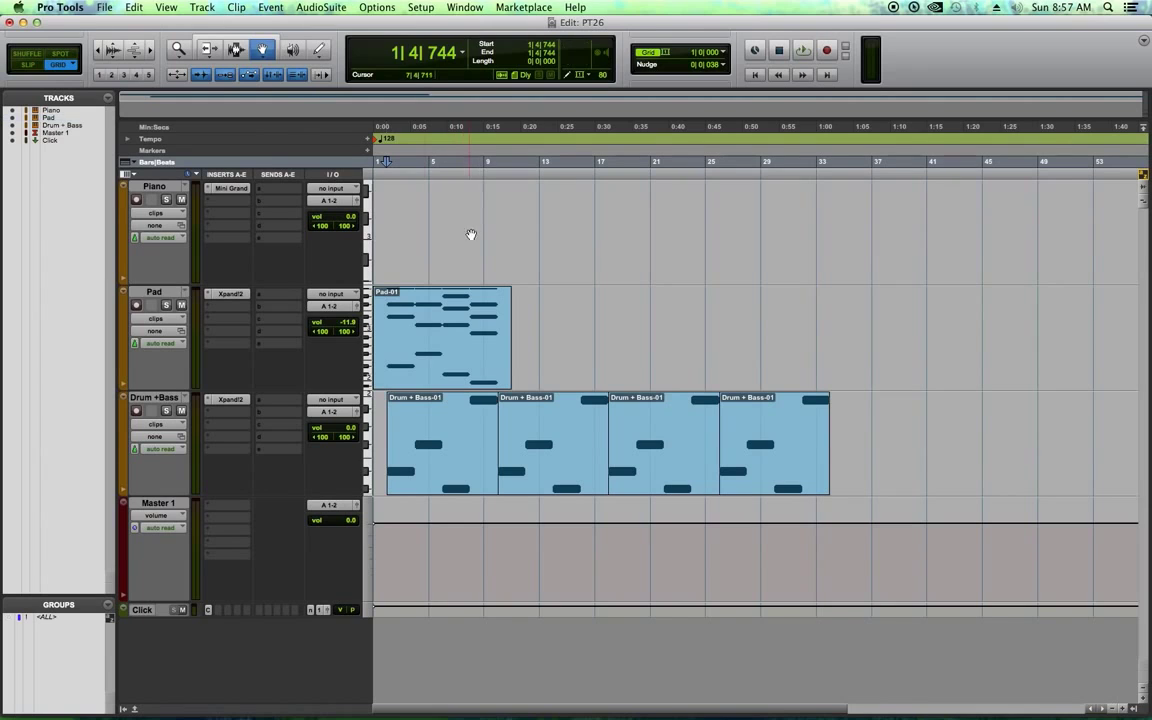
Delete the empty portions of the Pad clip after bar 10 and before bar 2
left_click_drag(595, 240, 492, 358)
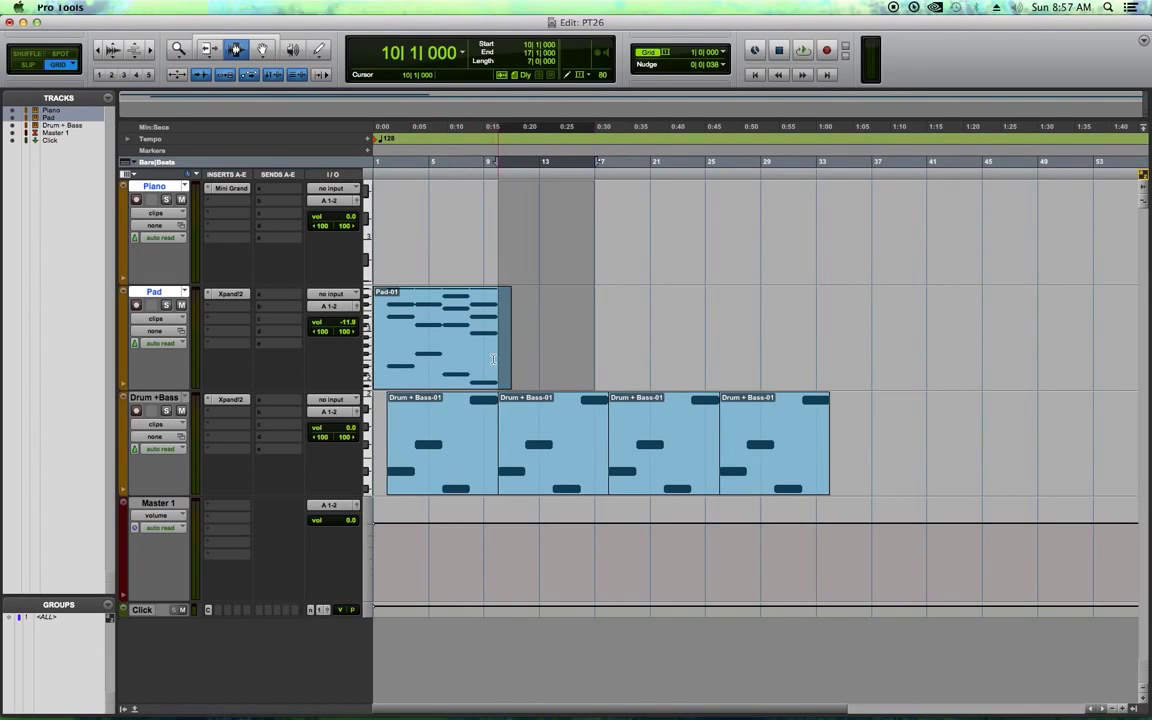
key("Delete")
left_click_drag(388, 336, 315, 330)
key("Delete")
Duplicate the trimmed Pad clip three times, back to back
double_click(437, 339)
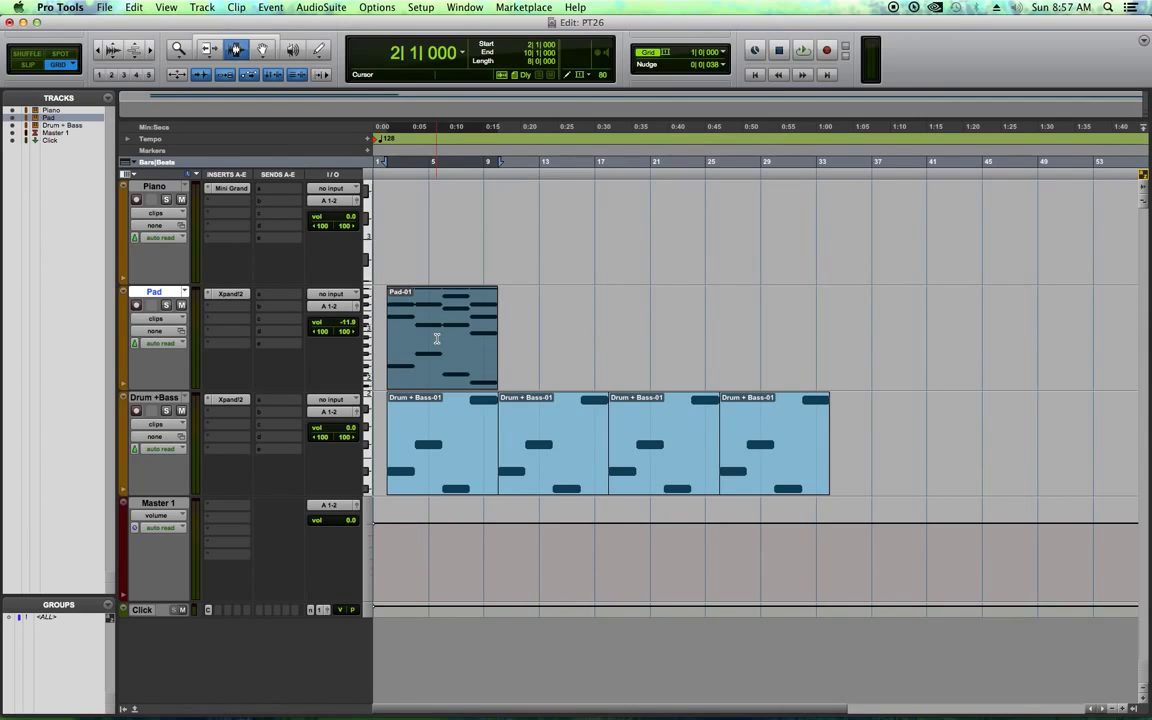
key("super+d")
key("super+d")
key("super+d")
Record a melody on the Piano track from bar 1 to about bar 17
left_click(545, 253)
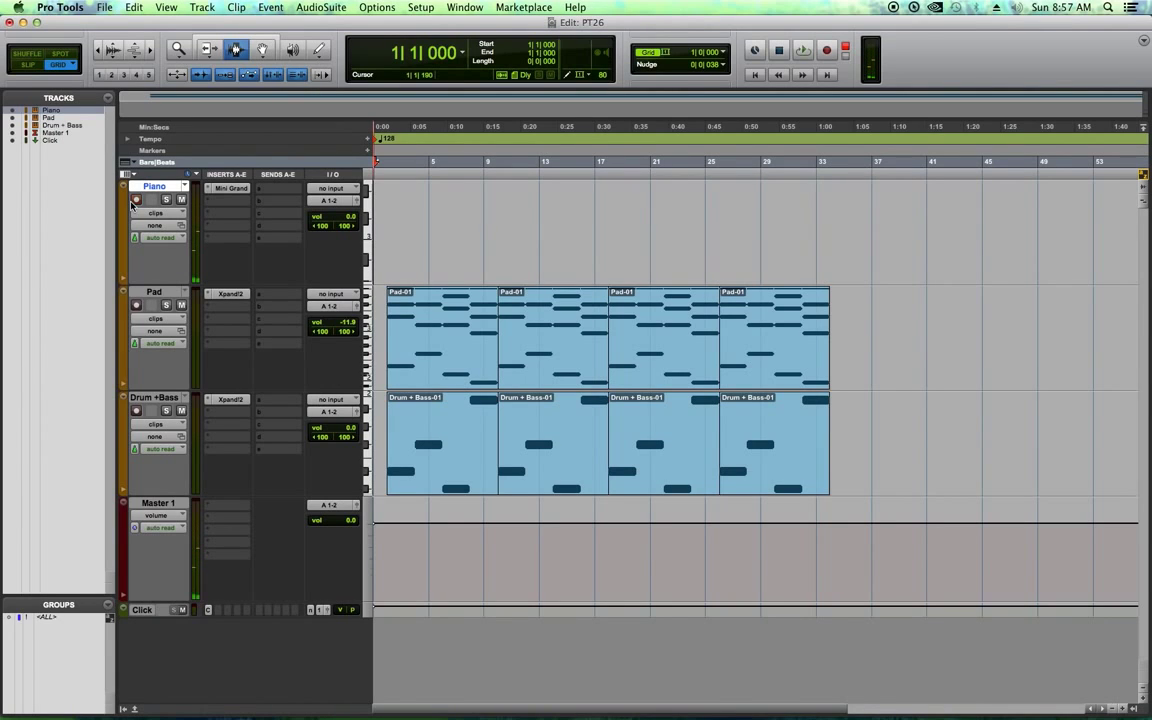
key("super+space")
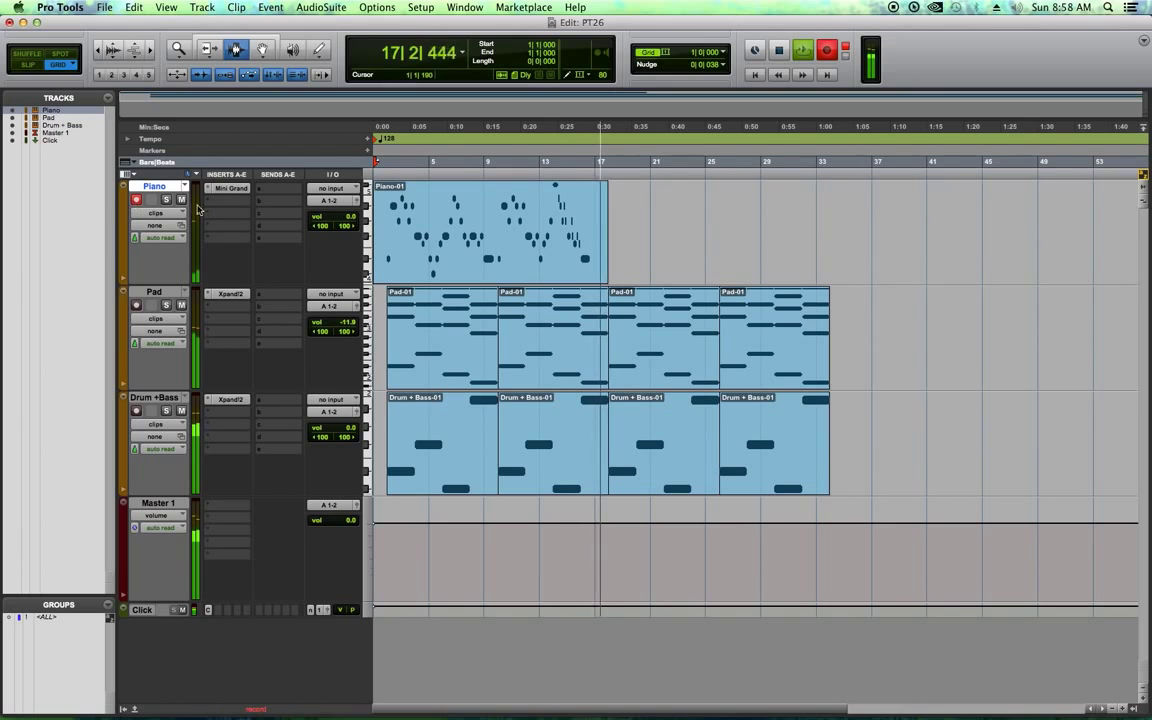
key("space")
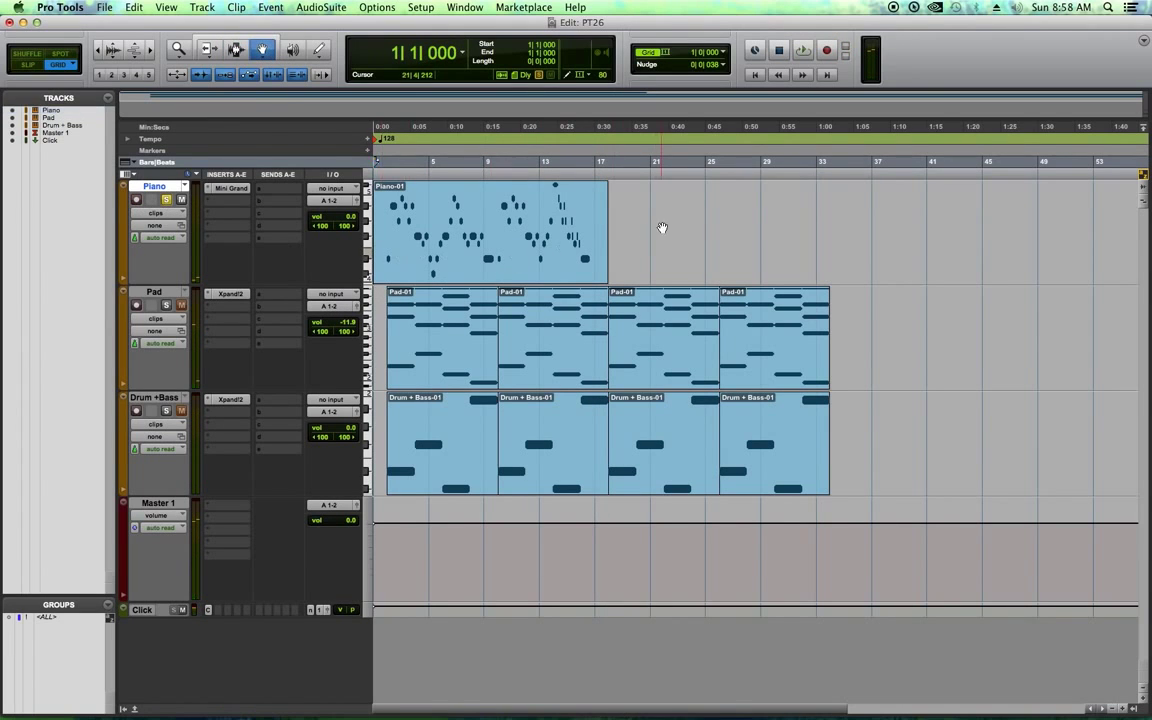
Open the recorded Piano clip in the MIDI Editor and play its notes back from beat 3 of bar 1
double_click(470, 234)
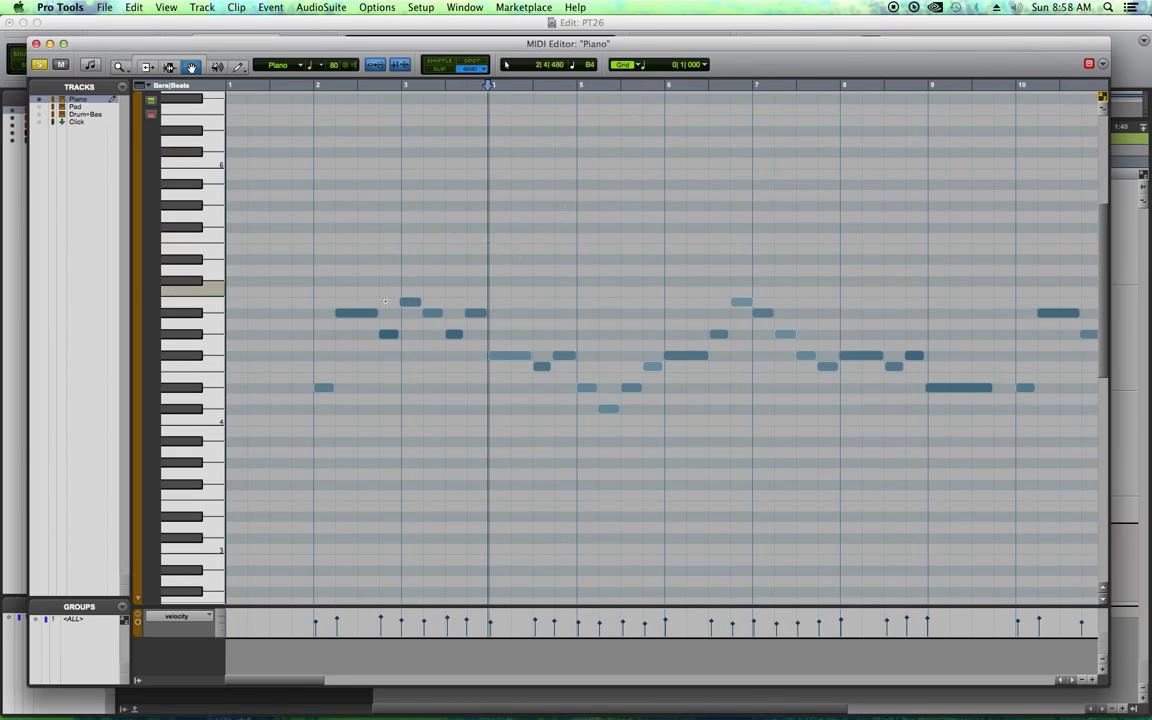
left_click(273, 86)
key("space")
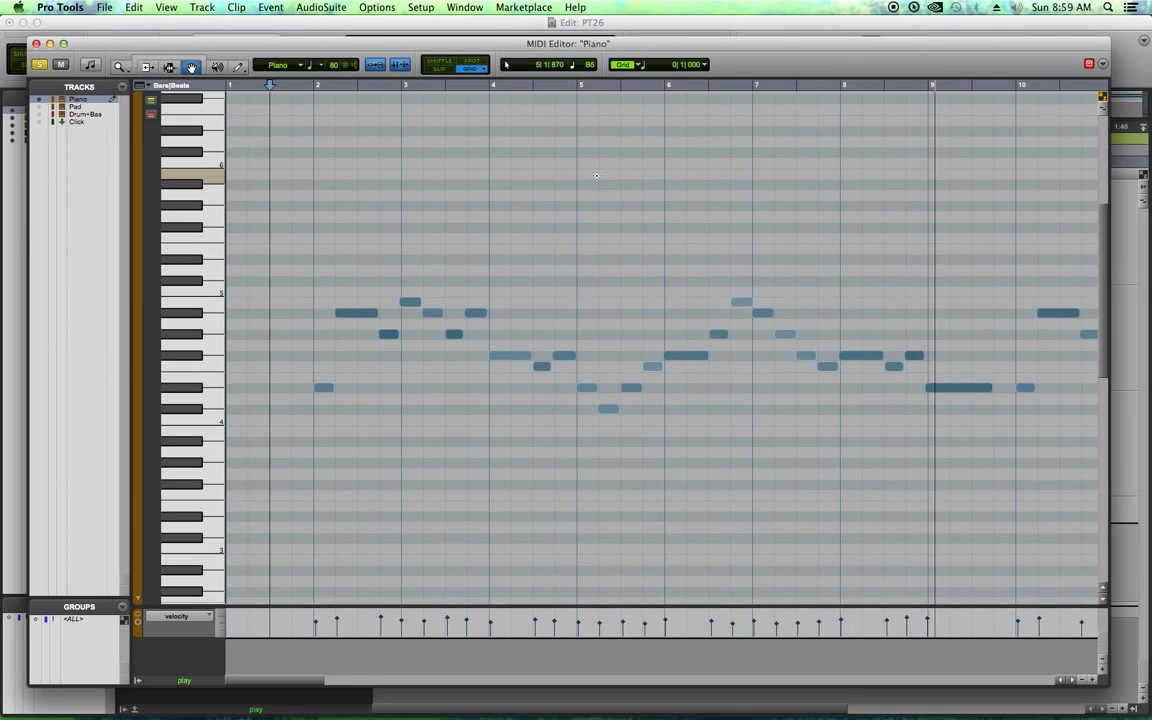
left_click_drag(430, 46, 436, 44)
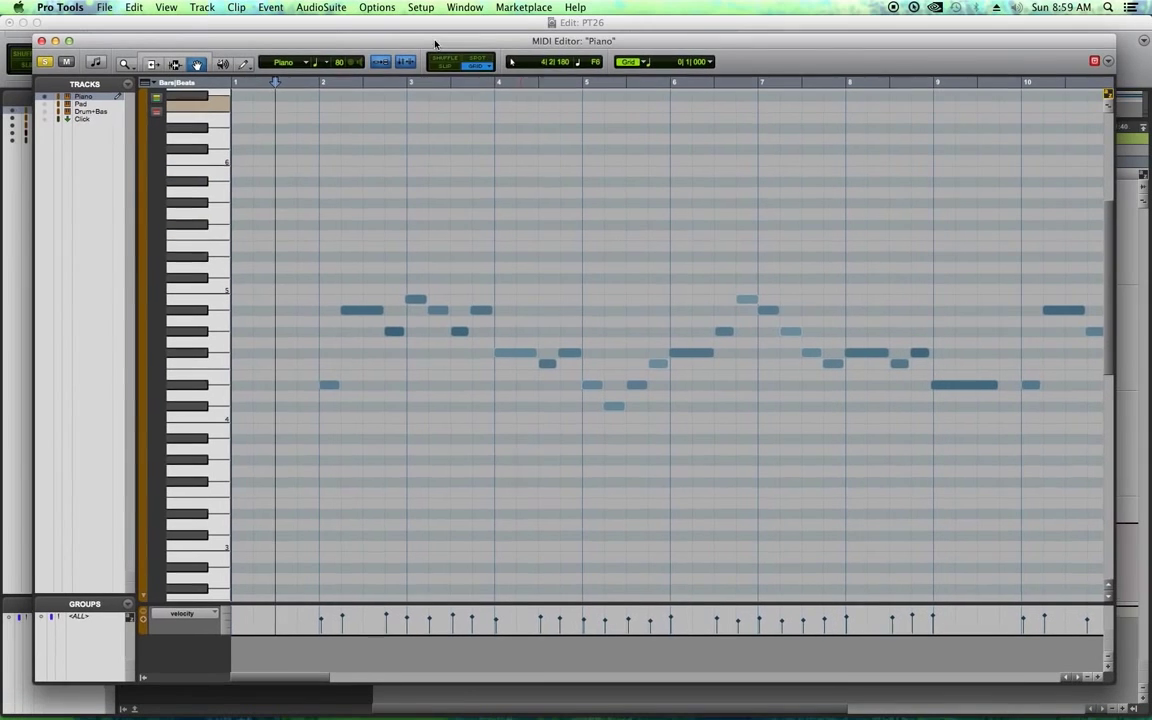
Quantize the Piano notes from bar 2 through bar 9 to the 1/4 note grid with Preserve note duration on
mouse_move(292, 217)
left_mouse_down()
mouse_move(690, 480)
mouse_move(961, 482)
left_mouse_up()
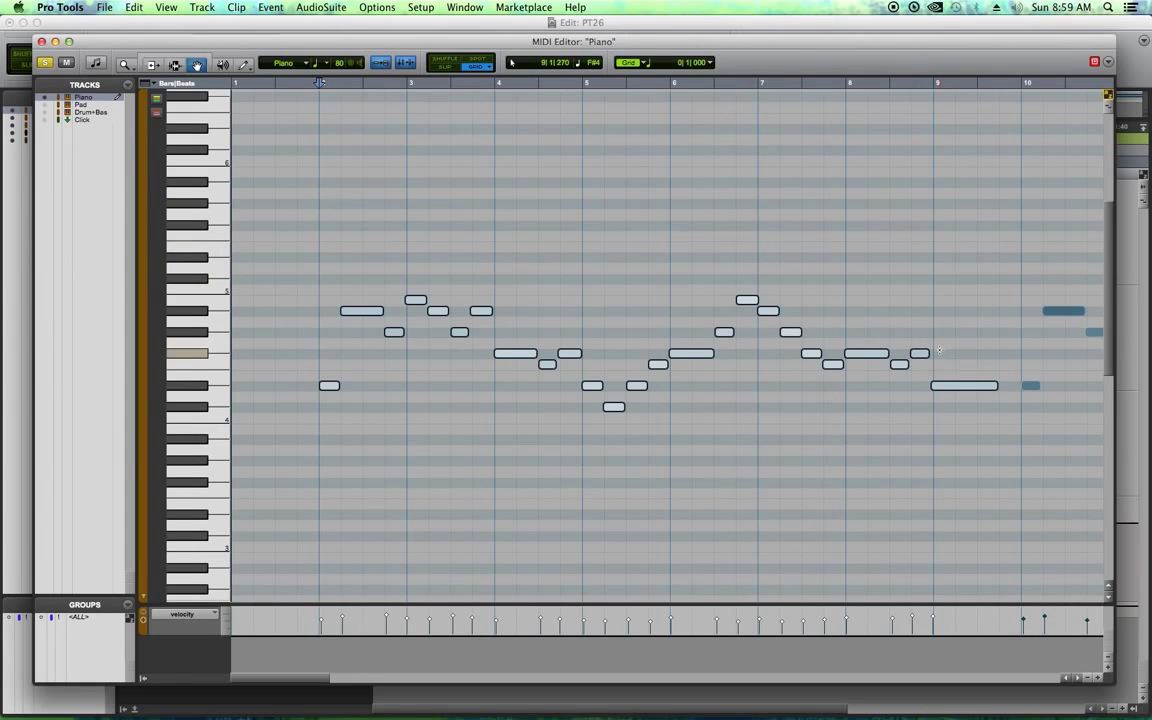
key("alt+0")
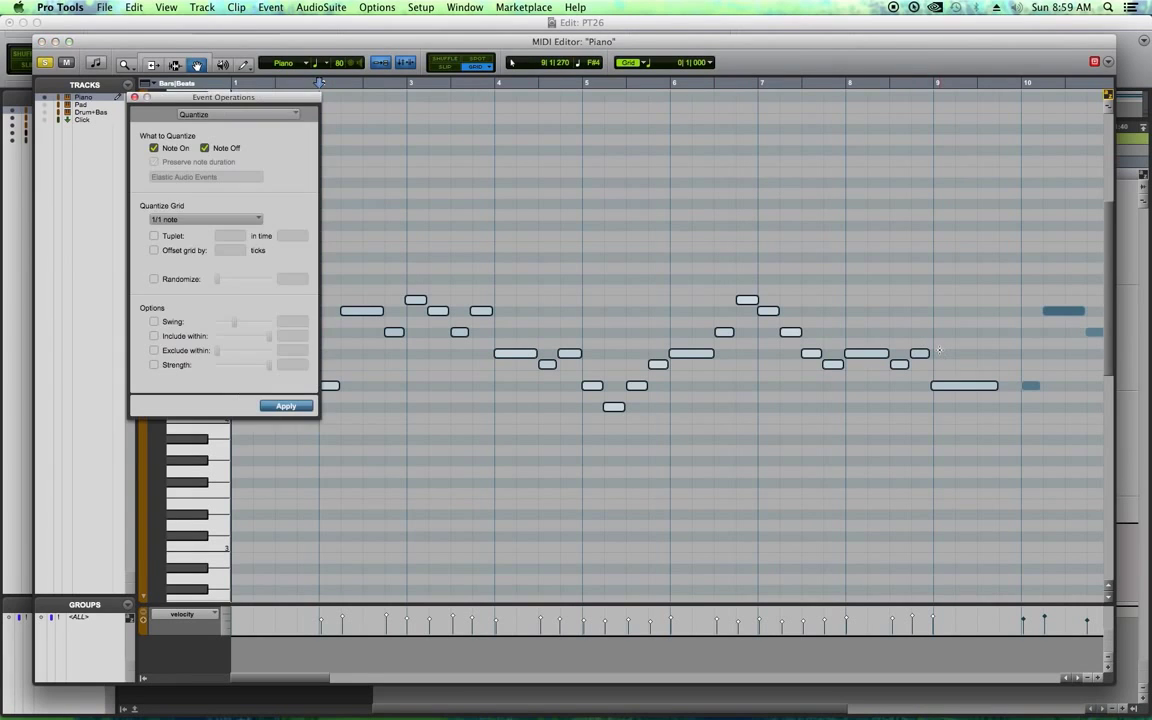
left_click(174, 222)
left_click(175, 250)
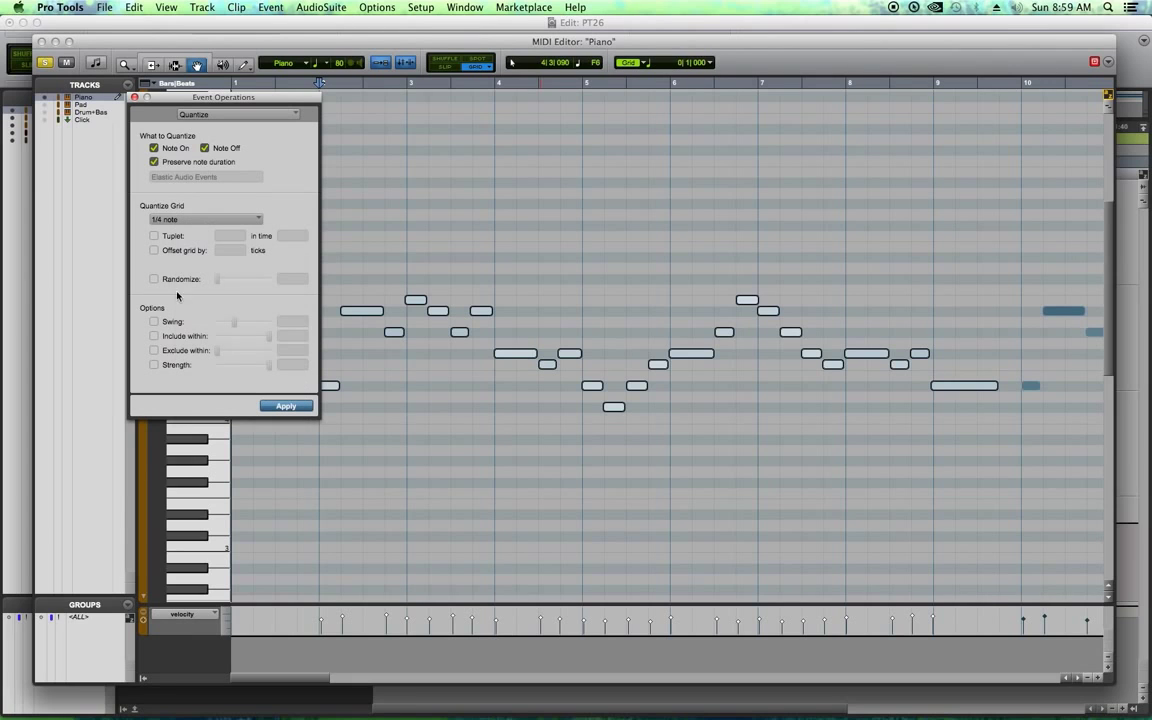
left_click(305, 409)
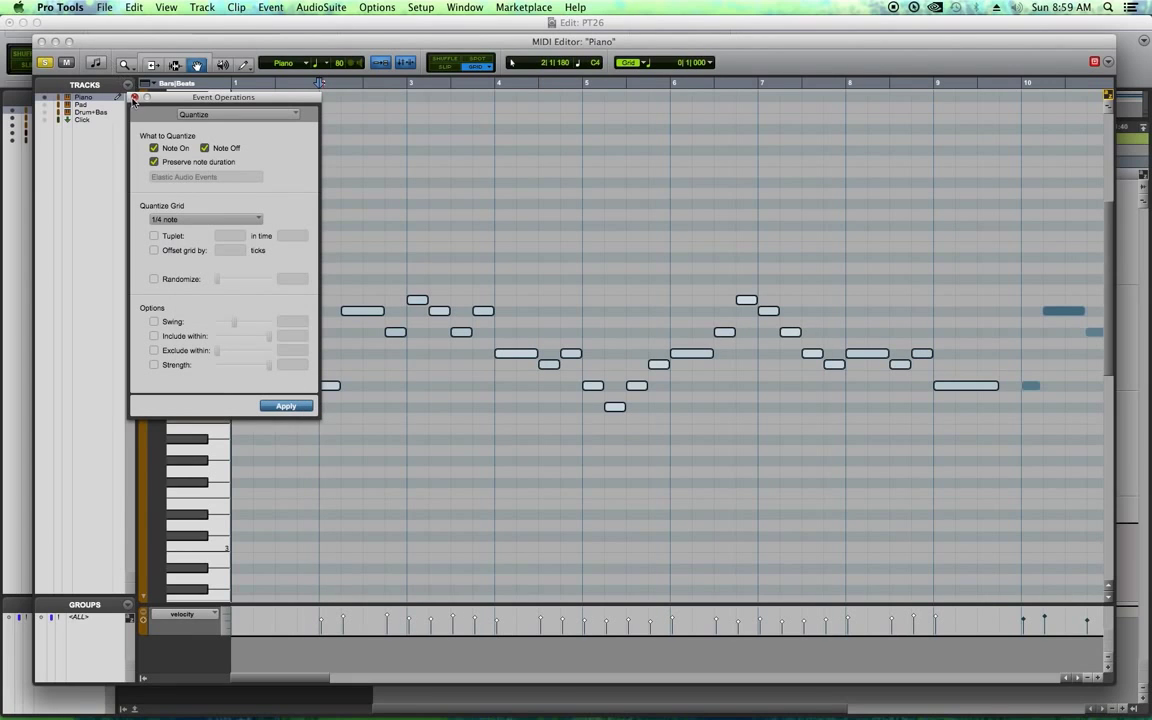
left_click(134, 98)
Play back the quantized first phrase of the piano melody from beat 4 of bar 1
left_click(294, 88)
key("space")
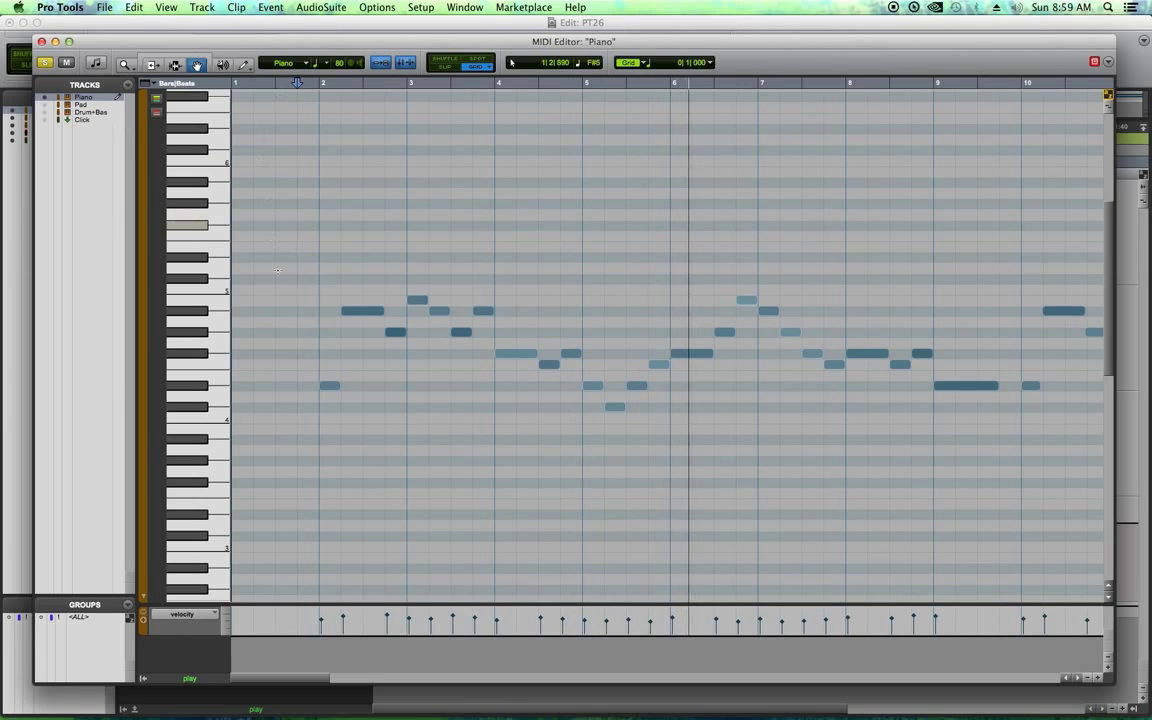
scroll(352, 684, "right", 10)
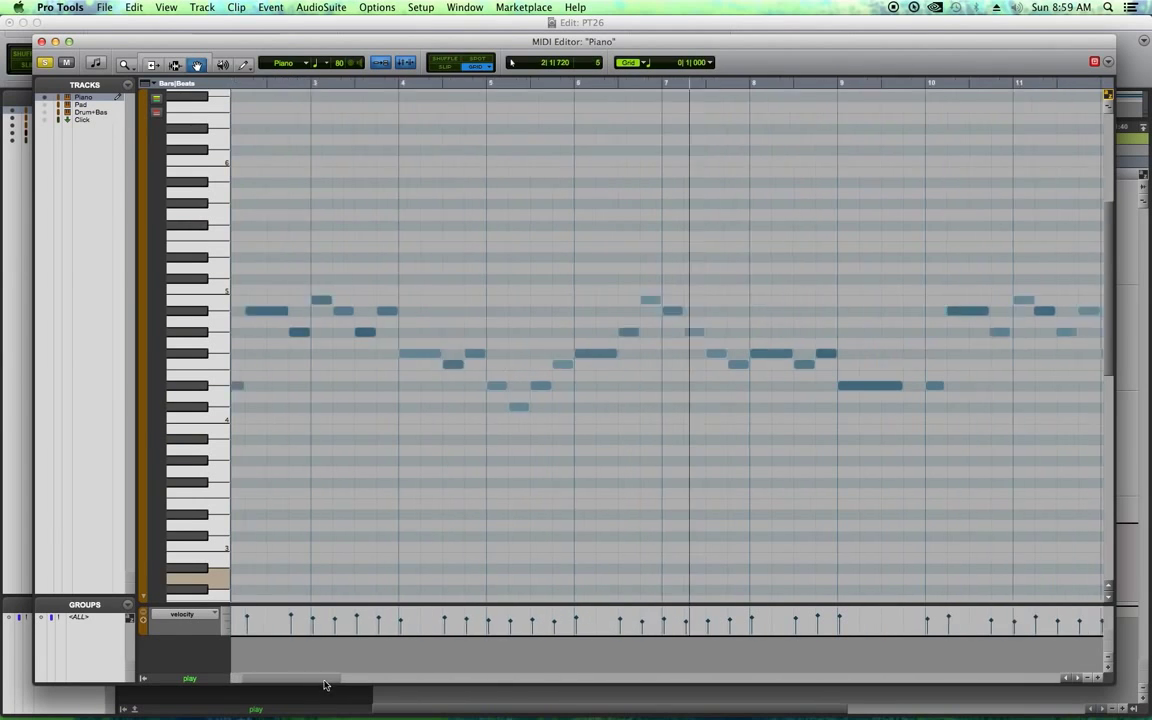
Quantize the Piano notes from bar 10 through bar 13 to the 1/4 note grid, preserving their durations
scroll(366, 687, "right", 3)
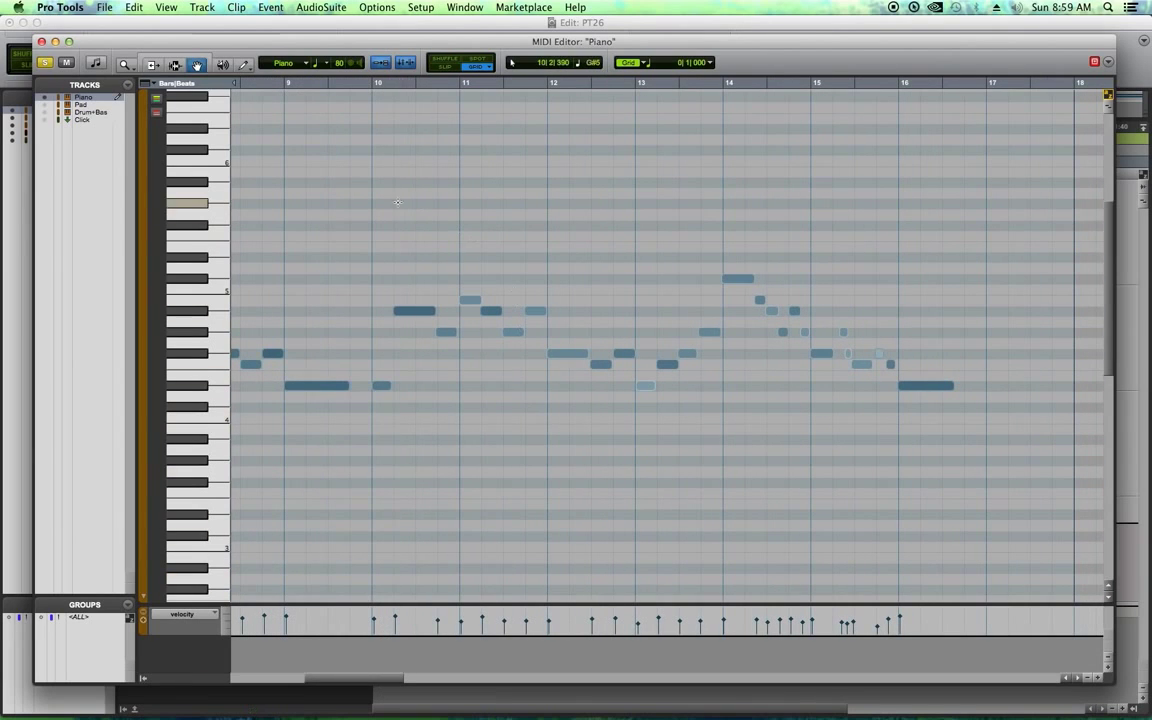
left_click_drag(378, 162, 706, 533)
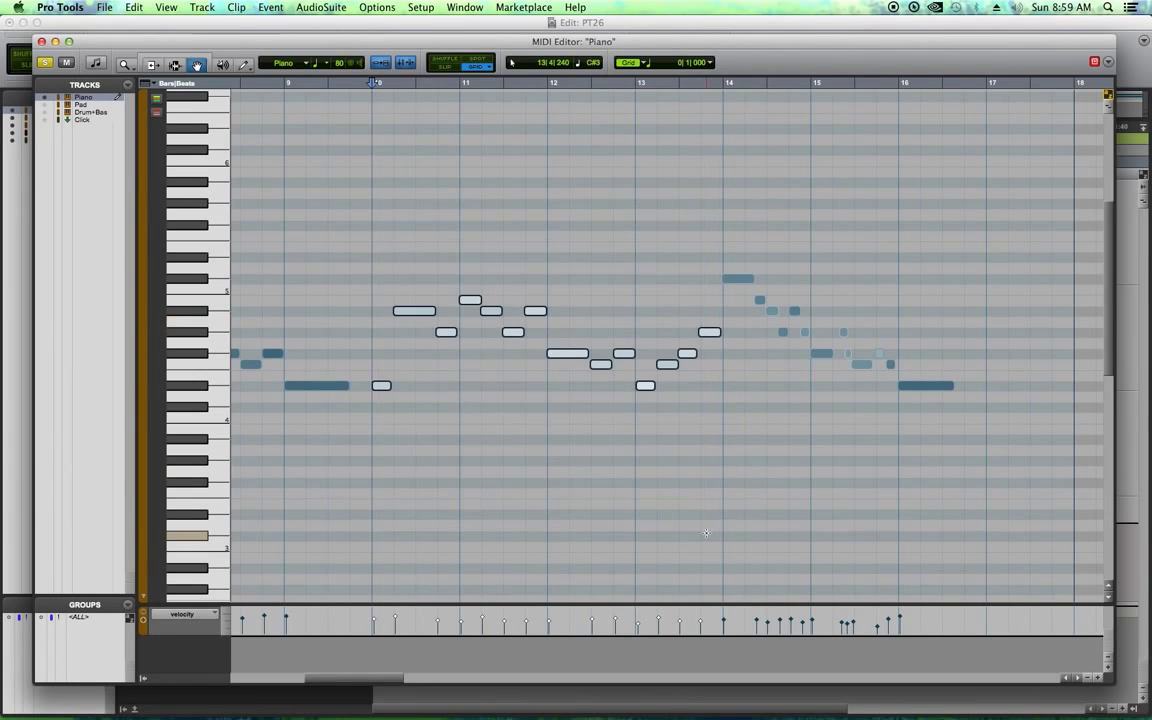
key("alt+0")
left_click(286, 407)
left_click(135, 97)
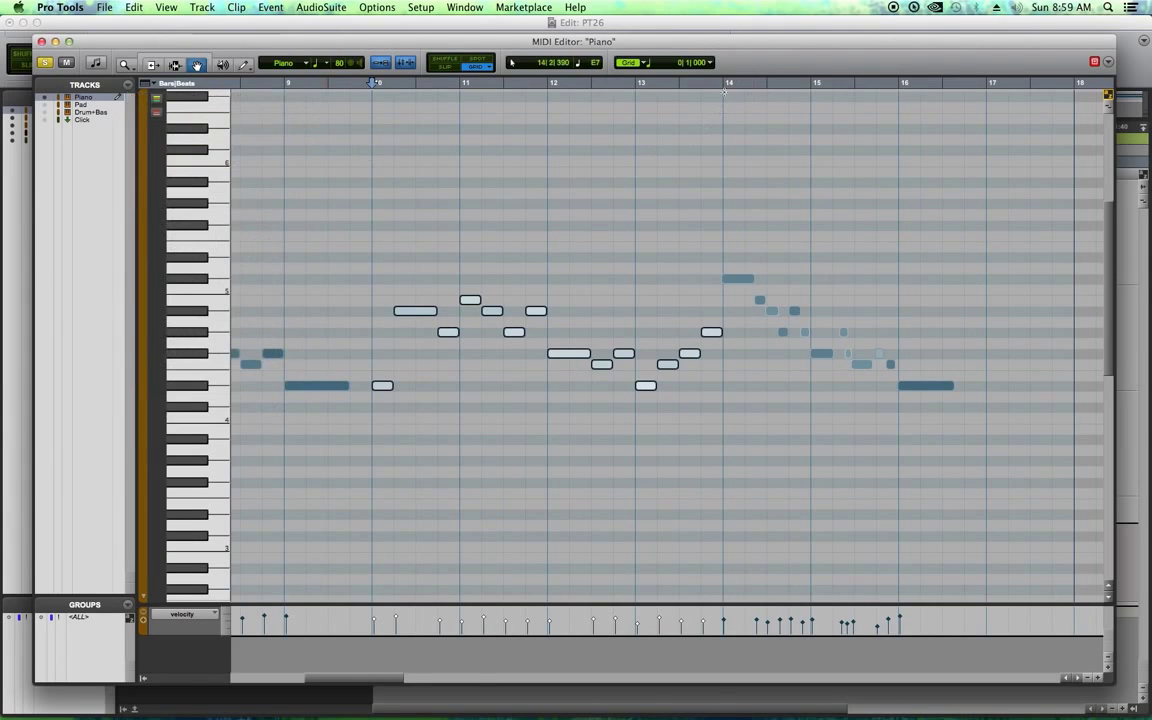
Play back the piano melody's ending from beat 4 of bar 13, and examine the fast notes around bar 15 up close
left_click(701, 403)
key("space")
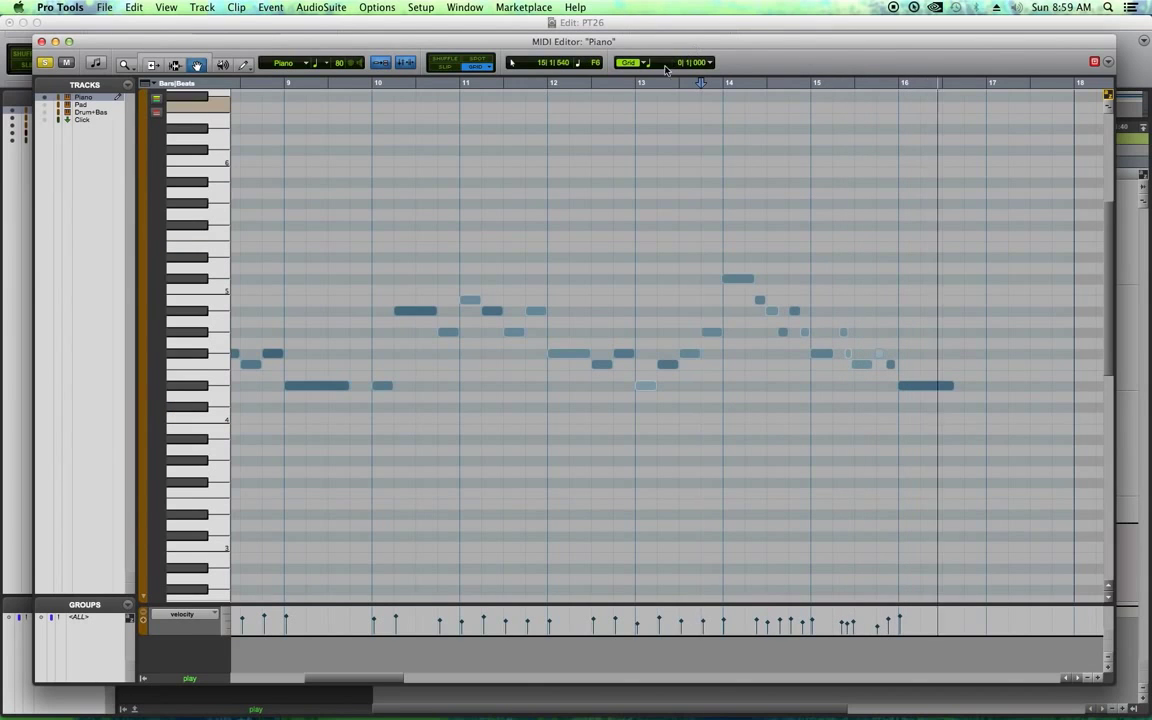
left_click(815, 85)
key("t")
key("t")
key("r")
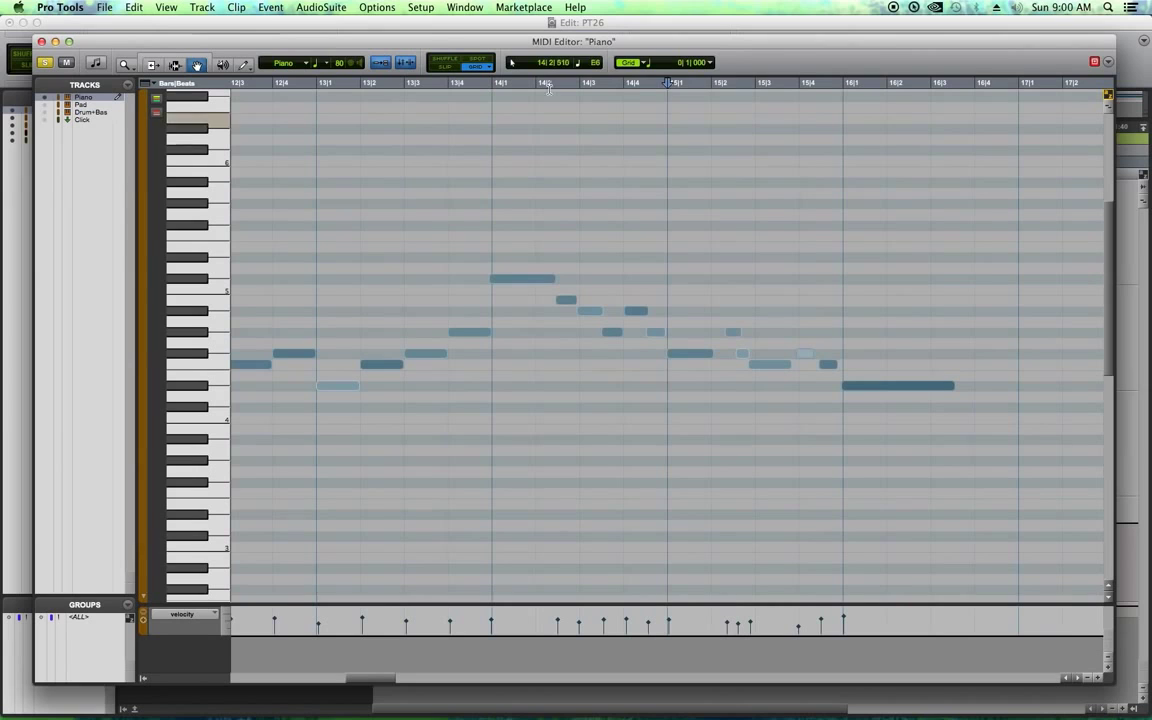
Try a 1/8 note grid in the MIDI Editor and compare the notes of bars 14 and 15 against it
left_click(643, 66)
left_click(675, 80)
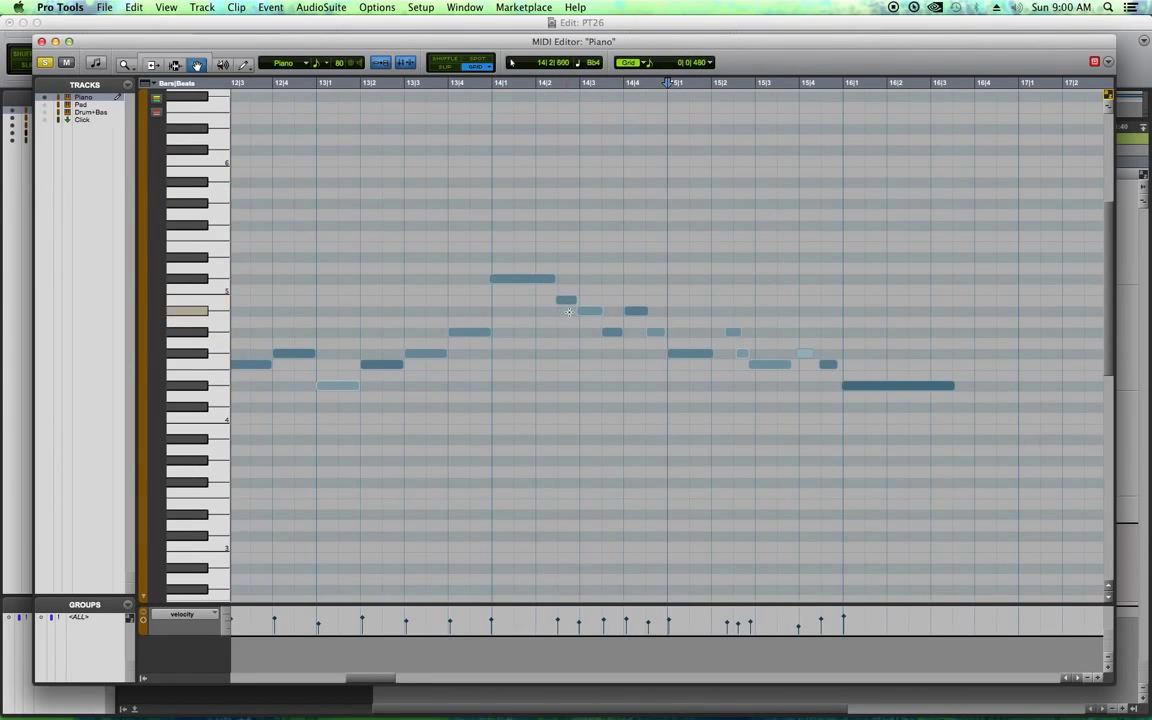
key("super+bracketright")
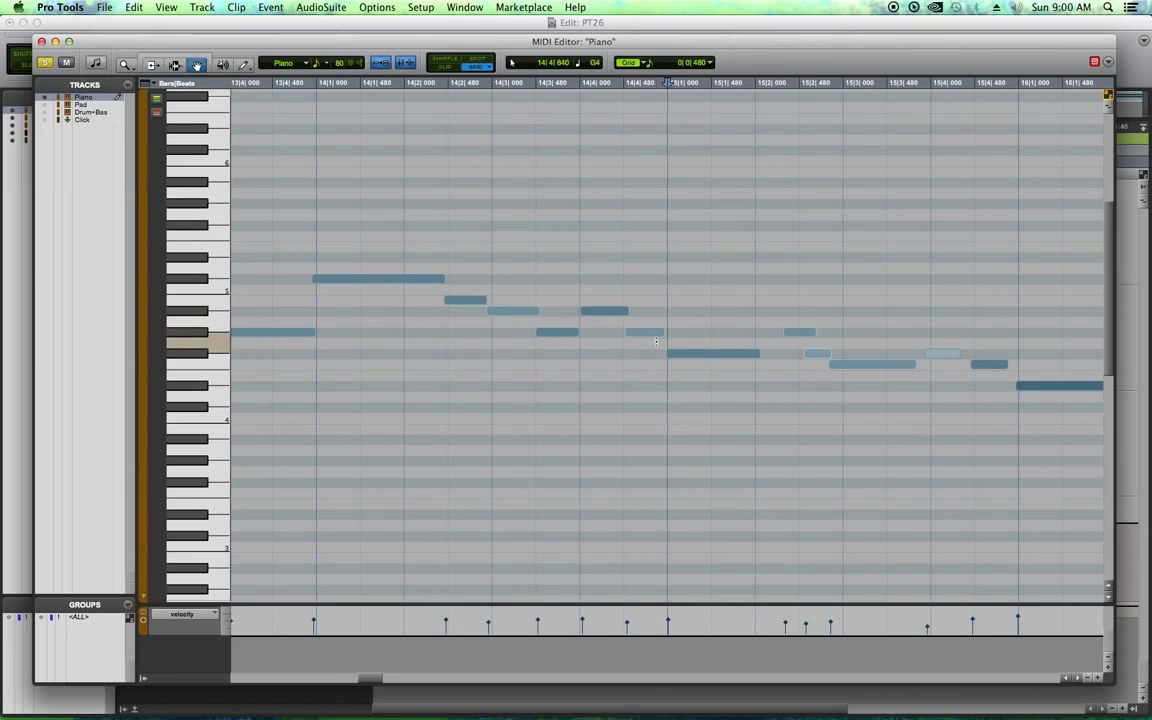
key("super+bracketleft")
key("super+bracketright")
key("super+bracketright")
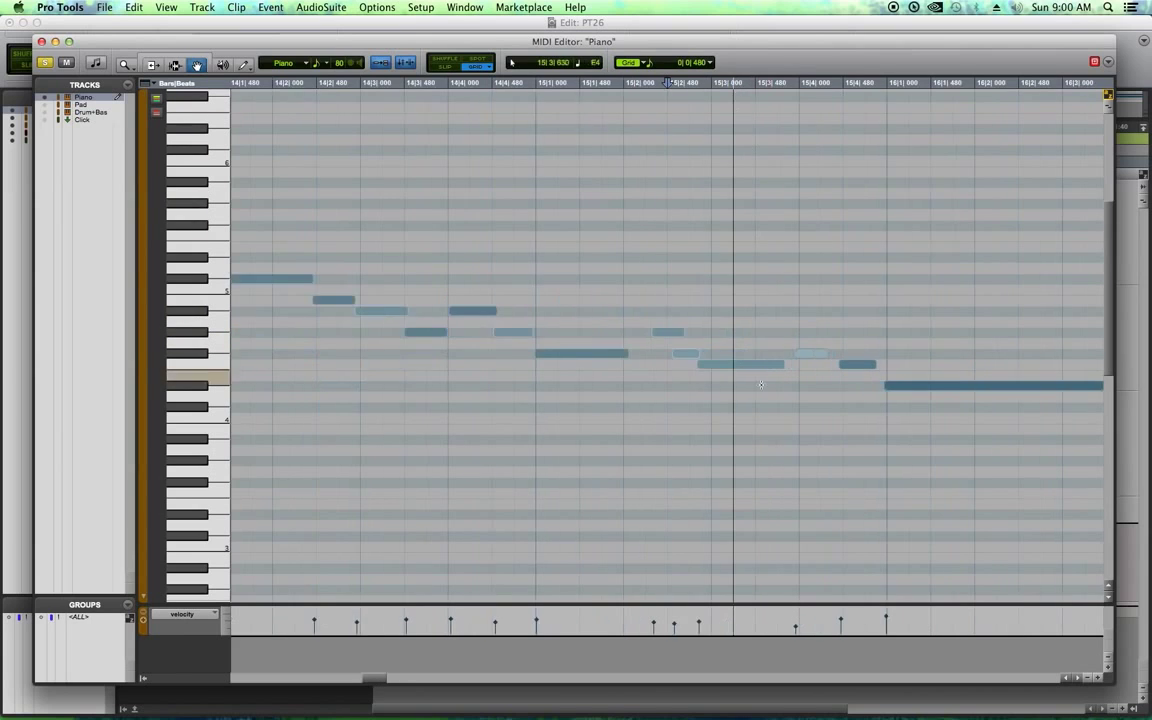
key("super+bracketleft")
key("super+bracketleft")
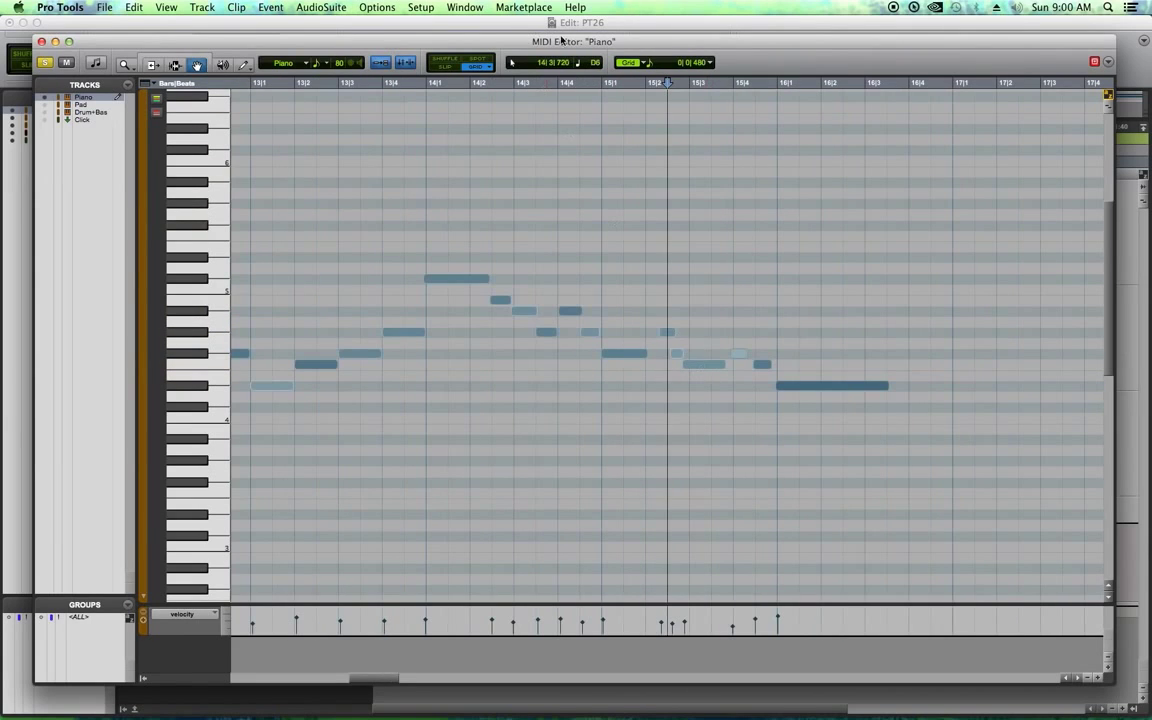
Set the MIDI Editor's grid value to 1/16 note and check the notes of bar 15 against it
left_click(693, 63)
left_click(697, 76)
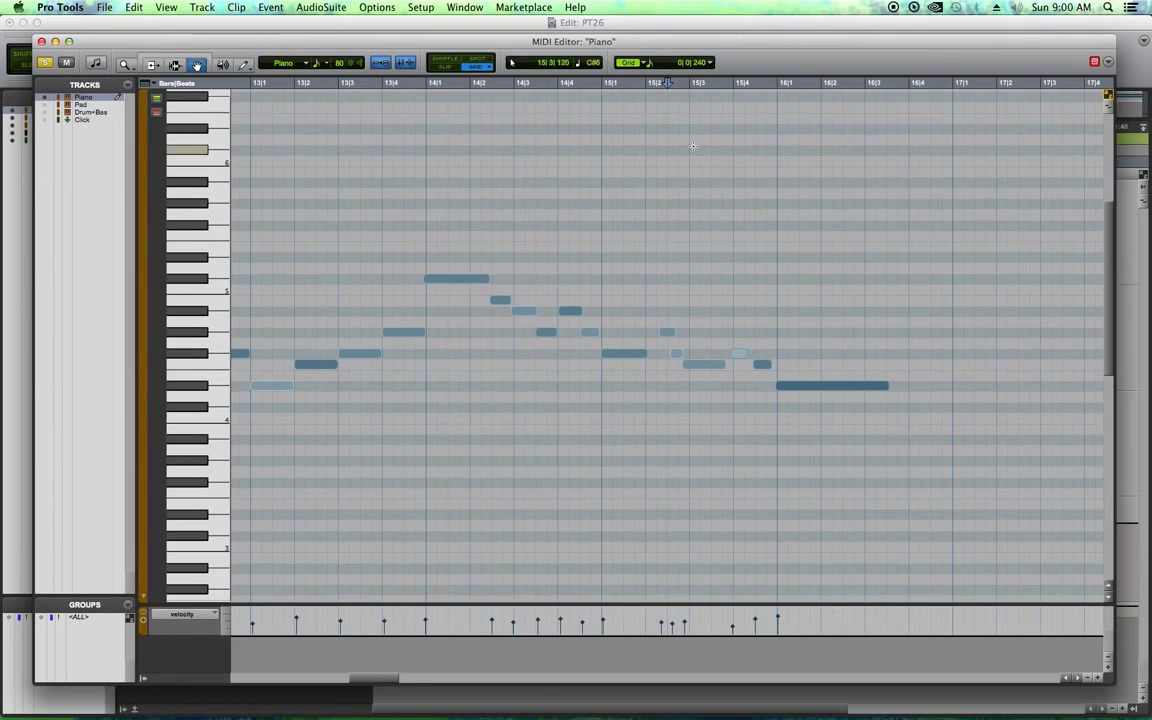
key("super+bracketright")
key("super+bracketright")
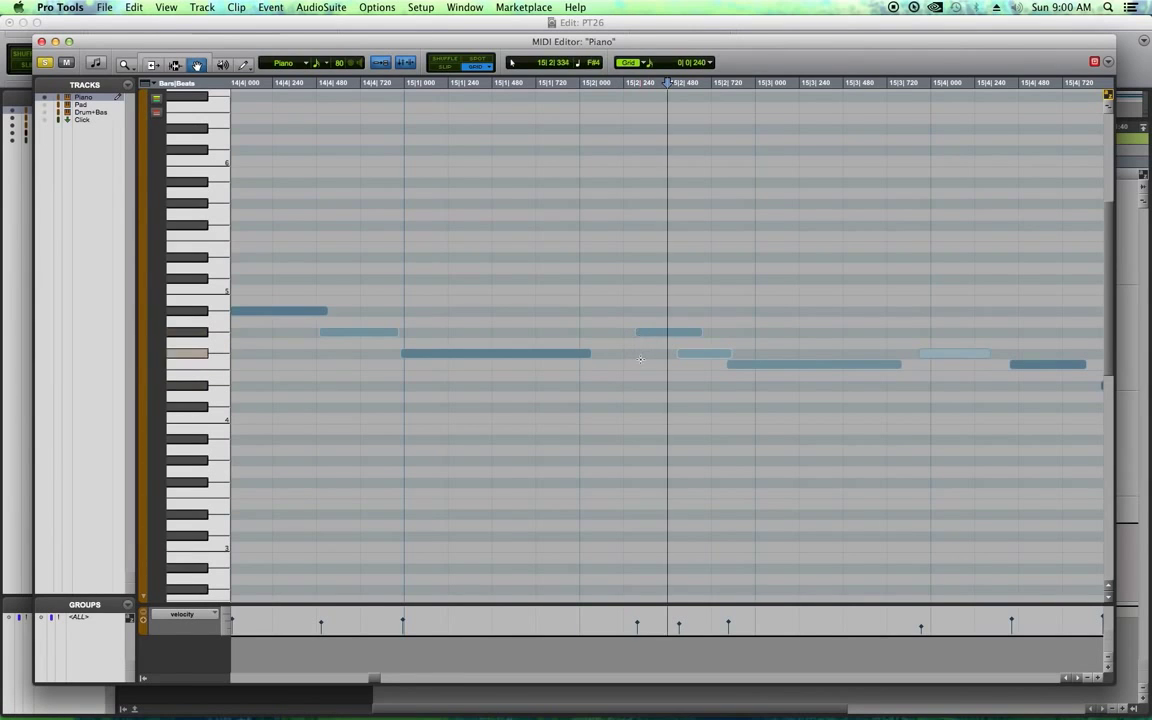
key("super+bracketleft")
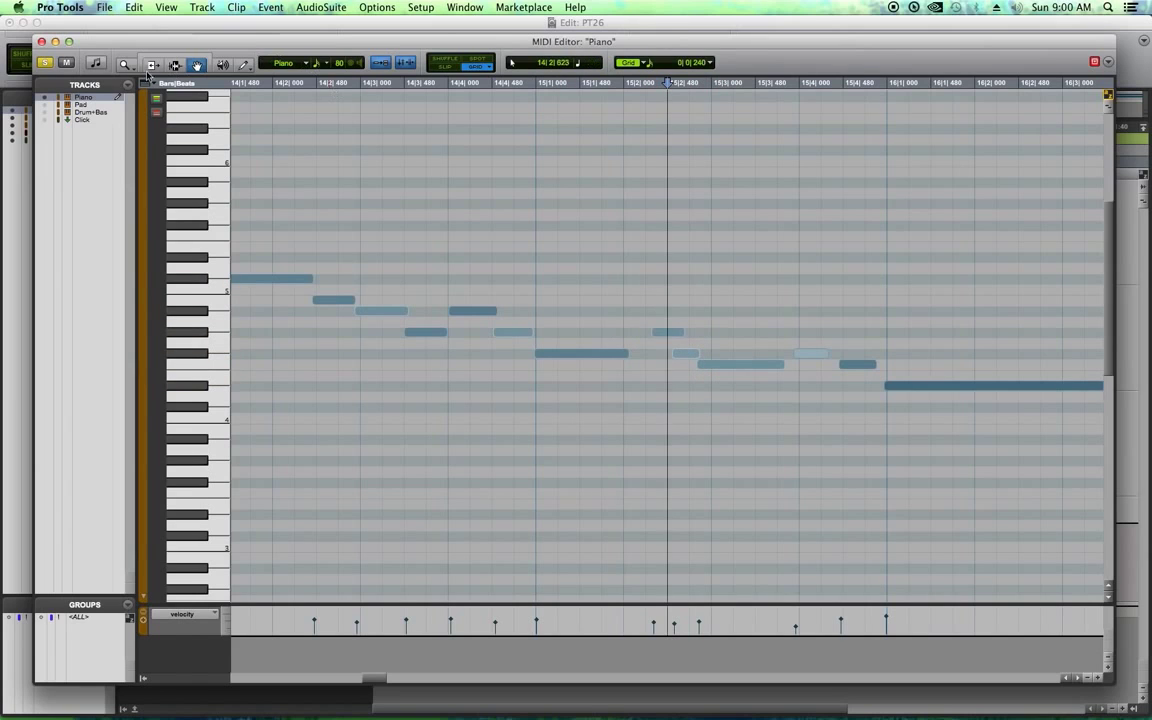
Move the group of three piano notes in the middle of bar 15 later so its first note starts at 15|2|480
left_click_drag(660, 272, 740, 373)
key("super+bracketright")
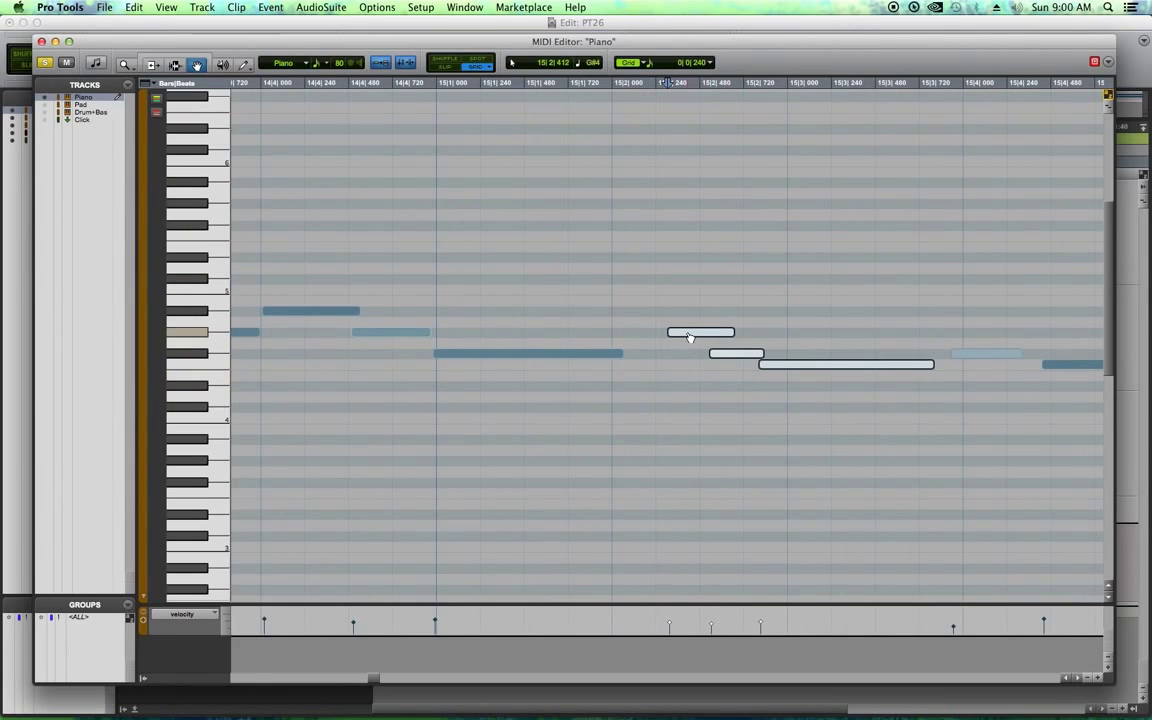
left_click_drag(689, 337, 722, 337)
left_click(768, 356)
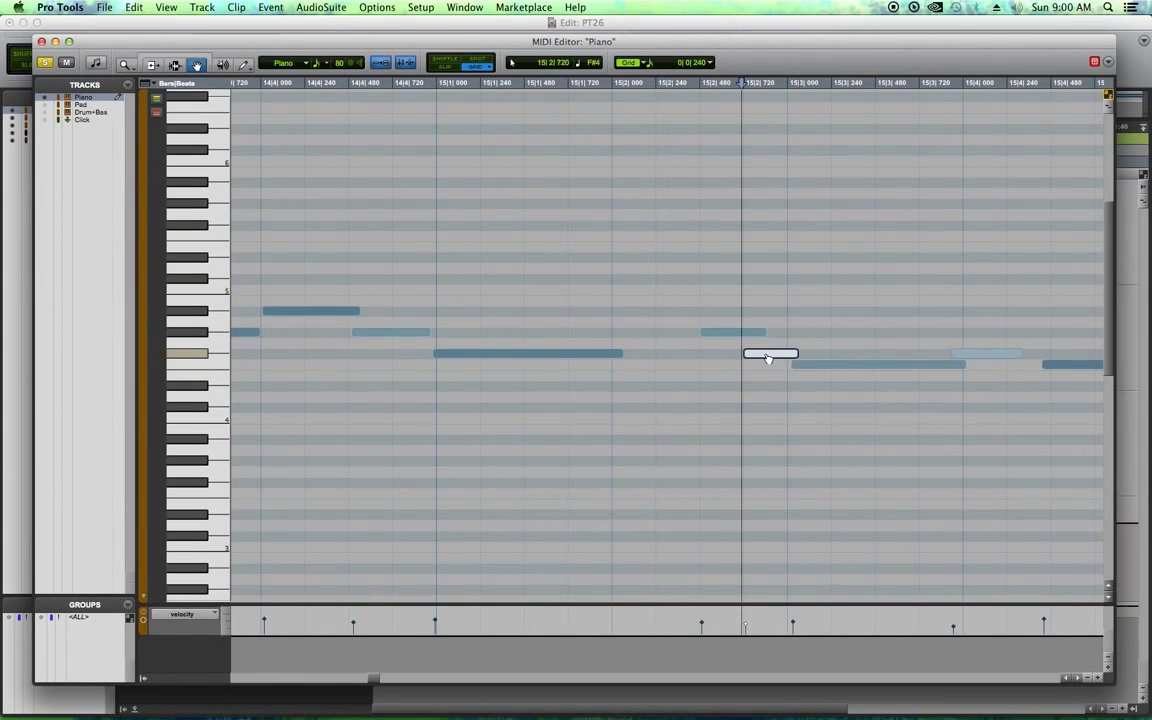
Move the long note to start on 15|3|000, one semitone lower, and the short note after it onto 15|4|000
left_click_drag(804, 367, 805, 378)
left_click(819, 411)
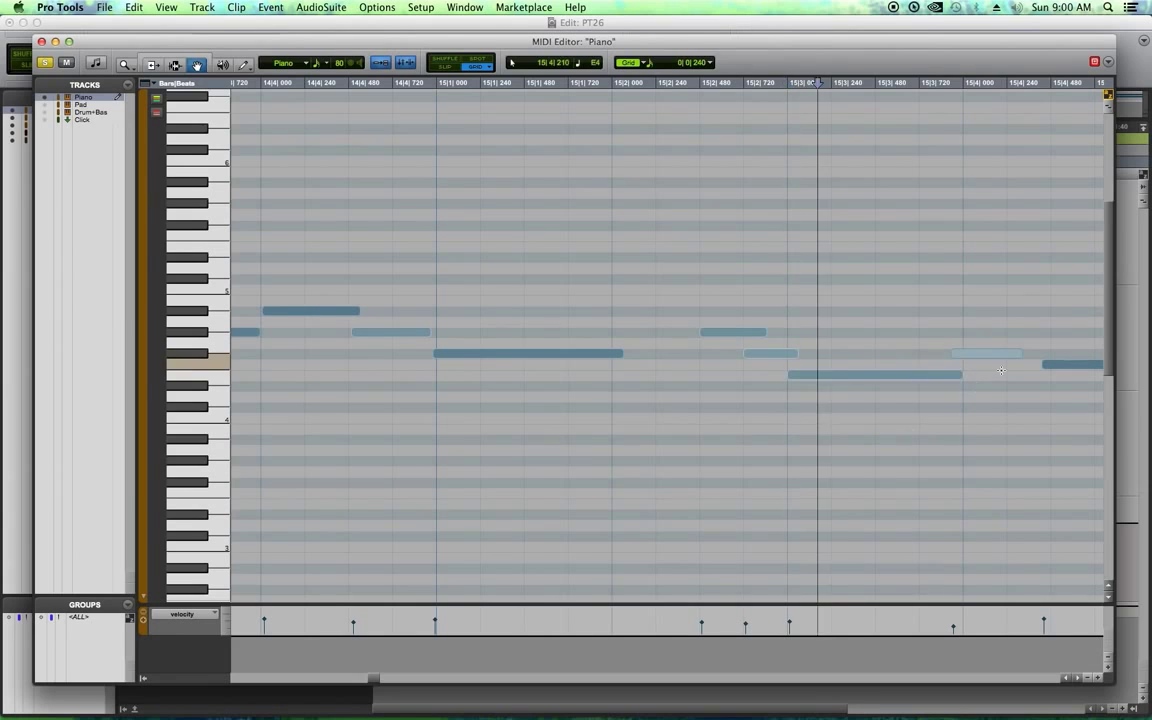
key("super+bracketleft")
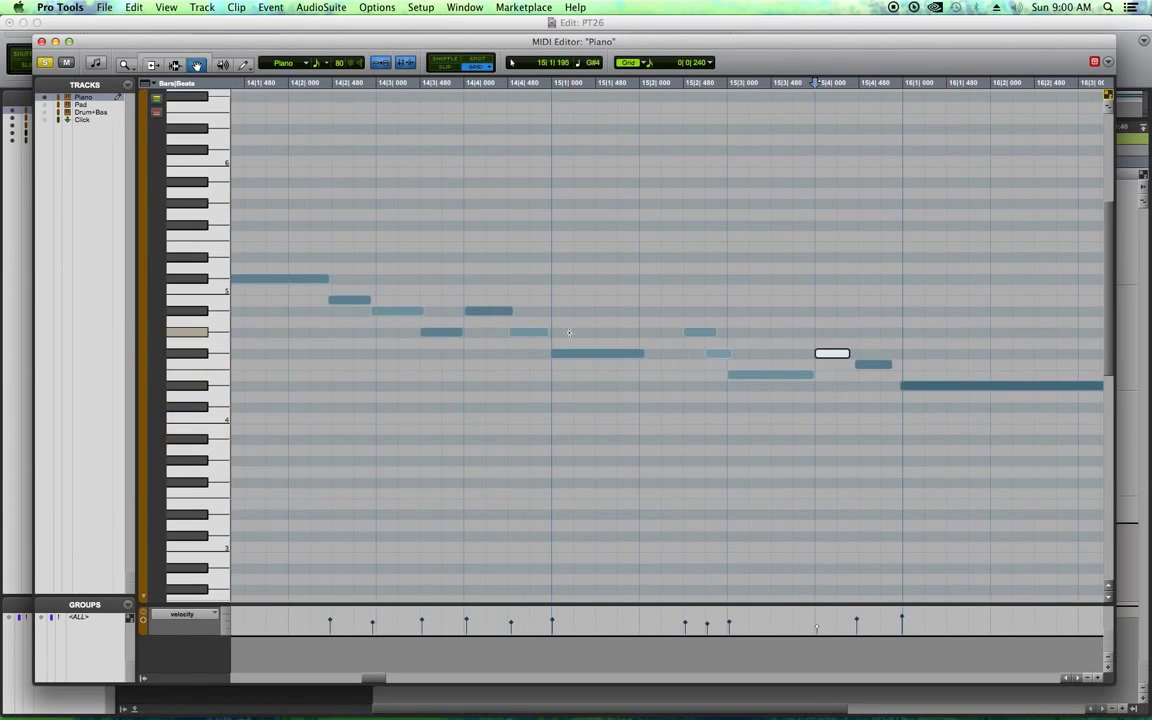
key("super+bracketleft")
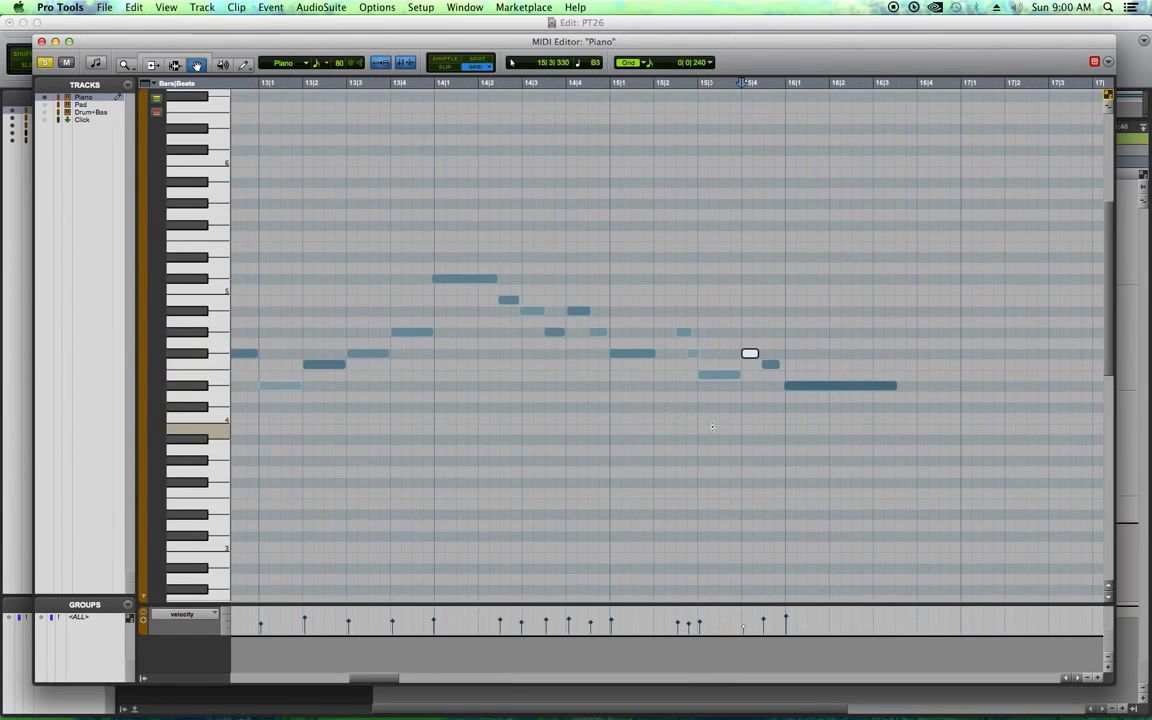
Quantize the Piano notes from bar 14 through bar 16 to the 1/16 note grid
left_click_drag(478, 240, 843, 432)
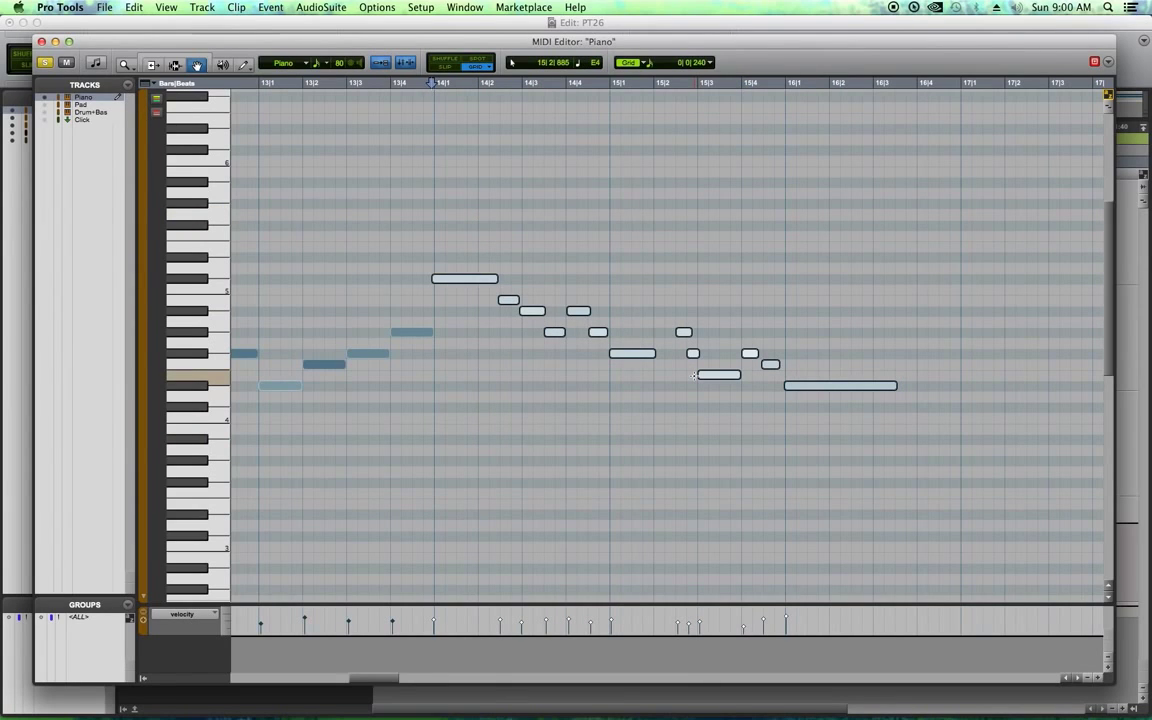
key("alt+0")
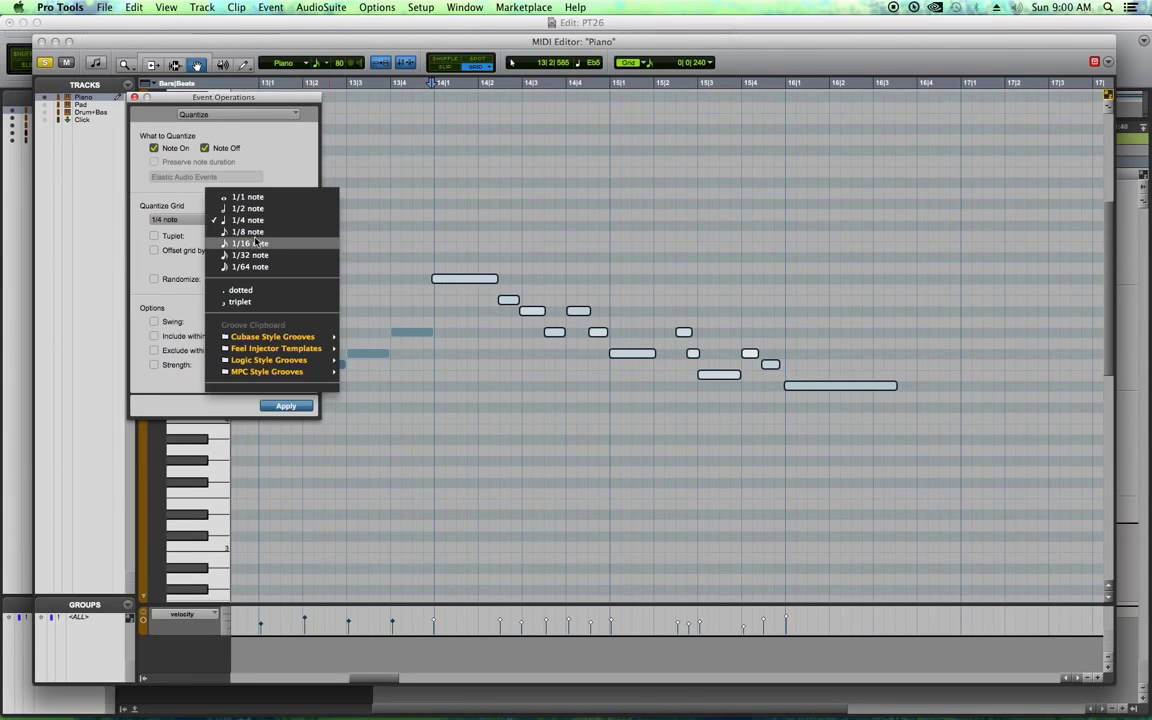
left_click(255, 245)
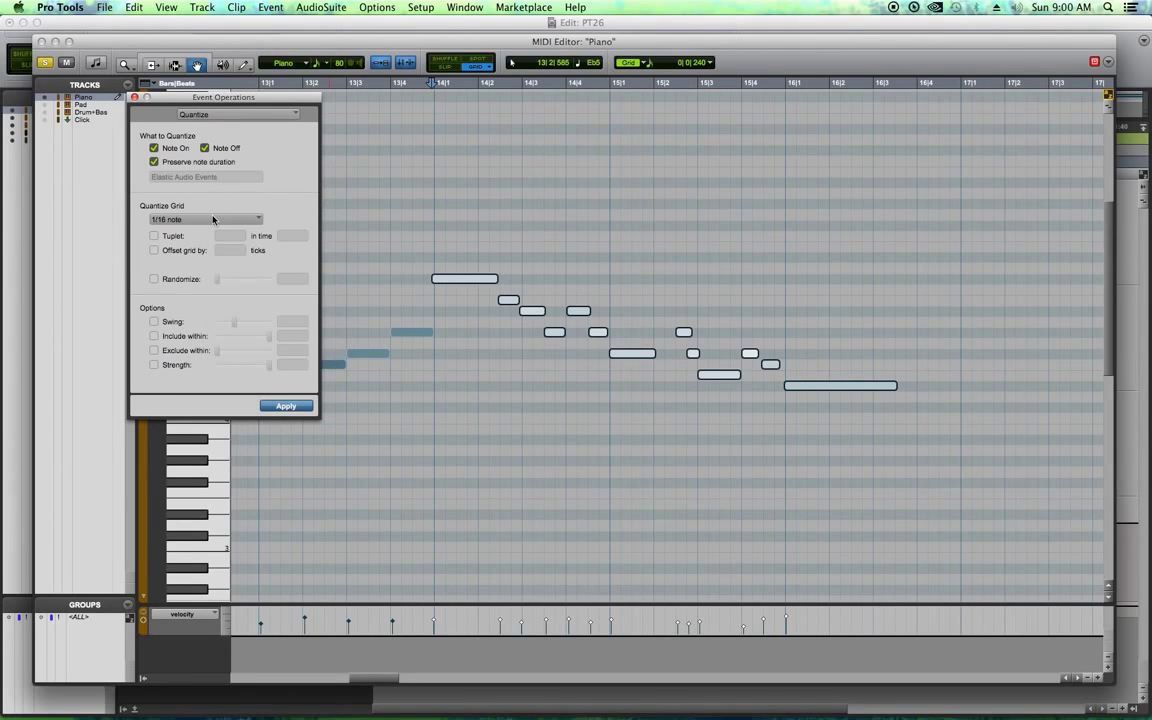
left_click(285, 406)
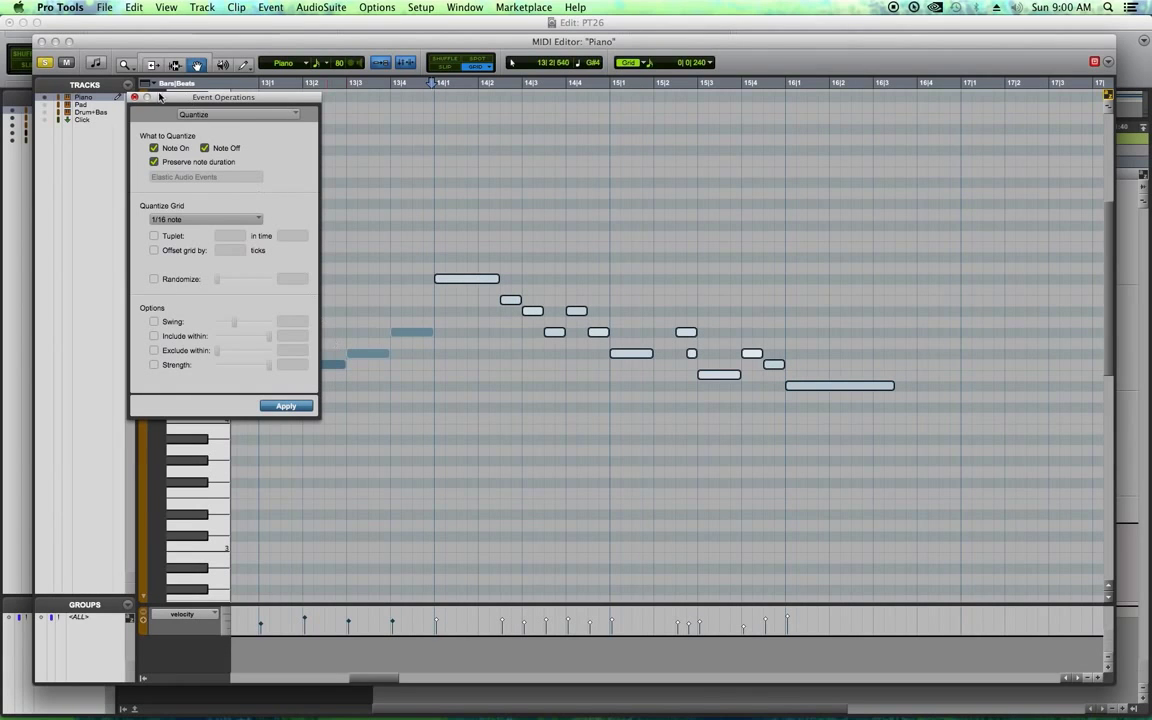
left_click(136, 97)
Play back the quantized ending of the piano melody from just before bar 14
left_click(408, 148)
left_click(425, 85)
key("space")
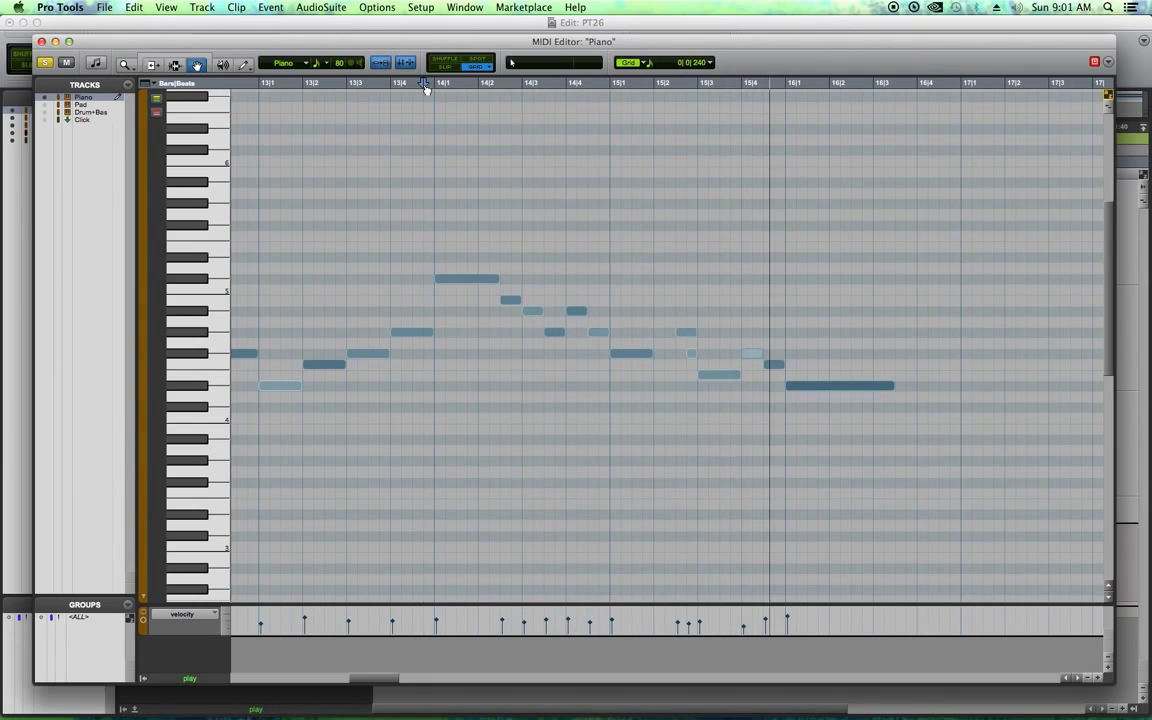
key("space")
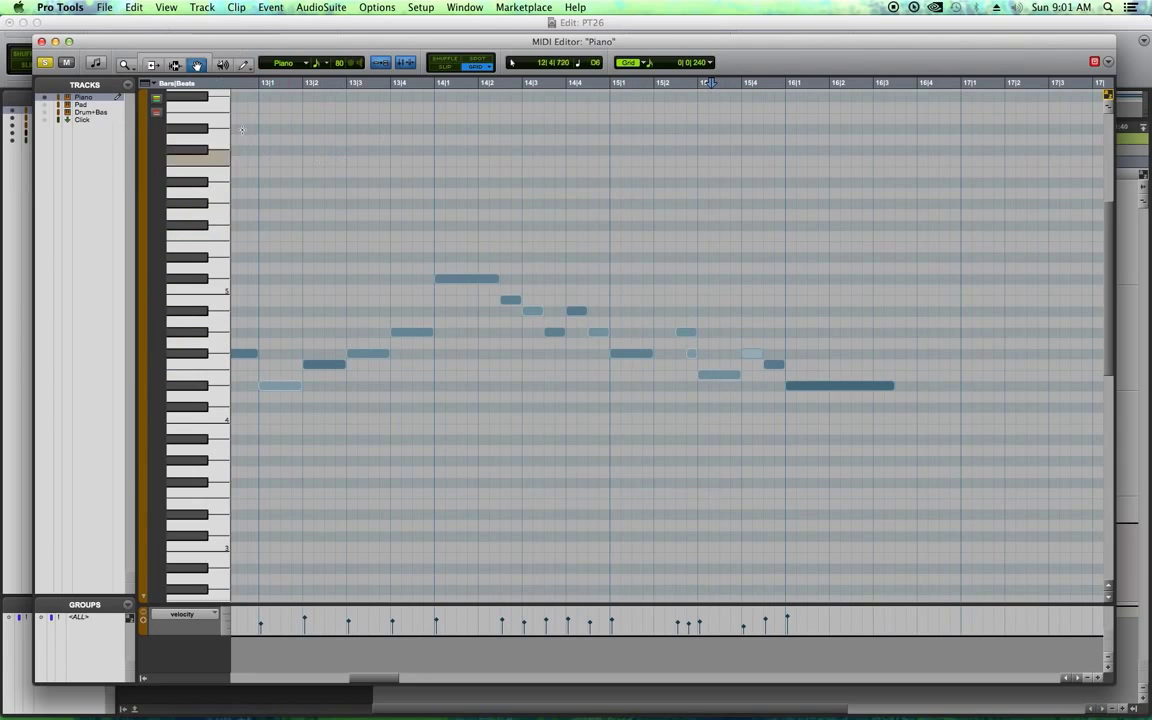
Raise the long piano note on beat 3 of bar 15 by one semitone
scroll(750, 110, "up", 1)
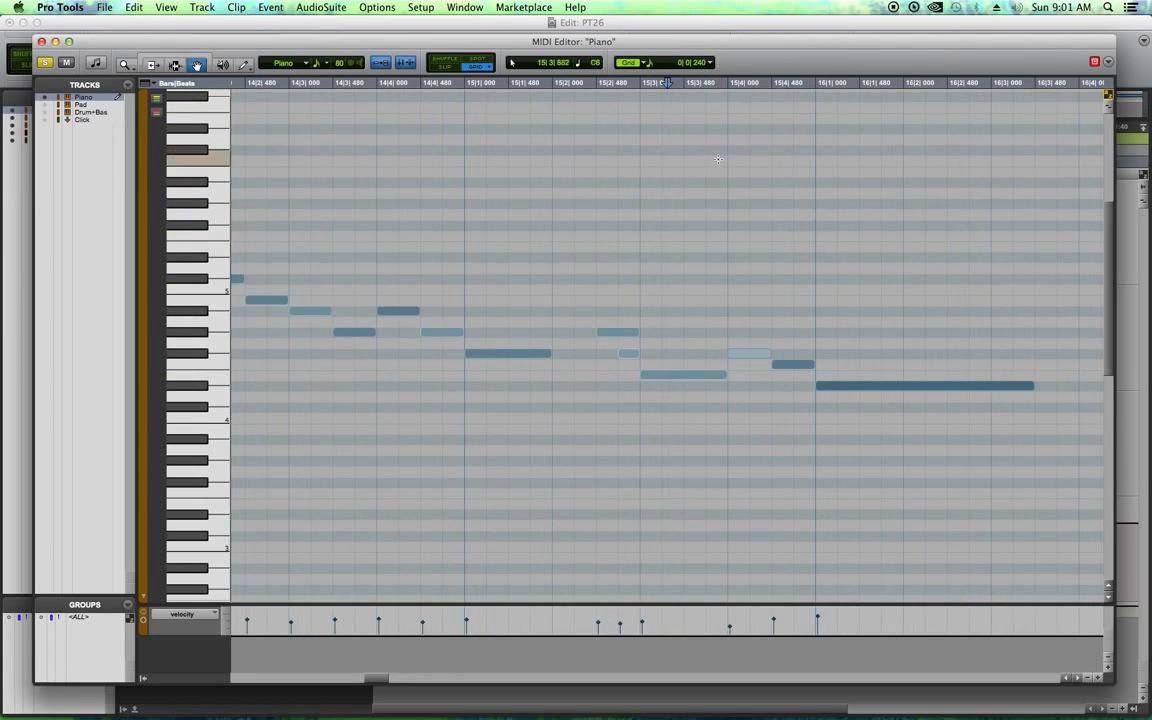
scroll(708, 168, "up", 1)
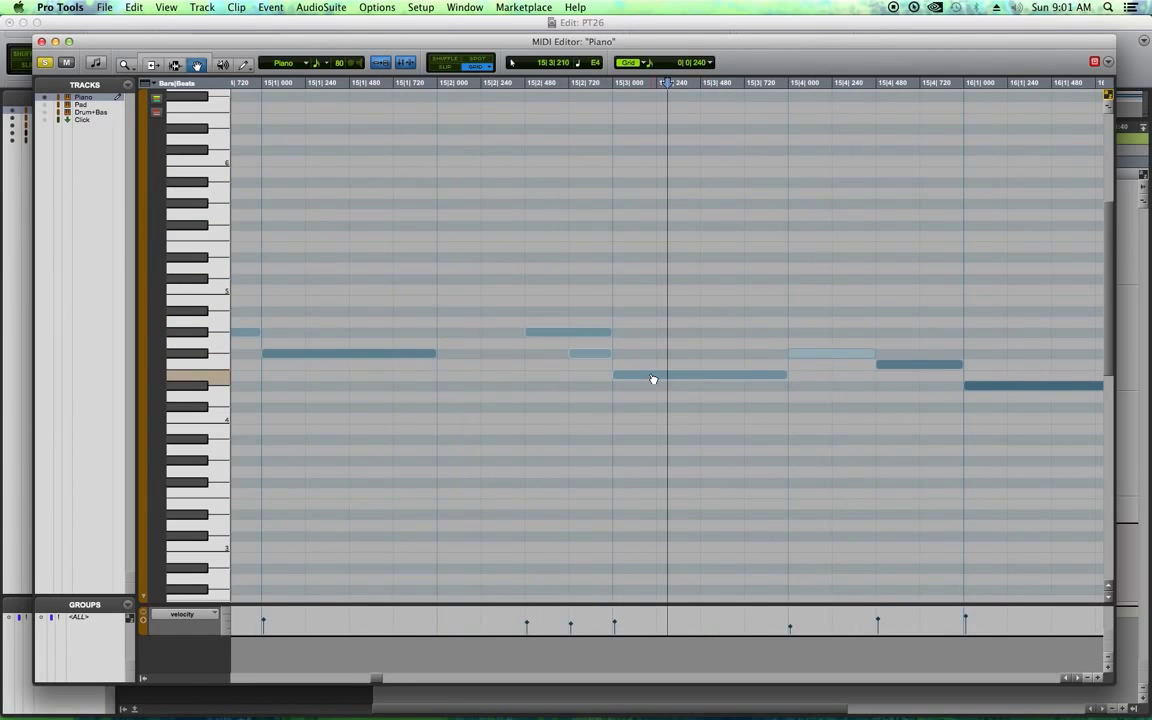
left_click_drag(651, 379, 651, 367)
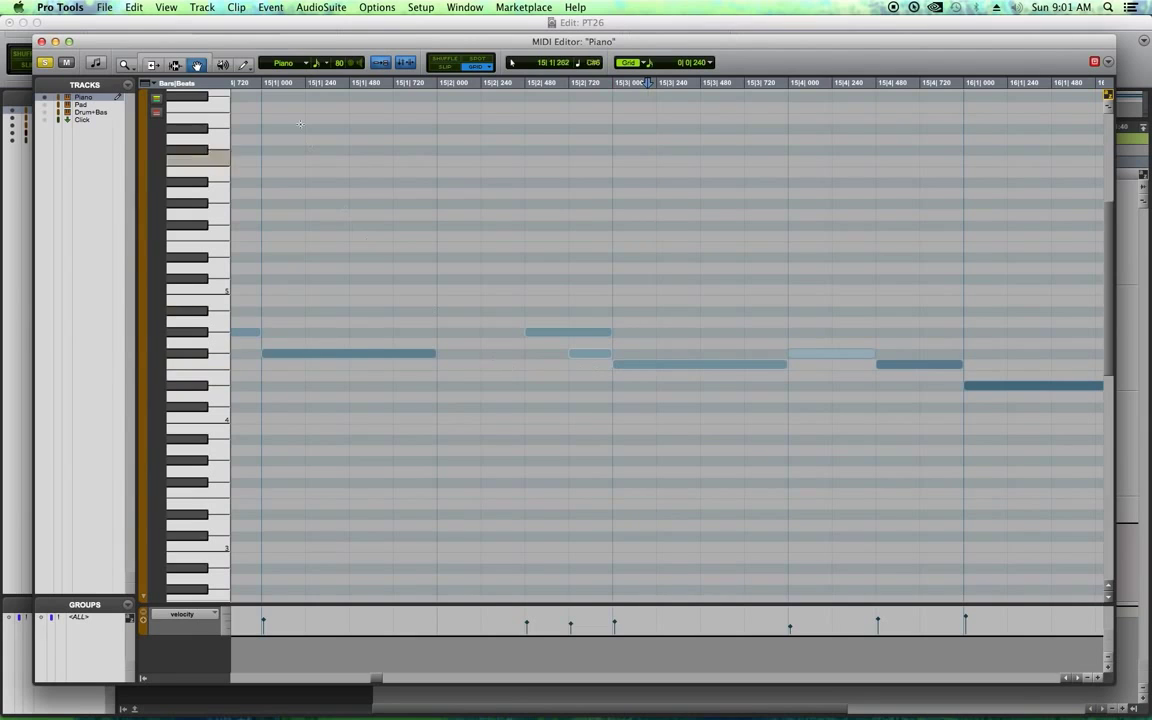
Trim the note at 15|2|480 to a sixteenth, and extend the note at the start of bar 15 to reach it
left_click(152, 65)
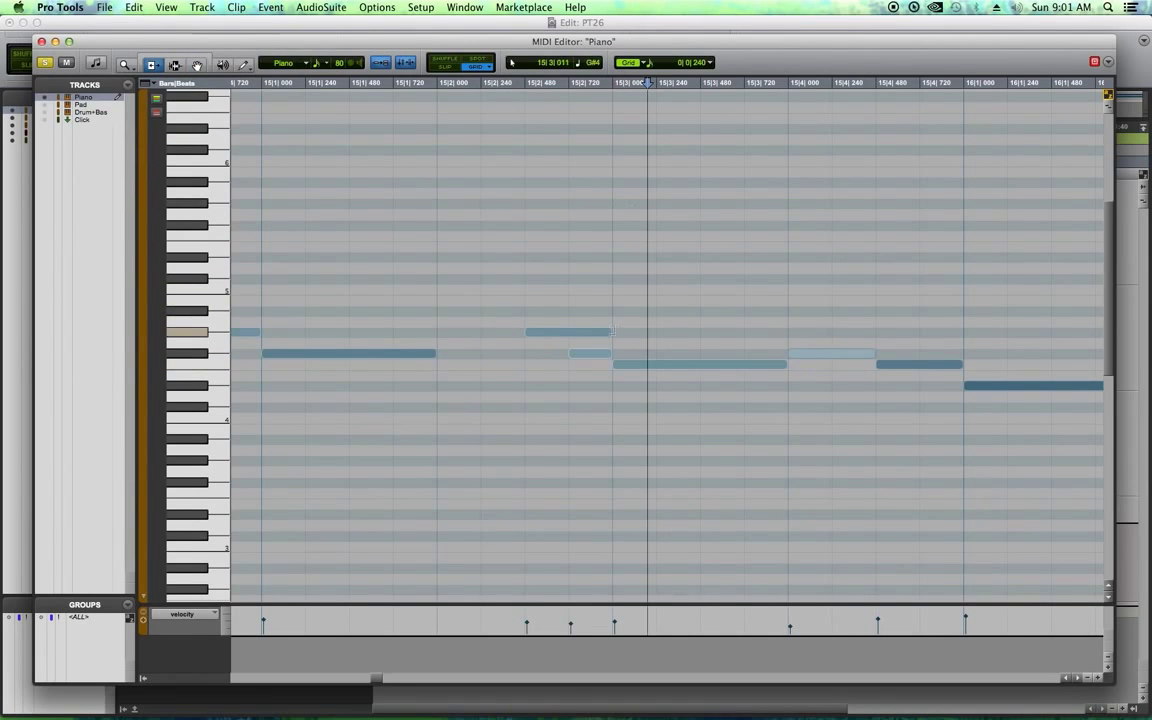
left_click(590, 331)
left_click_drag(433, 353, 523, 355)
key("super+bracketleft")
key("super+bracketleft")
key("super+bracketleft")
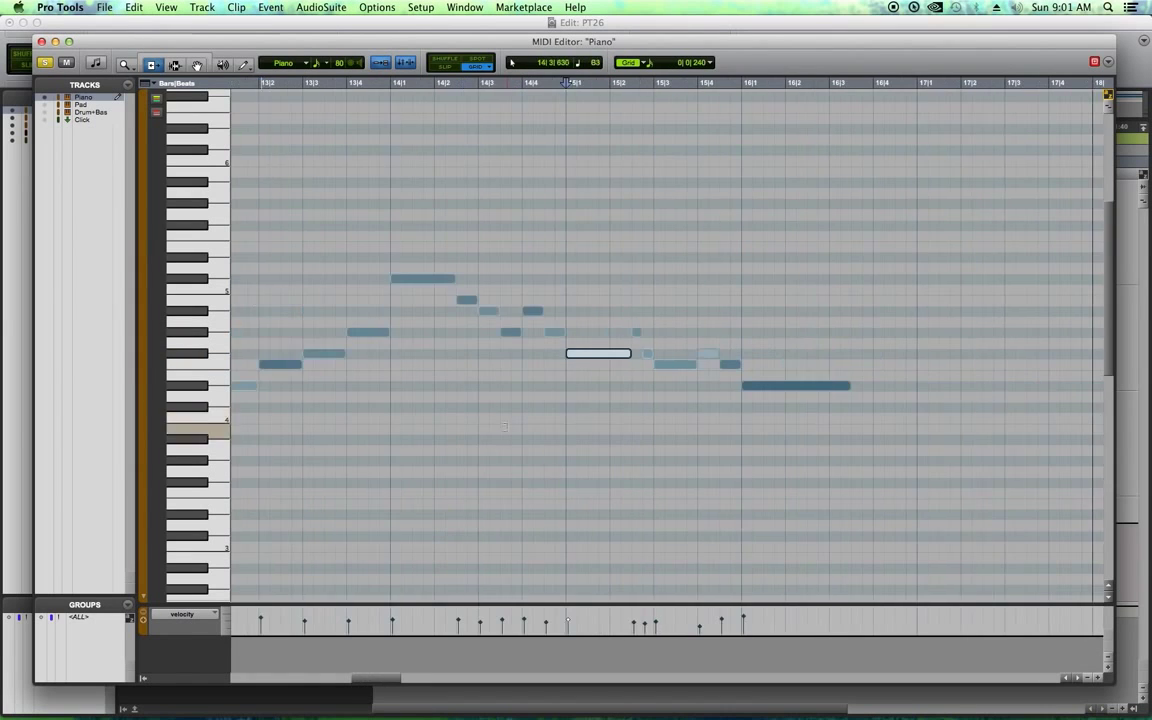
Play back the piano ending from just before bar 14 and close the MIDI Editor
left_click(524, 86)
key("space")
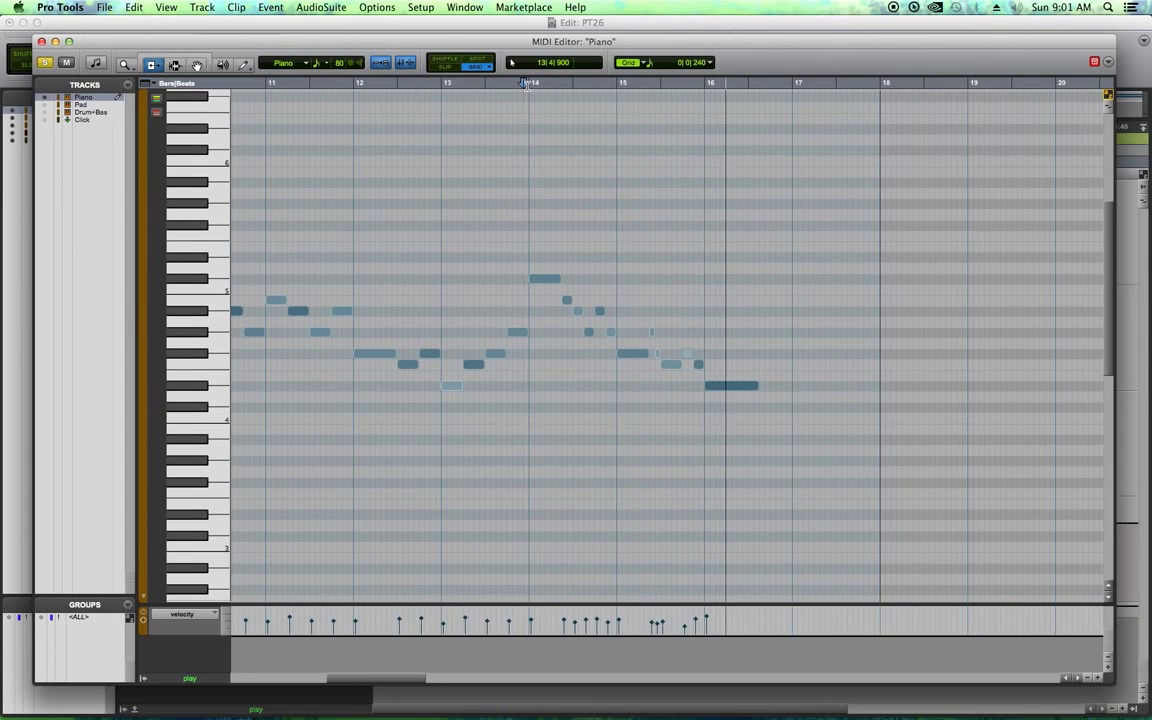
key("space")
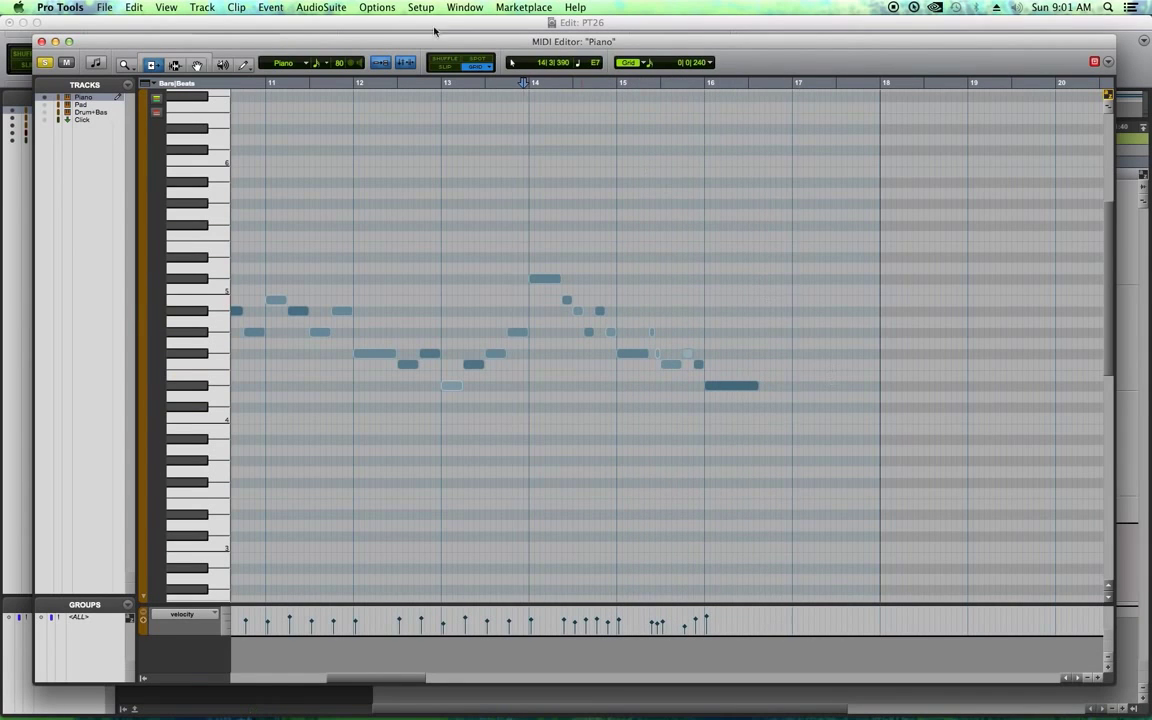
left_click(42, 42)
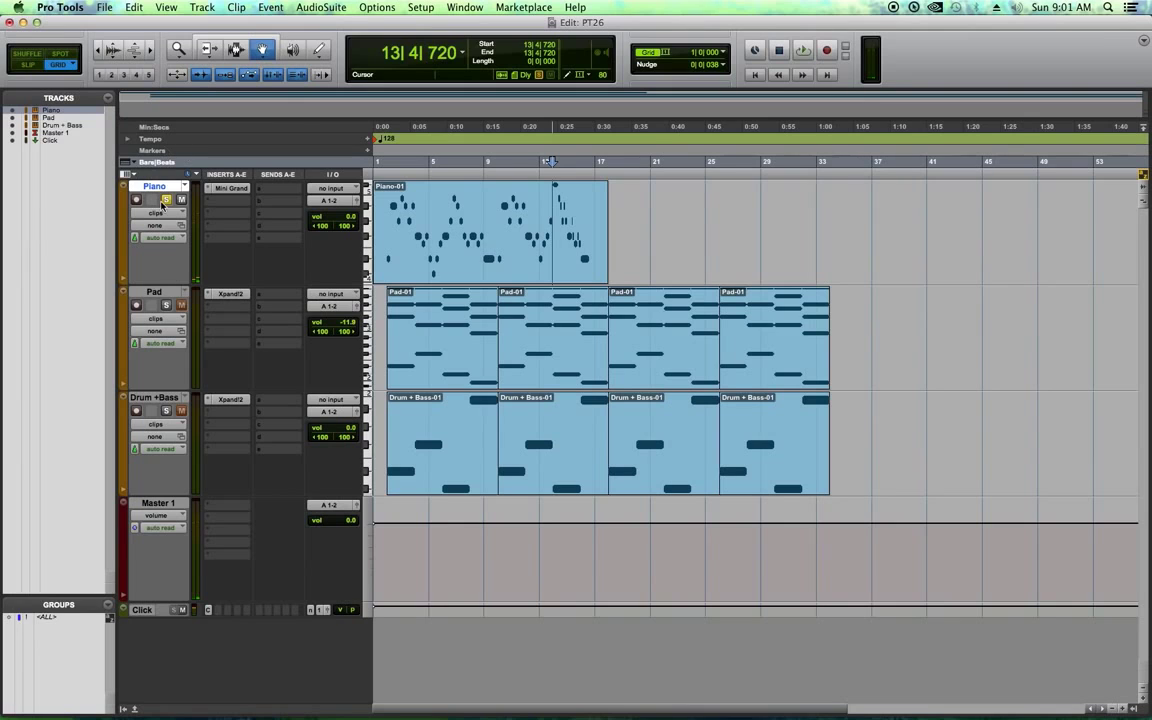
Take the Piano track out of solo and remove bar 1 from its clip so the clip starts at bar 2
key("F6")
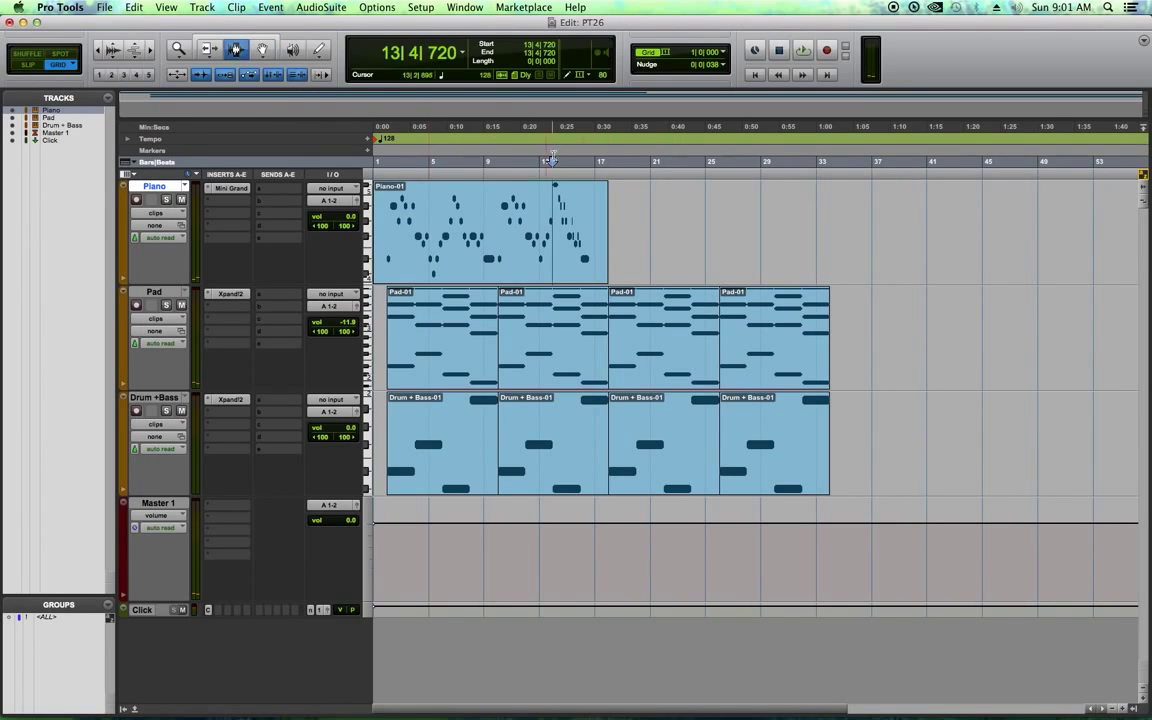
left_click(637, 223)
key("t")
key("t")
left_click_drag(757, 223, 806, 223)
key("r")
key("r")
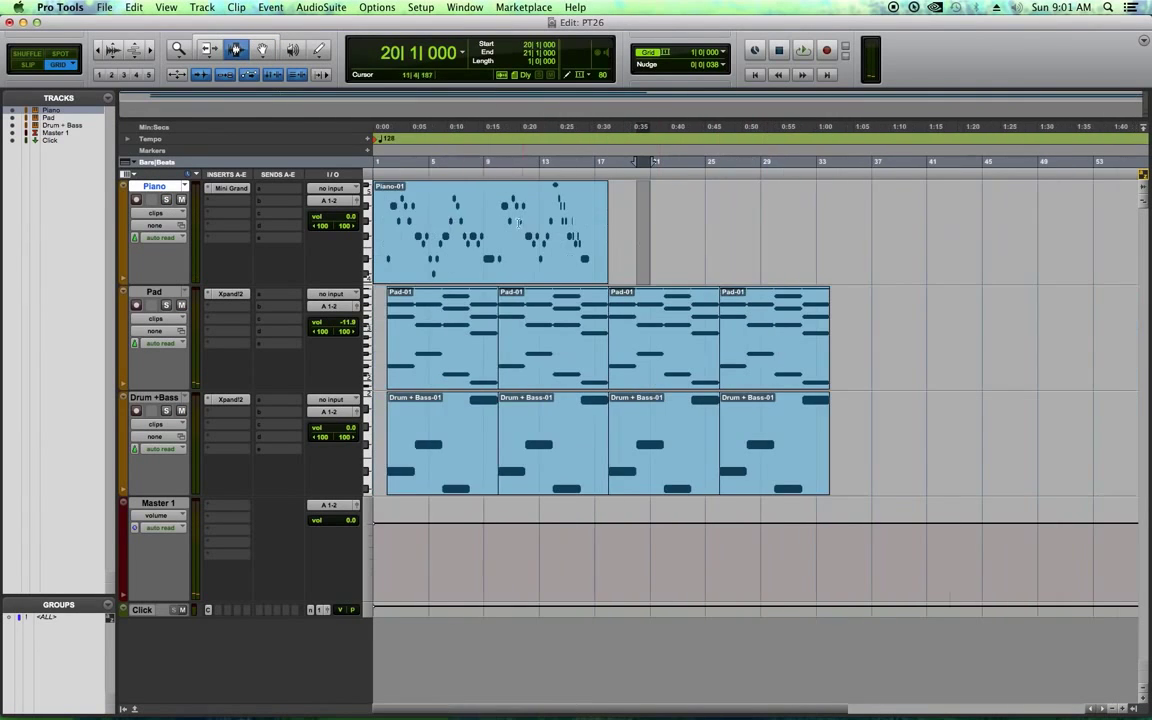
key("Return")
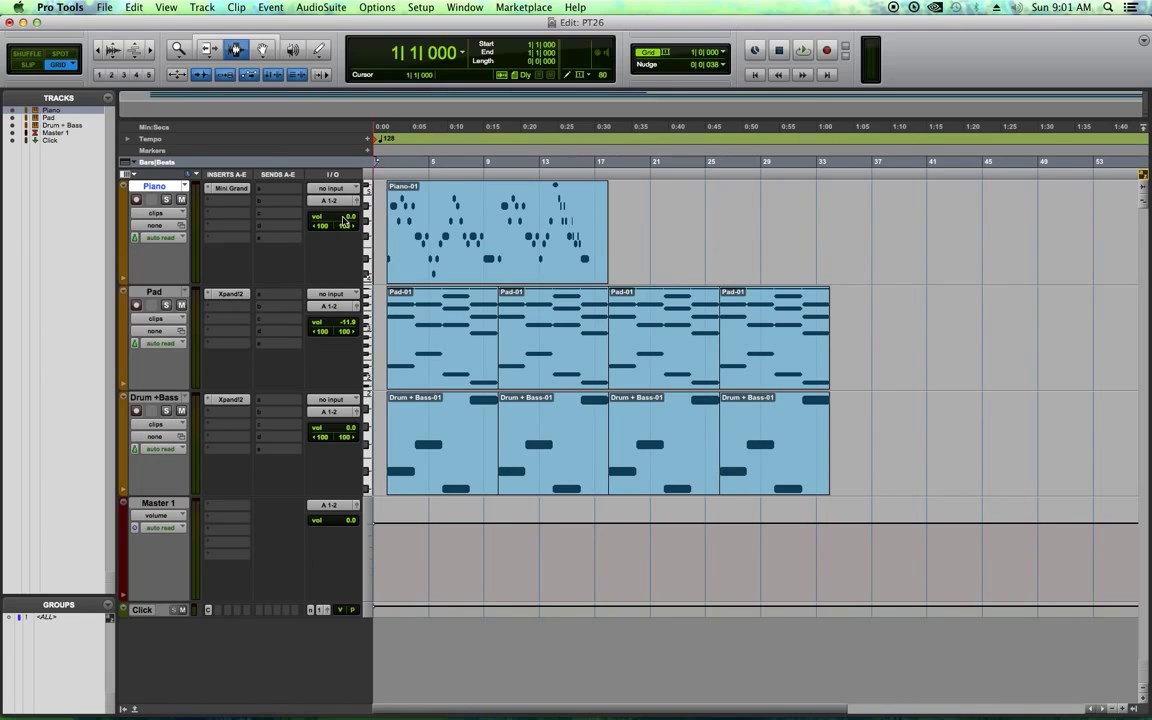
Duplicate the Piano clip once so that the copy runs from bar 18 to bar 34
double_click(495, 260)
key("super+d")
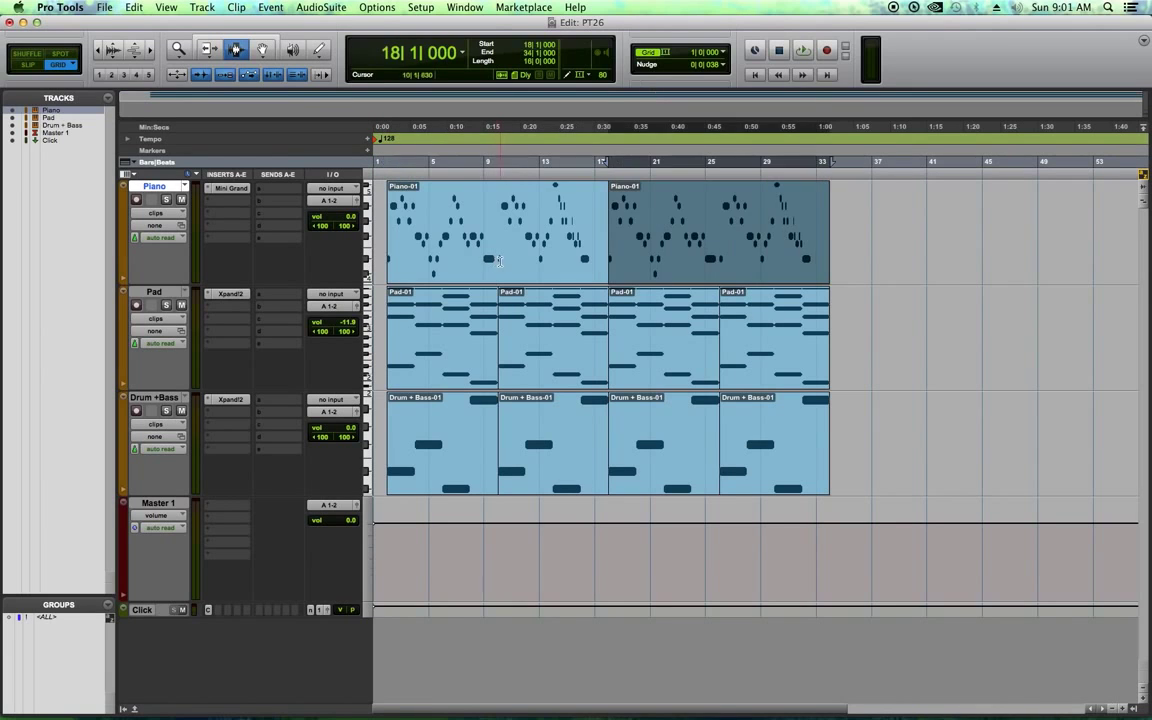
key("alt+Return")
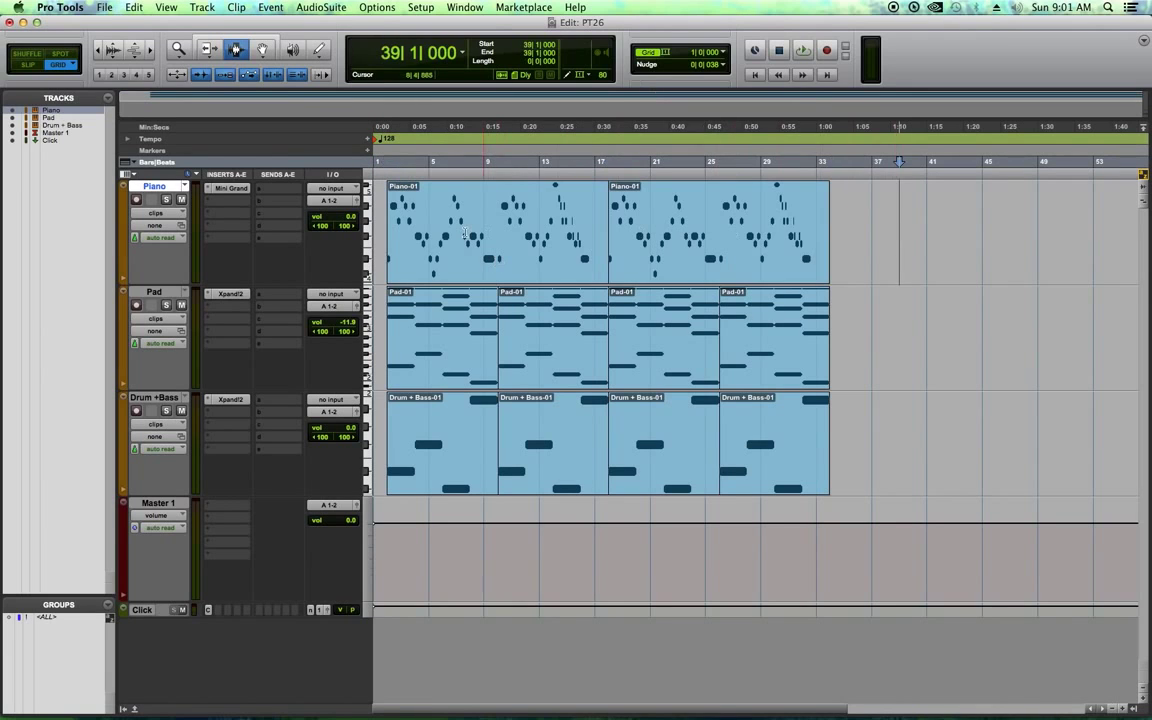
Duplicate the Piano track once with its playlists, automation, inserts, sends and group assignments, inserted after the last selected track
right_click(162, 190)
left_click(137, 180)
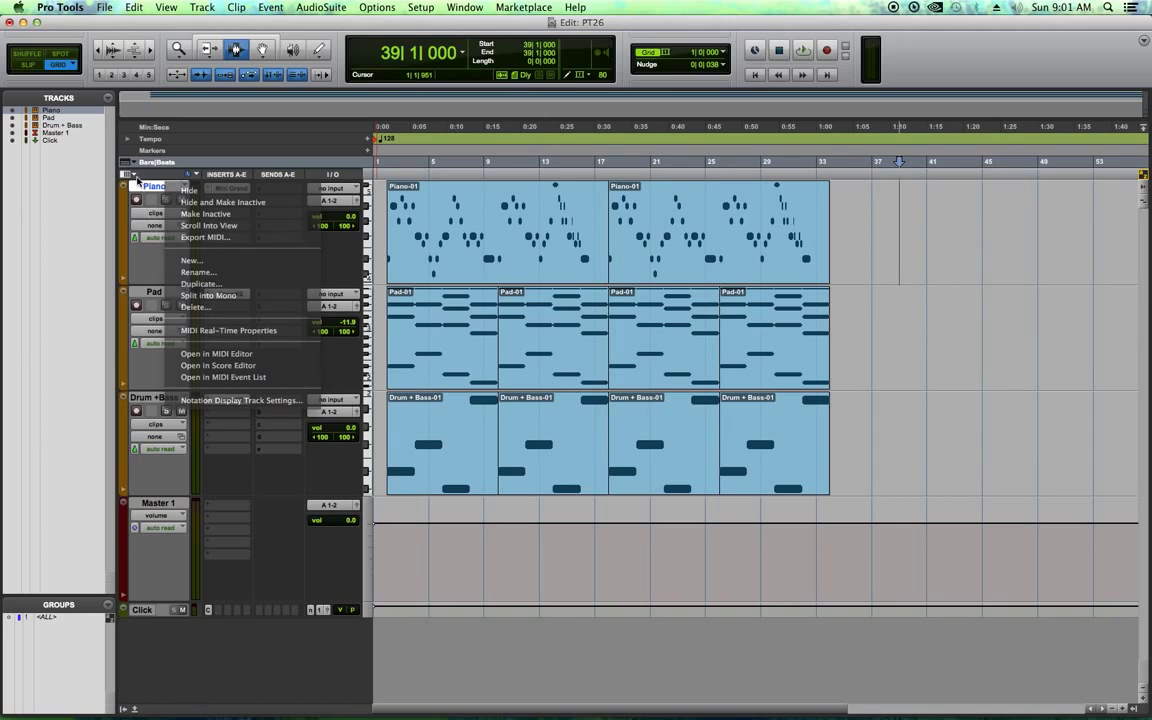
right_click(142, 192)
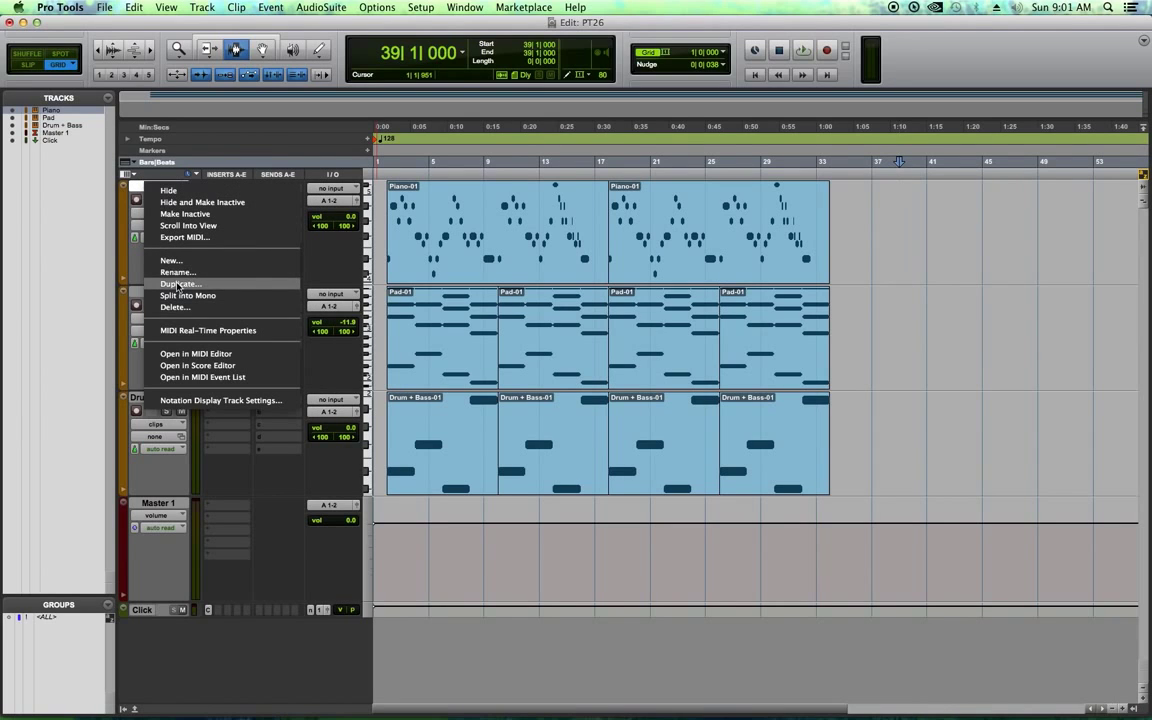
left_click(220, 288)
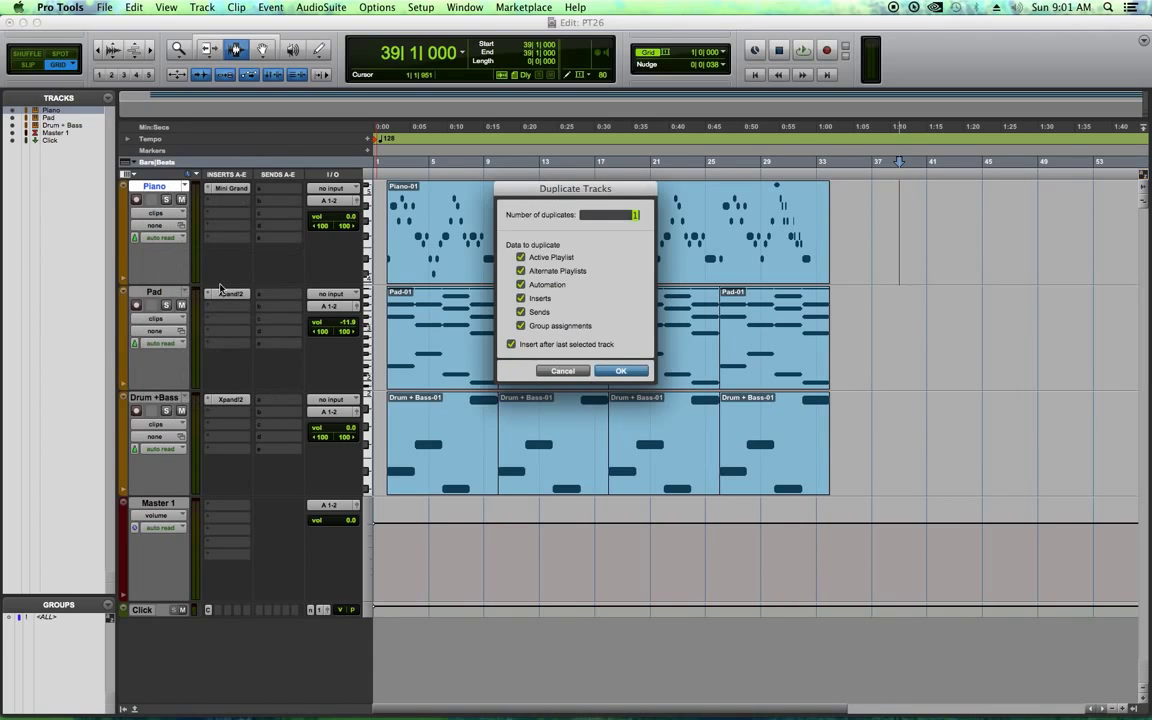
left_click(619, 372)
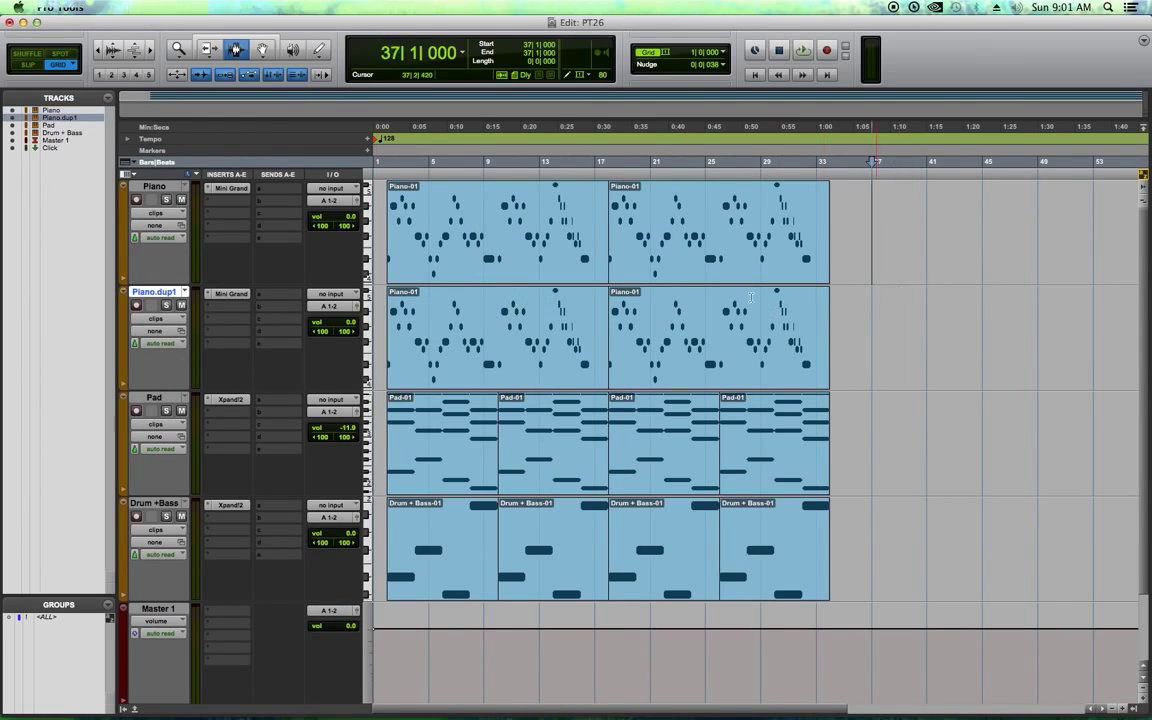
Examine the notes of the first clip on the duplicate Piano track in the MIDI Editor and close it
left_click(265, 52)
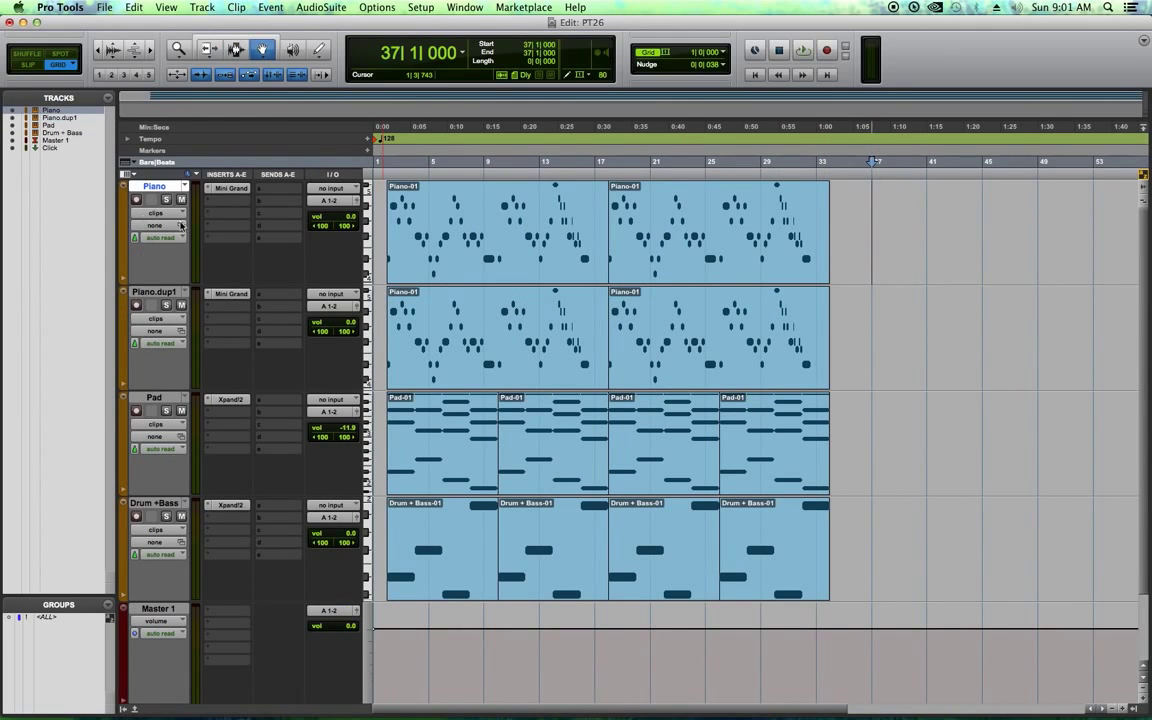
double_click(485, 350)
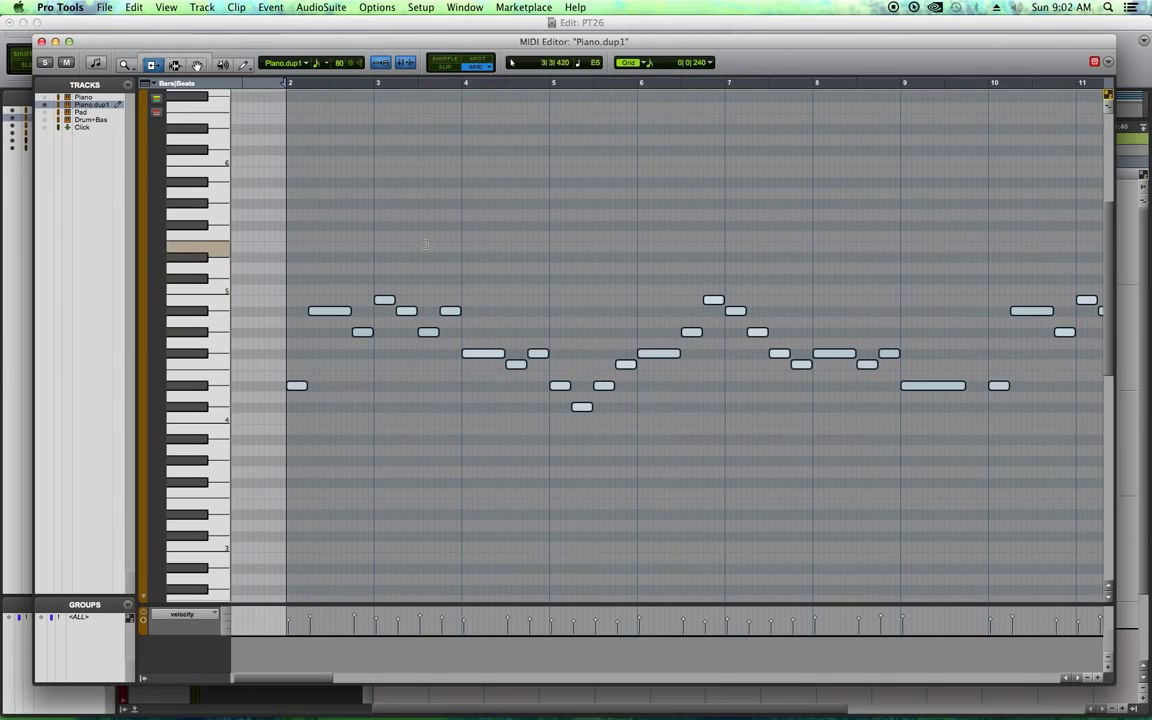
left_click_drag(322, 44, 453, 410)
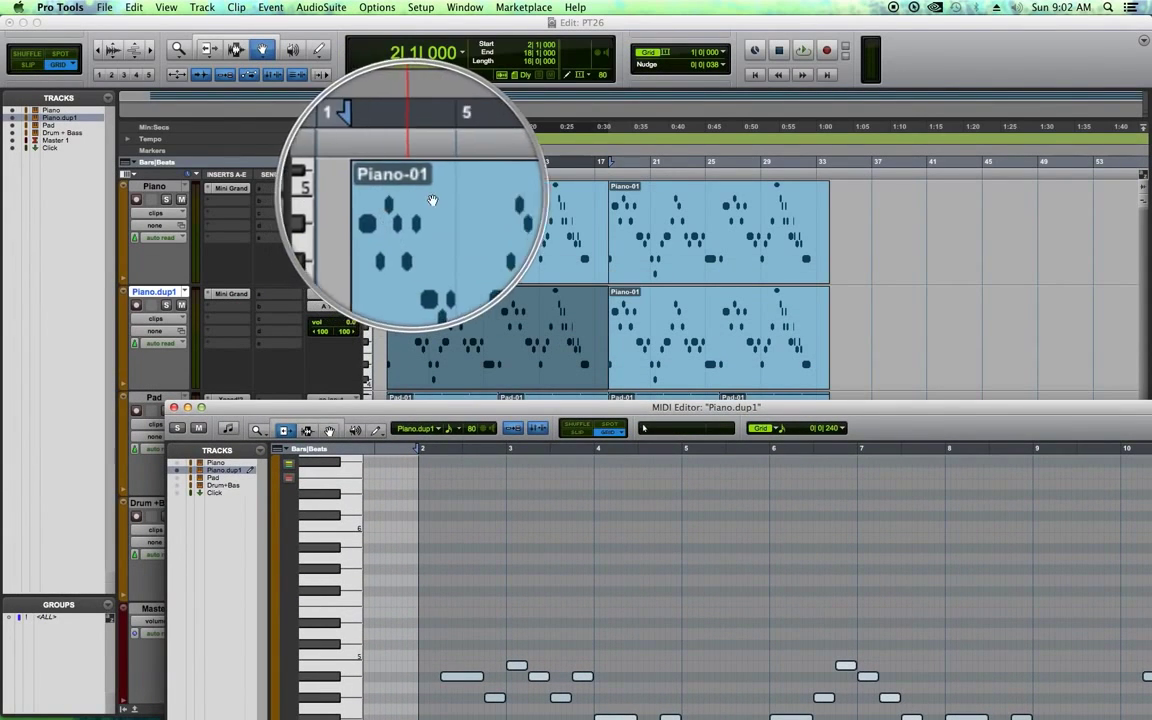
left_click(486, 320)
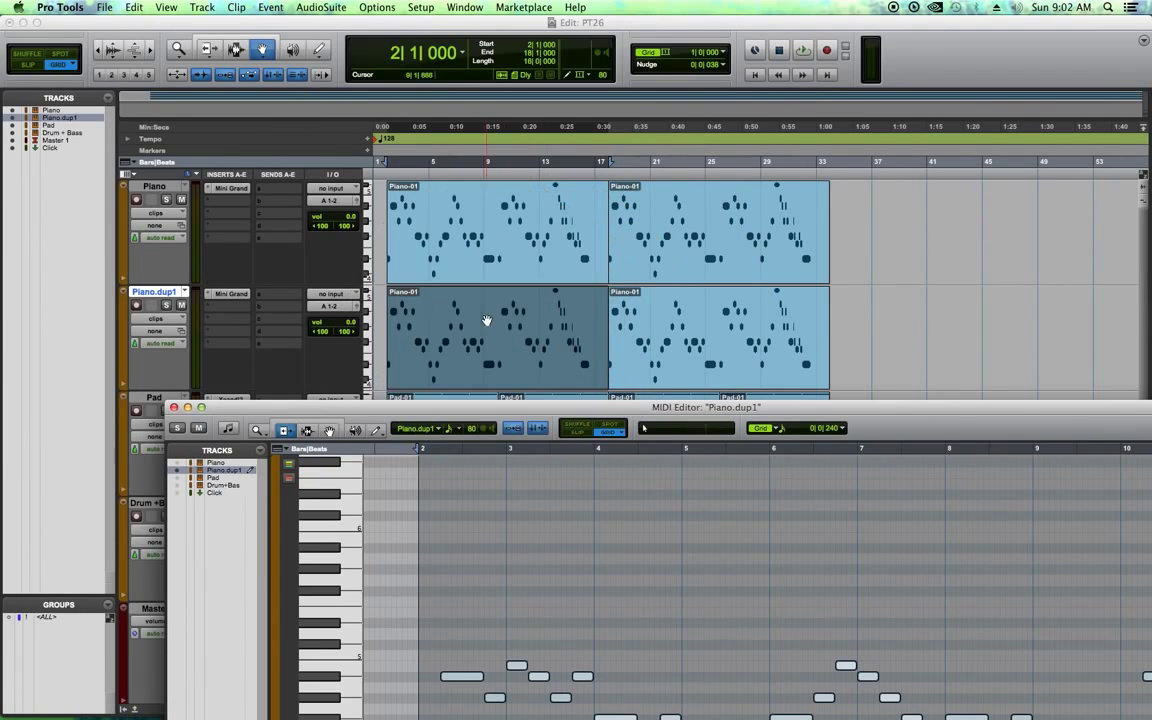
left_click(173, 408)
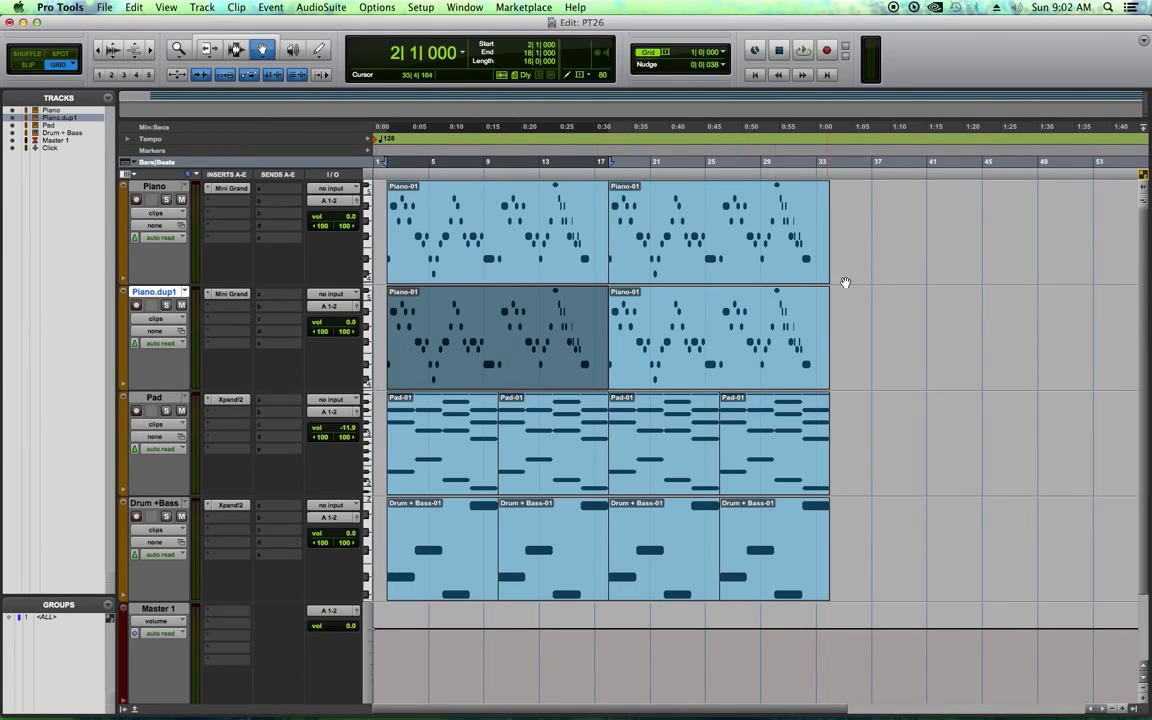
Try selecting both clips together on the duplicate Piano track and on the original Piano track
left_click(845, 283)
left_click(520, 317)
left_click(863, 334)
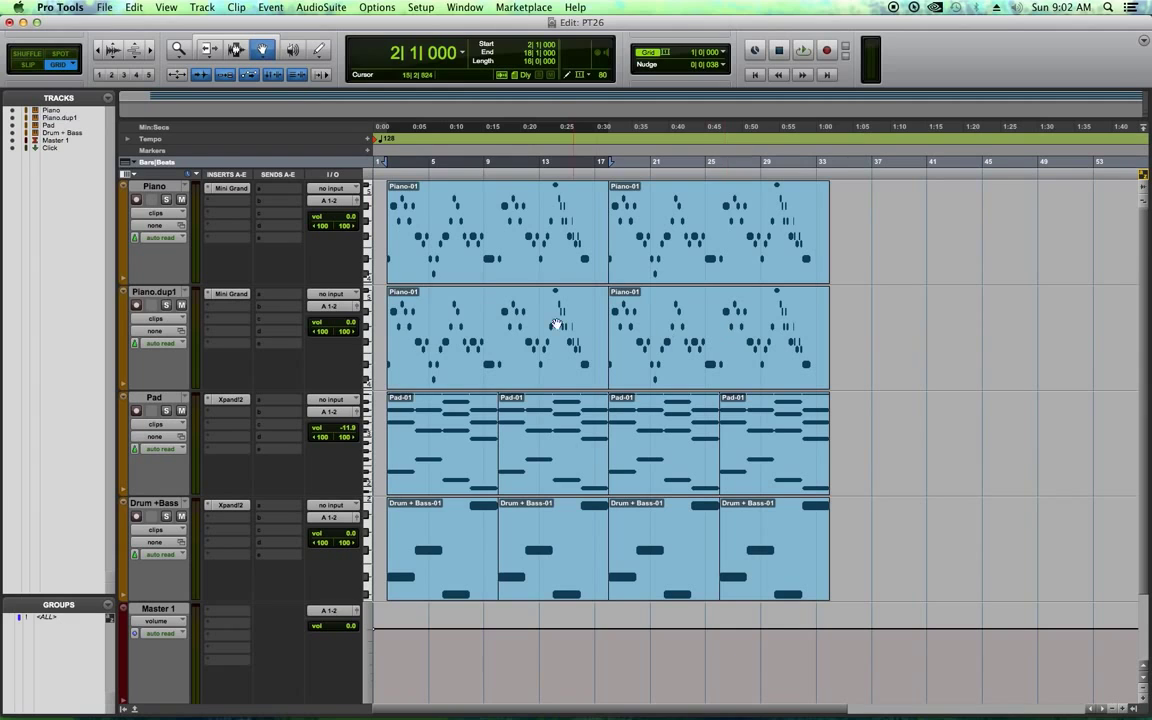
left_click(557, 325)
left_click(713, 338, "shift")
left_click(689, 239)
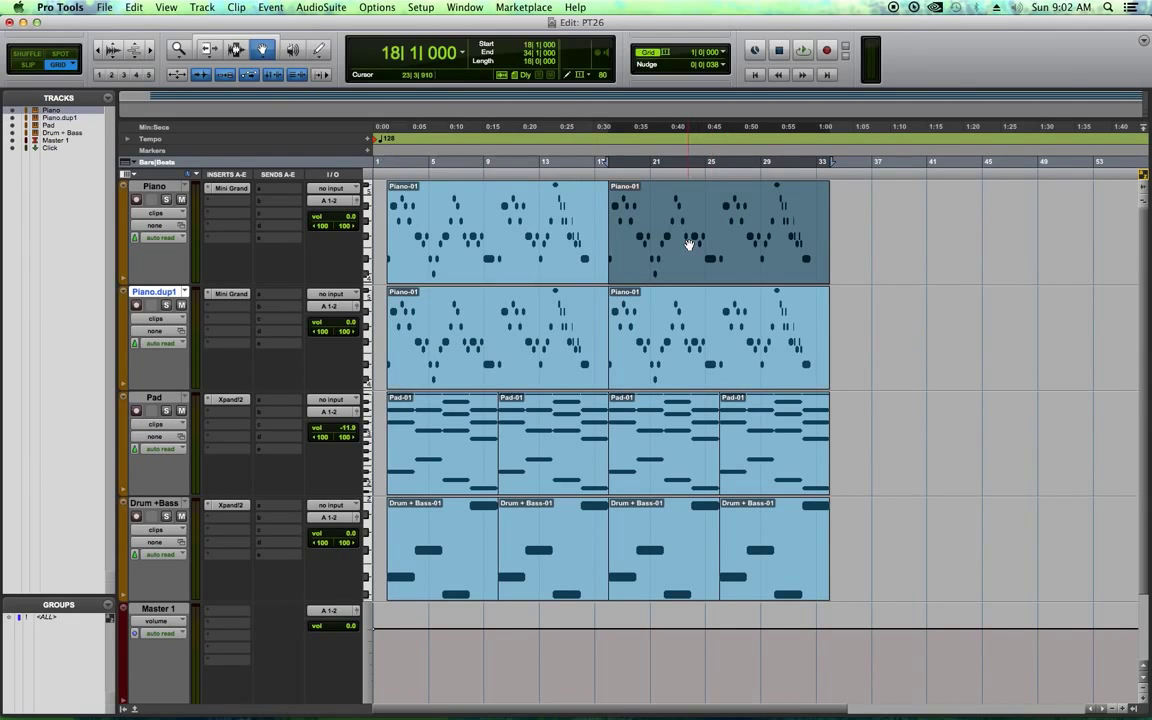
left_click(544, 246, "shift")
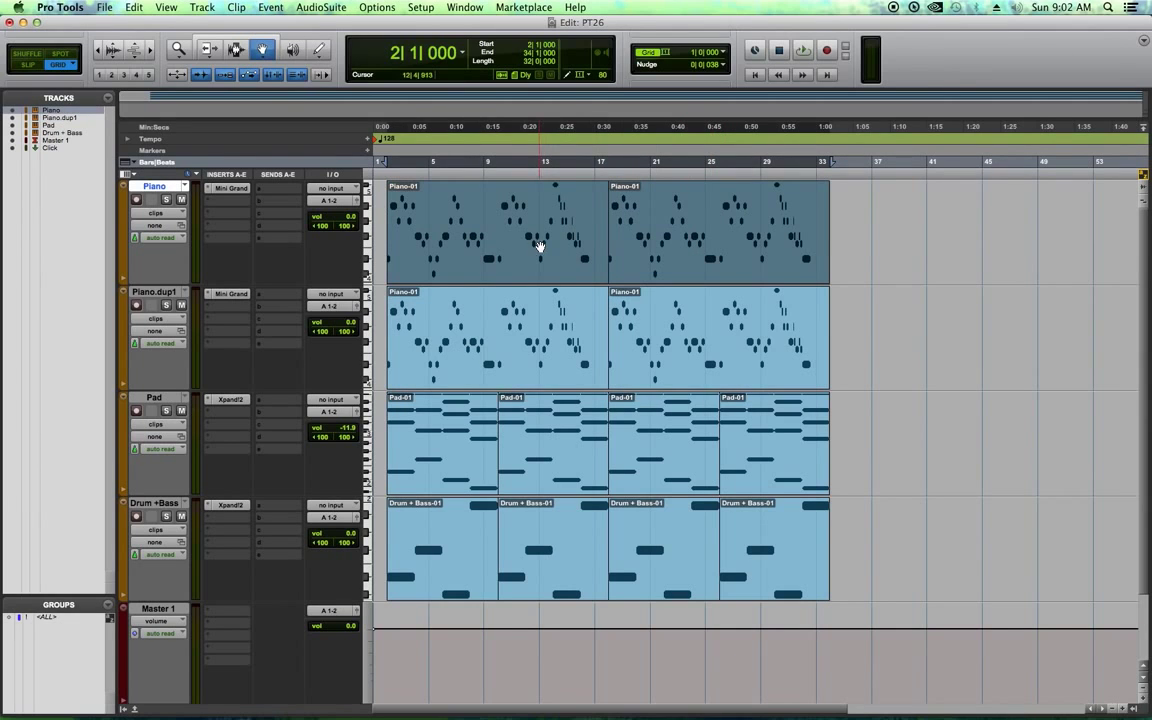
Rename the duplicate Piano track to "Piano Up Oct"
double_click(165, 298)
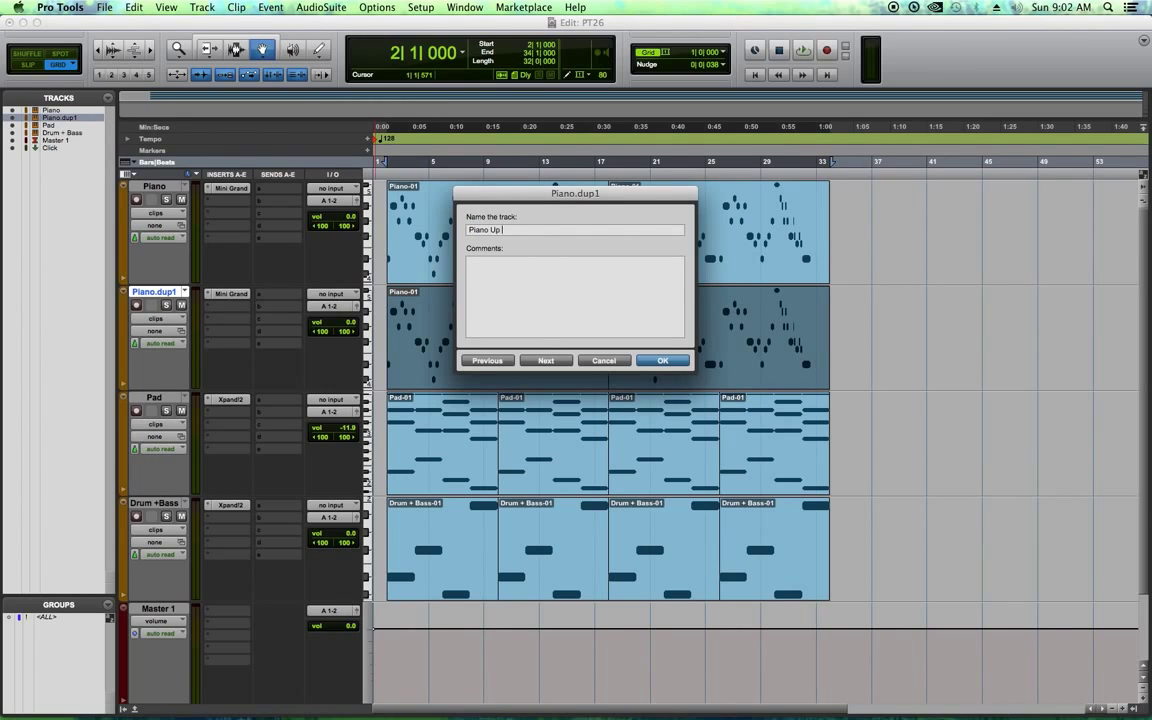
type("Piano Up Oct")
key("Return")
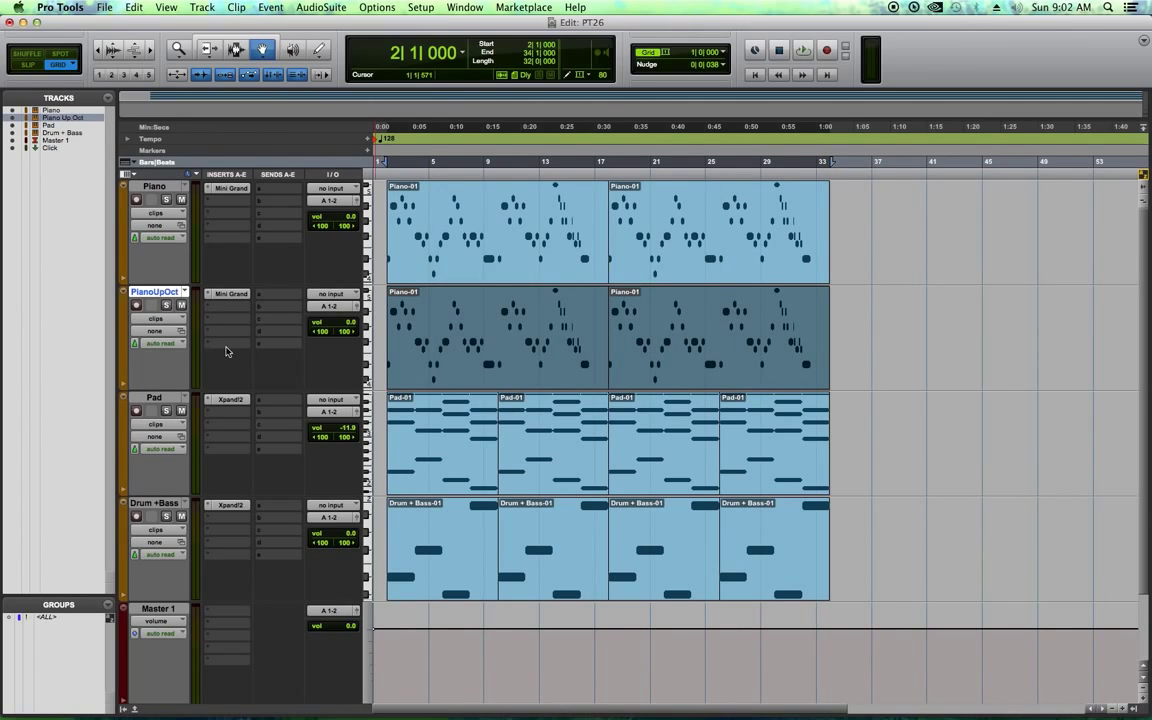
Consolidate both clips on the Piano Up Oct track into one clip running from bar 2 to bar 34
left_click(905, 271)
left_click(525, 327)
left_click(632, 332)
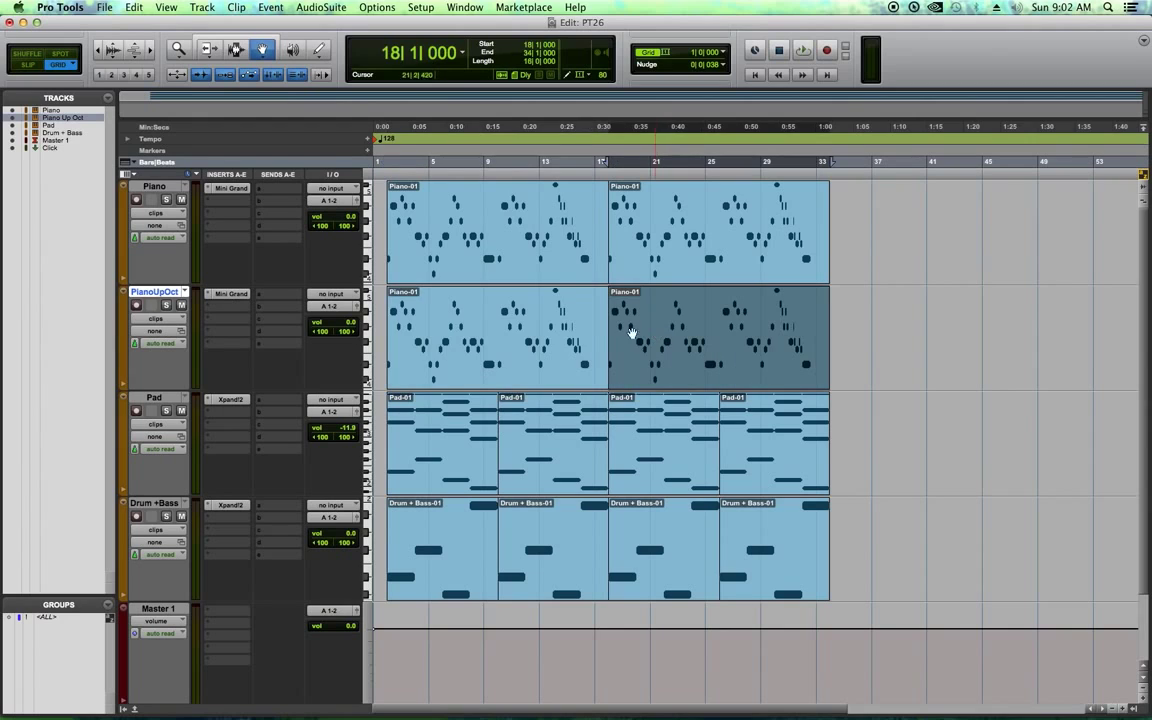
left_click(577, 323, "shift")
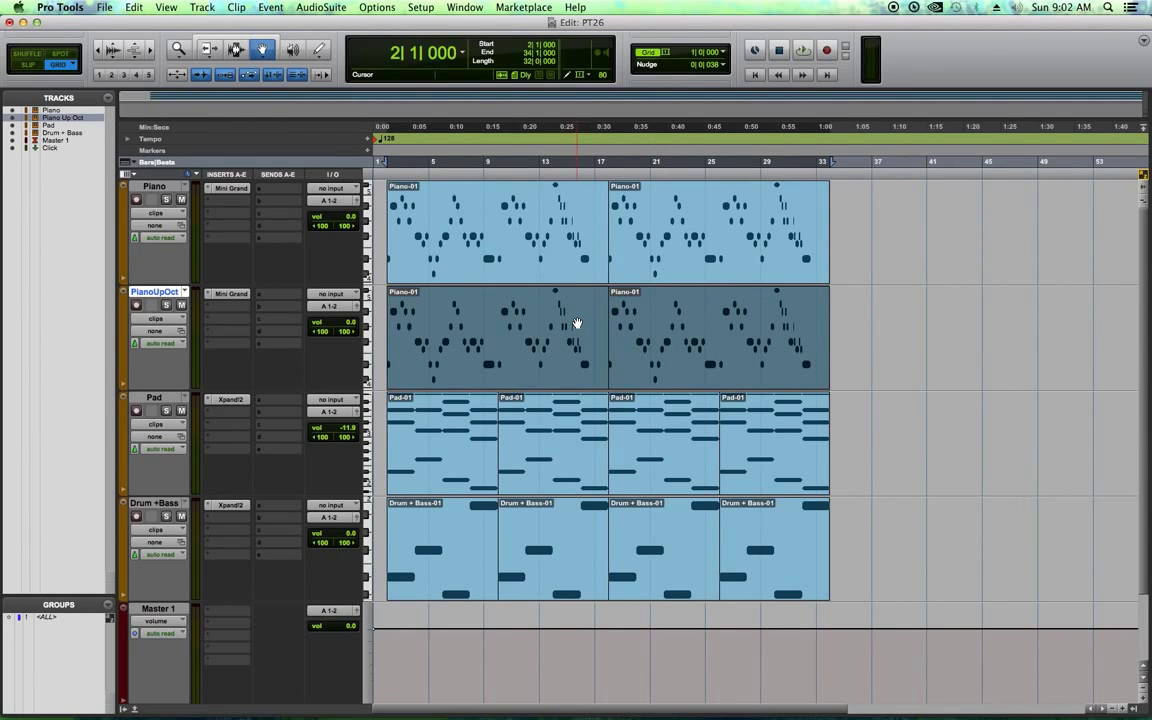
key("alt+shift+3")
left_click(864, 316)
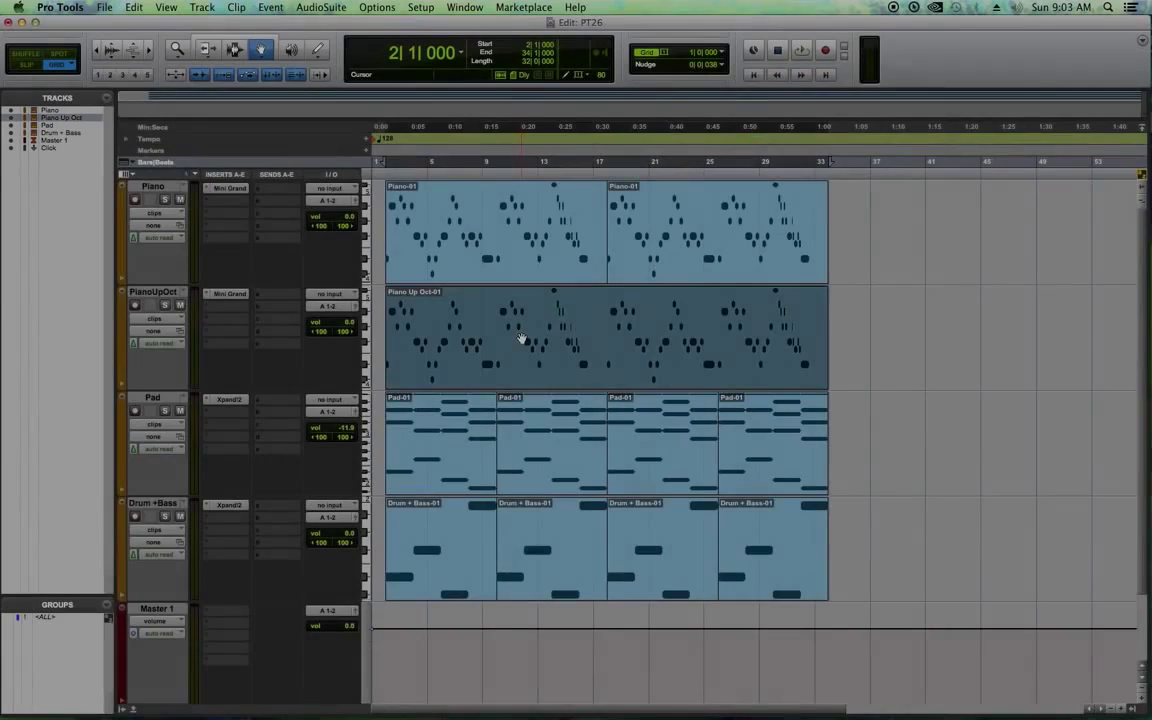
Transpose all notes of the consolidated Piano Up Oct clip up by 1 octave and close the MIDI Editor and Event Operations windows
double_click(519, 334)
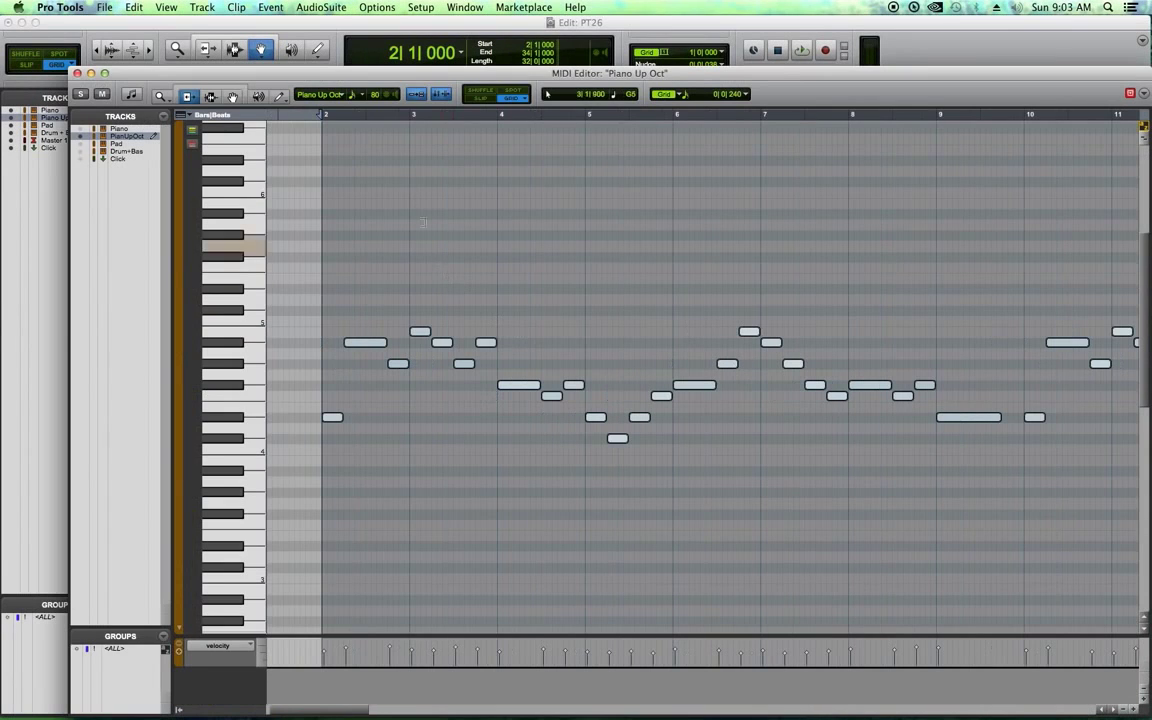
left_click_drag(280, 78, 221, 33)
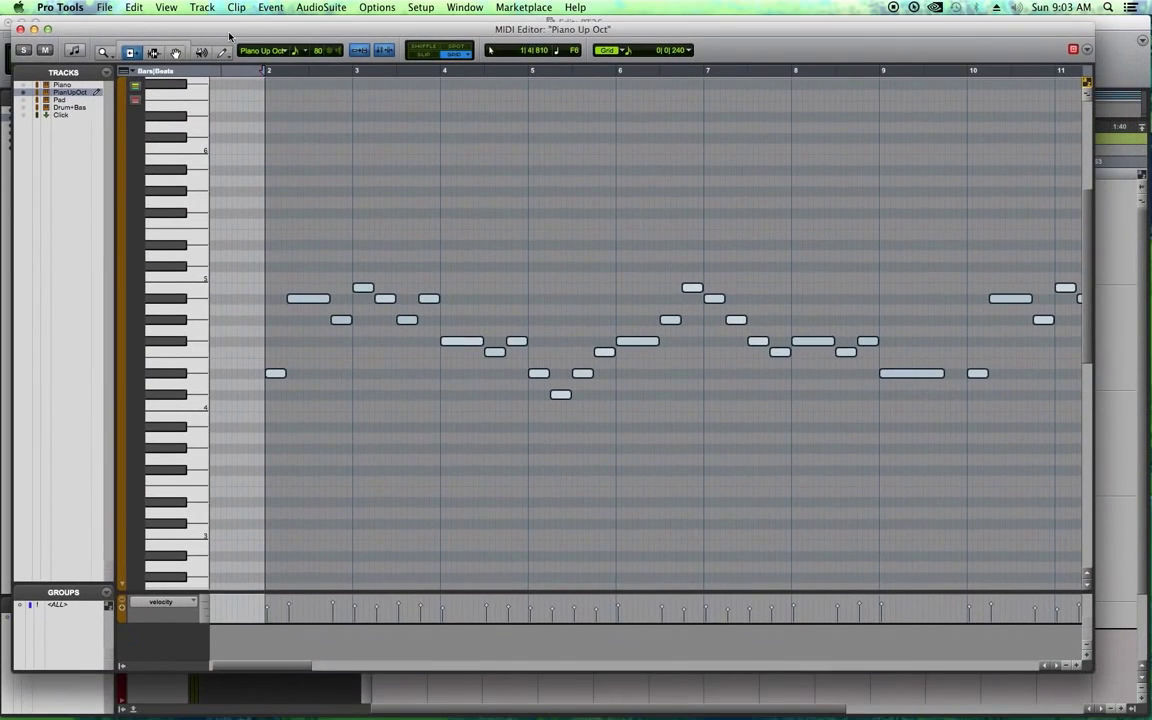
left_click(272, 7)
mouse_move(252, 50)
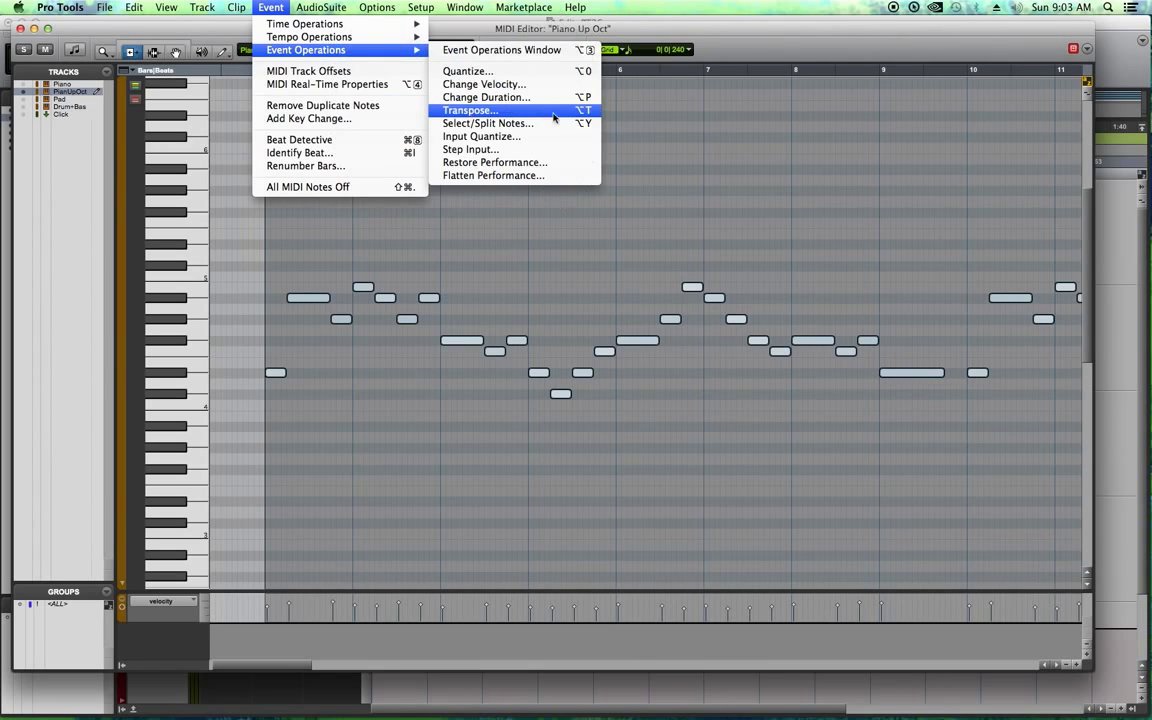
left_click(507, 111)
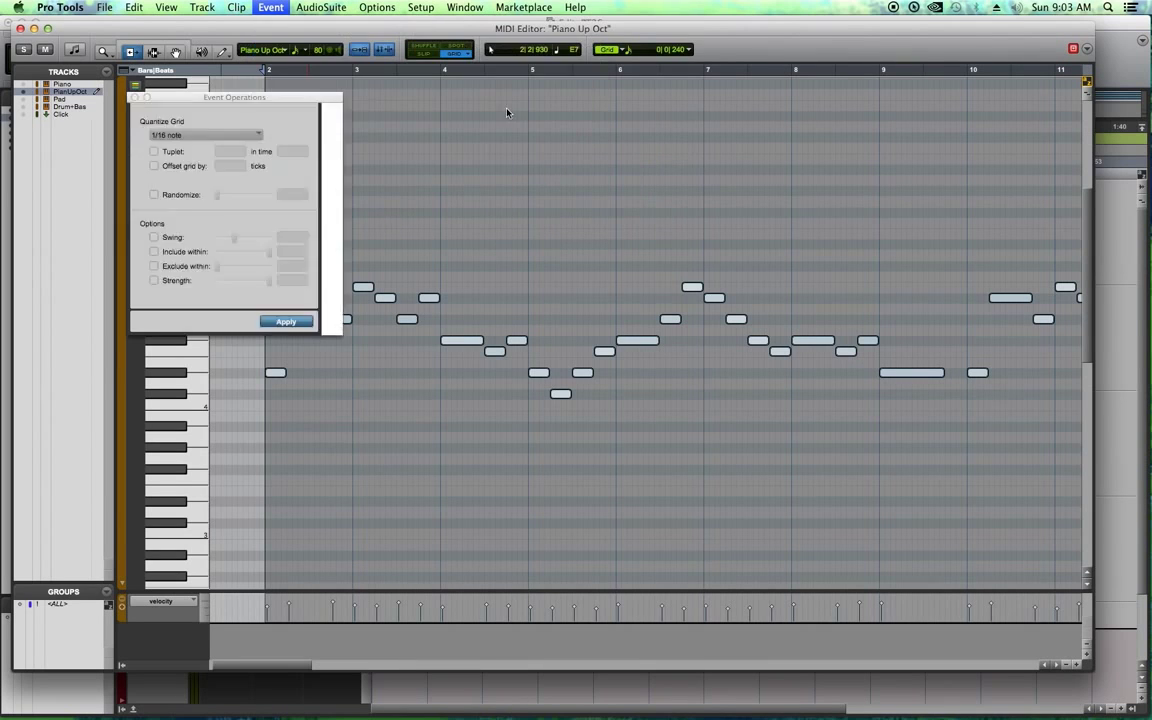
left_click_drag(249, 99, 628, 390)
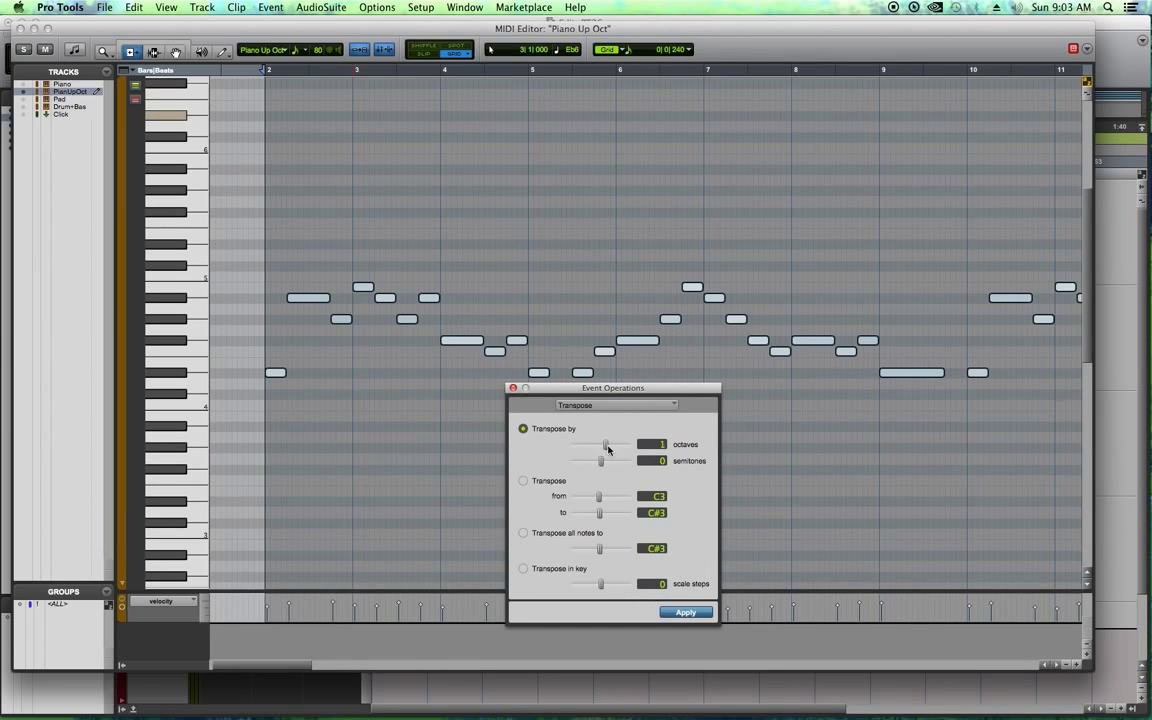
left_click(685, 610)
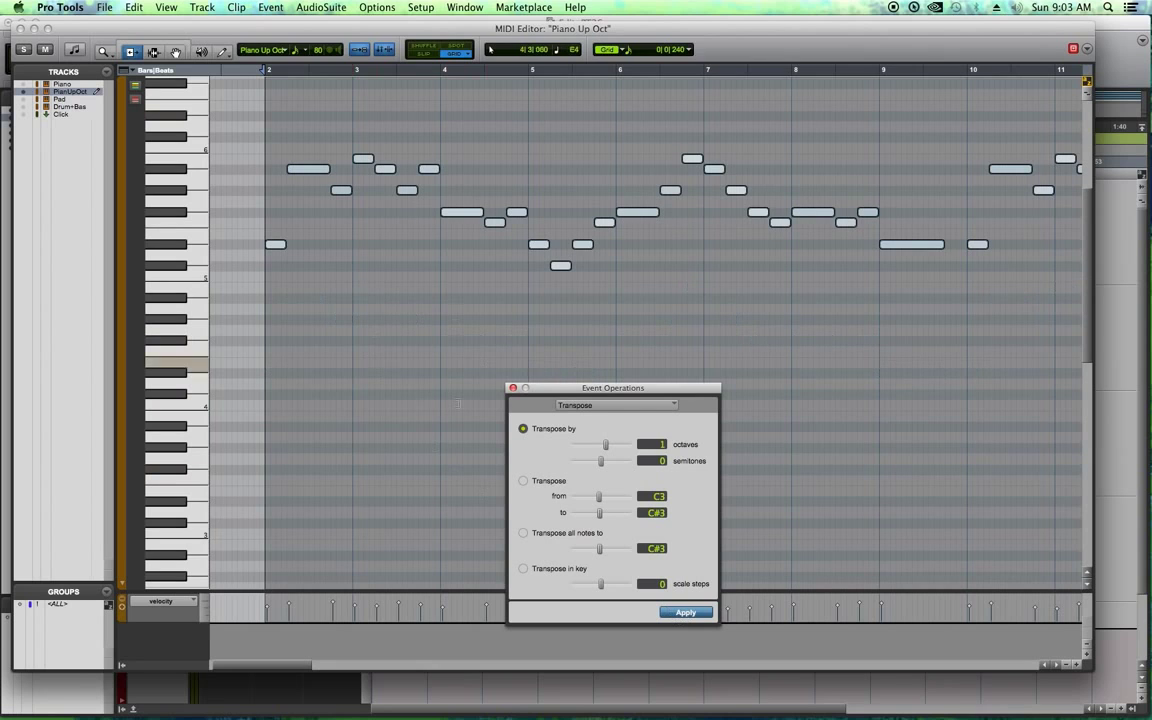
left_click(19, 29)
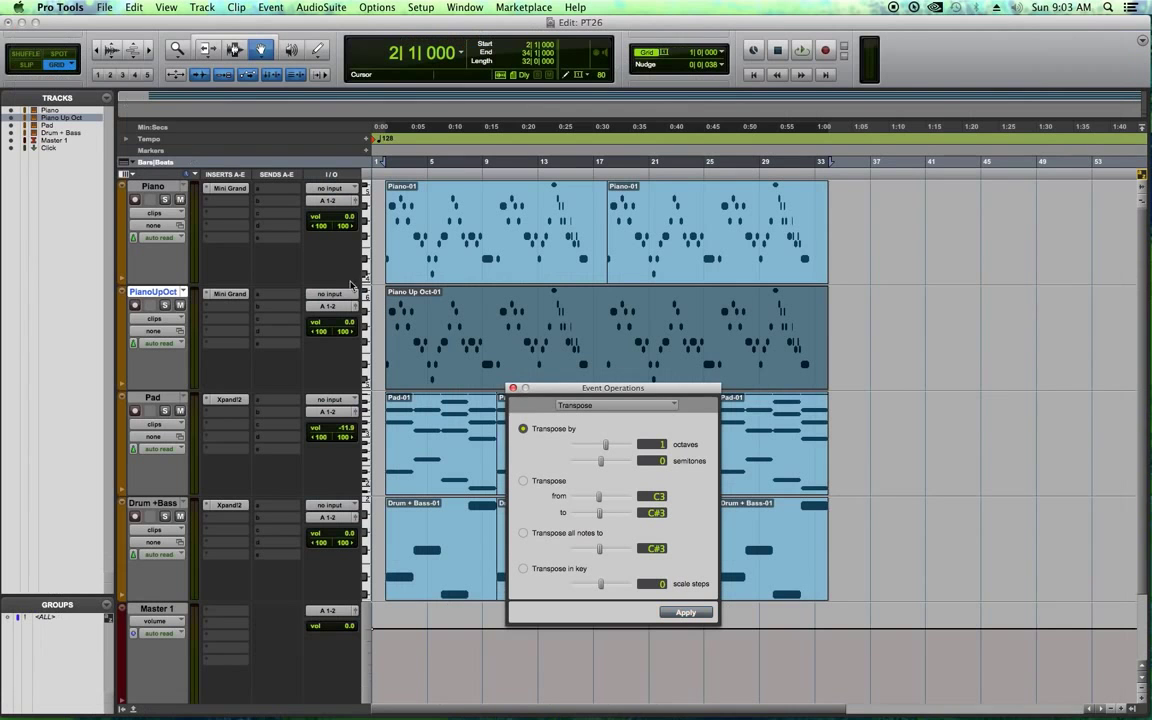
left_click(513, 387)
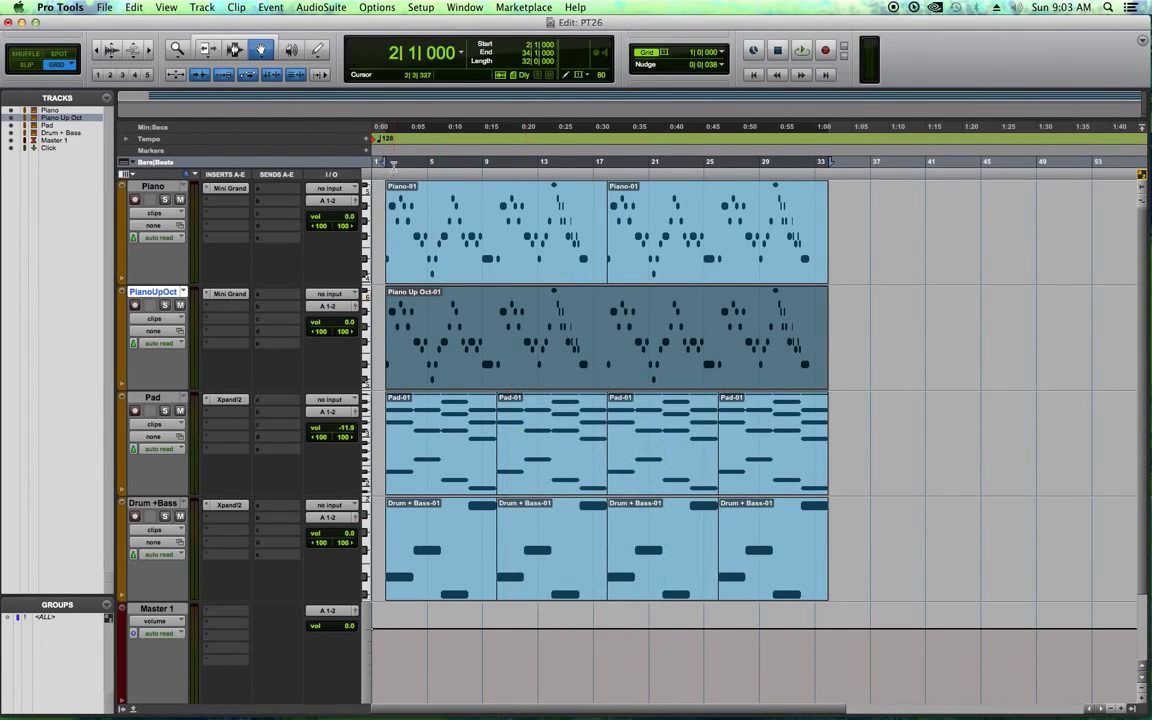
Solo the Piano and Piano Up Oct tracks and play them back from bar 2
left_click(393, 163)
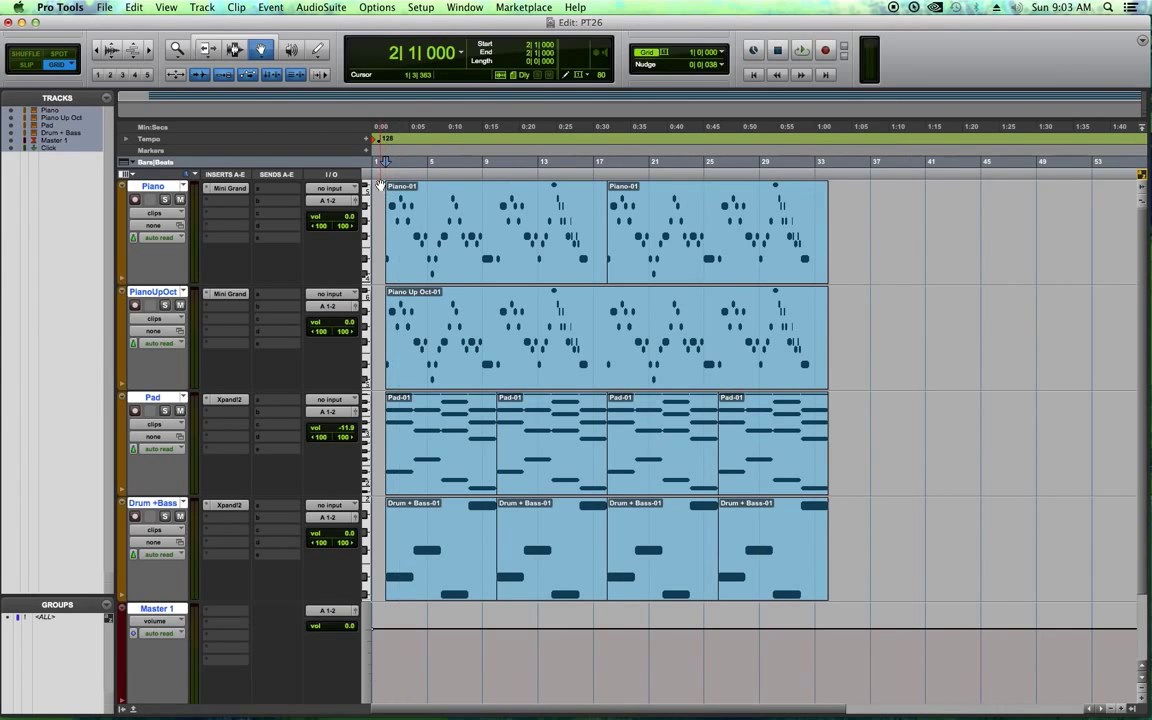
left_click(163, 200)
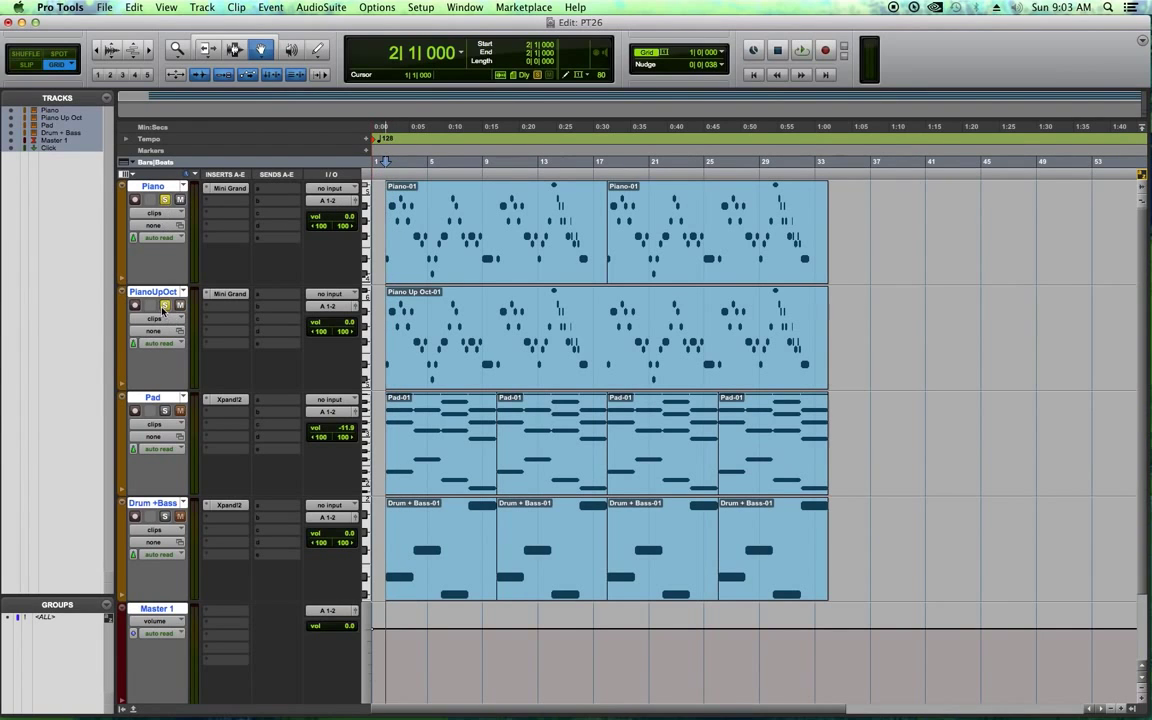
left_click(165, 305)
key("space")
Set the Piano Up Oct volume to -4.6 and the Piano volume to +1.2, and stop playback
left_click_drag(345, 322, 354, 333)
left_click_drag(352, 220, 355, 216)
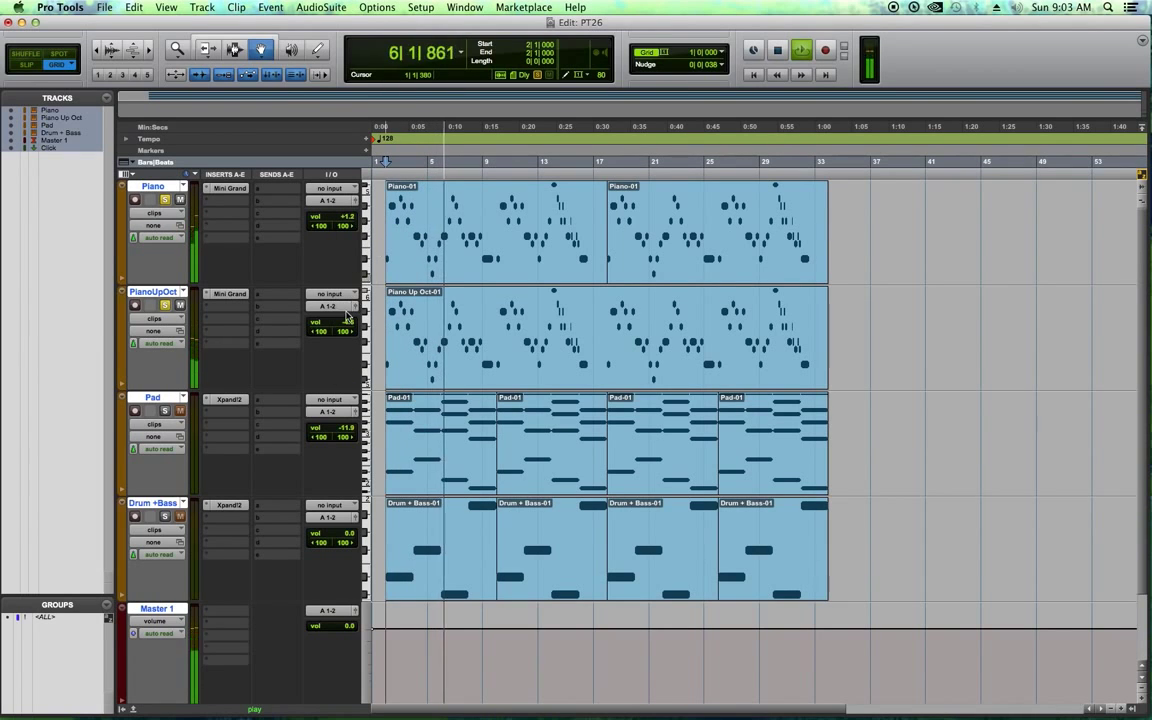
key("space")
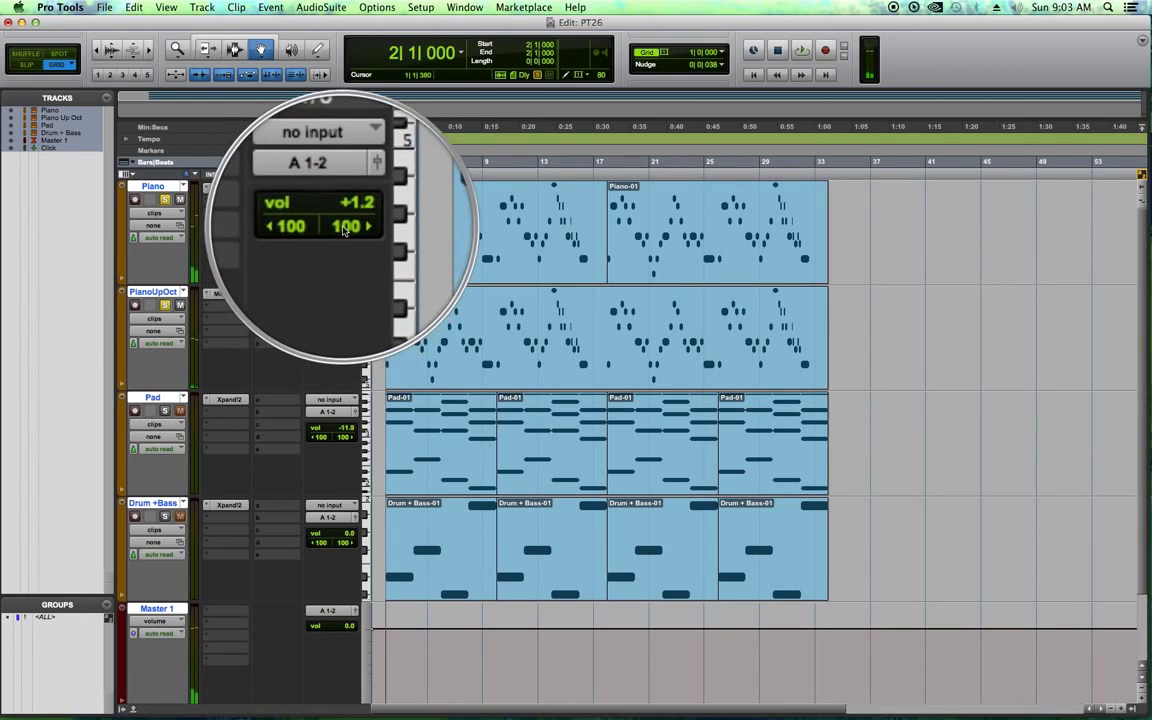
Set the Piano track's right-channel pan to 19 and Piano Up Oct's left-channel pan to 30, and audition the result
left_click_drag(342, 228, 323, 243)
left_click_drag(320, 332, 335, 352)
key("space")
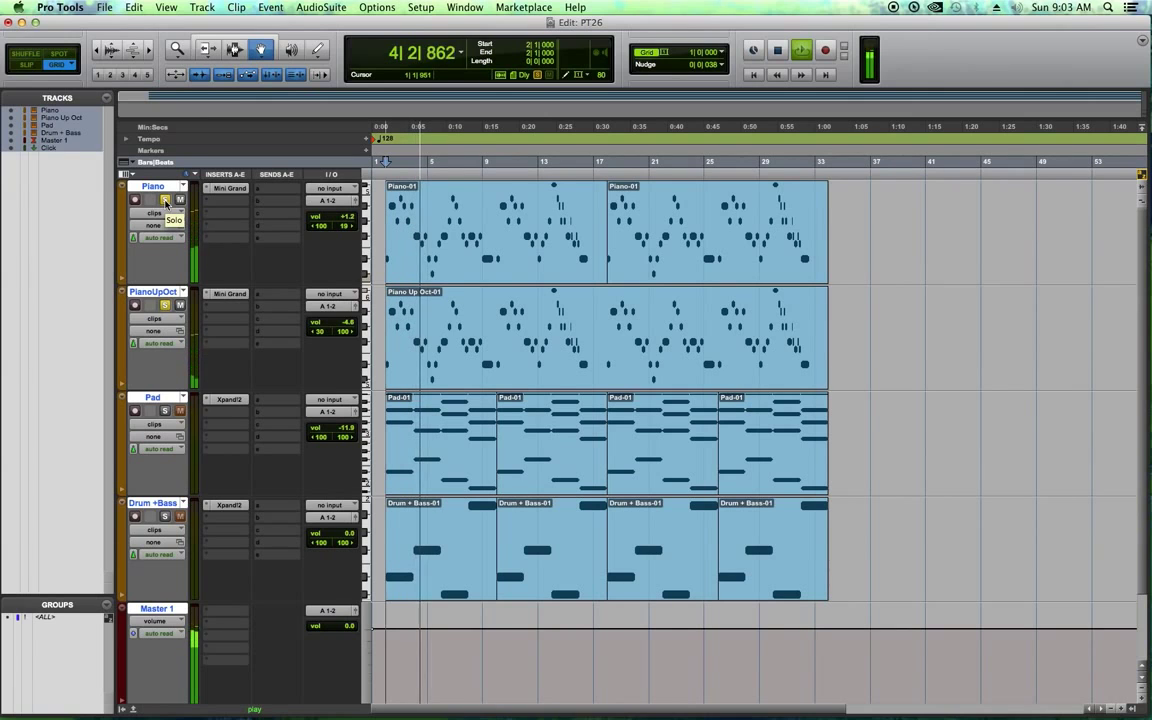
key("space")
Take the Piano and Piano Up Oct tracks out of solo and deselect all tracks
scroll(271, 593, "down", 3)
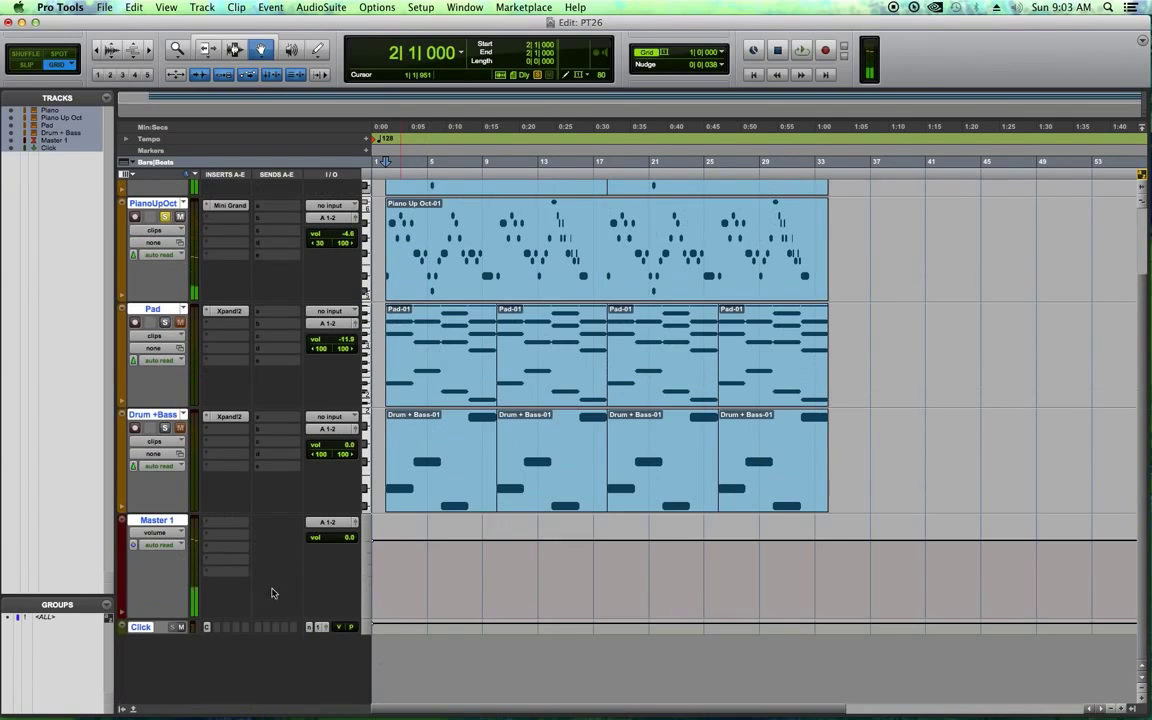
scroll(183, 628, "up", 3)
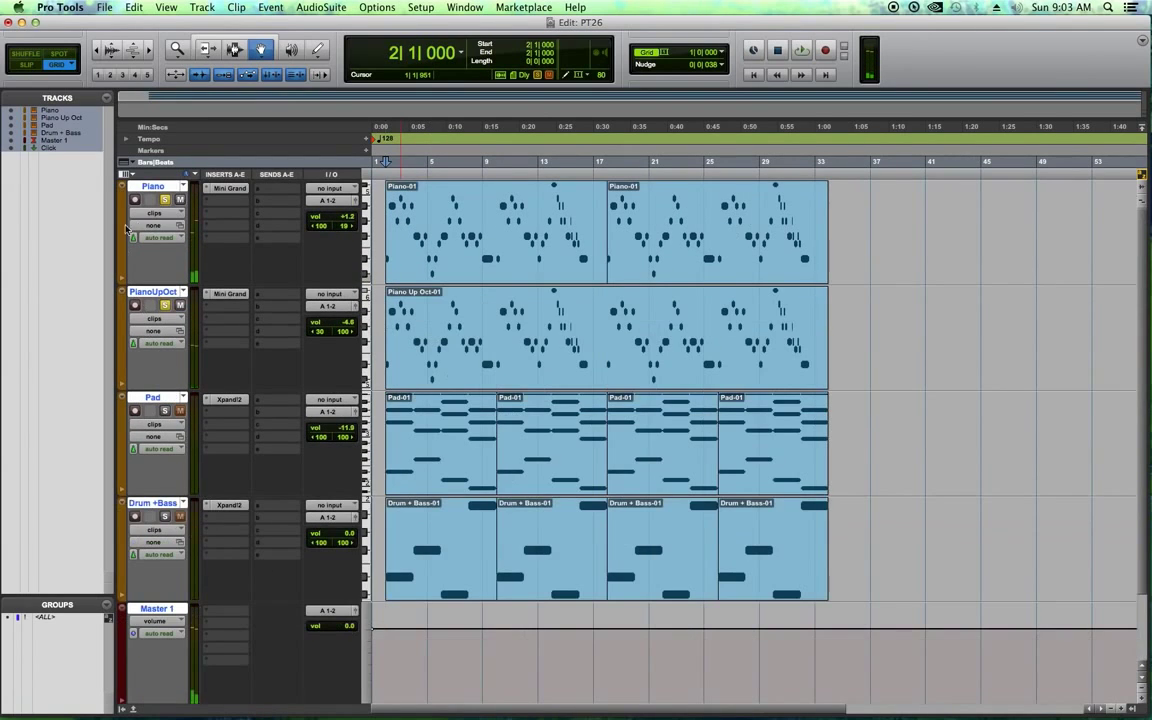
left_click(167, 305)
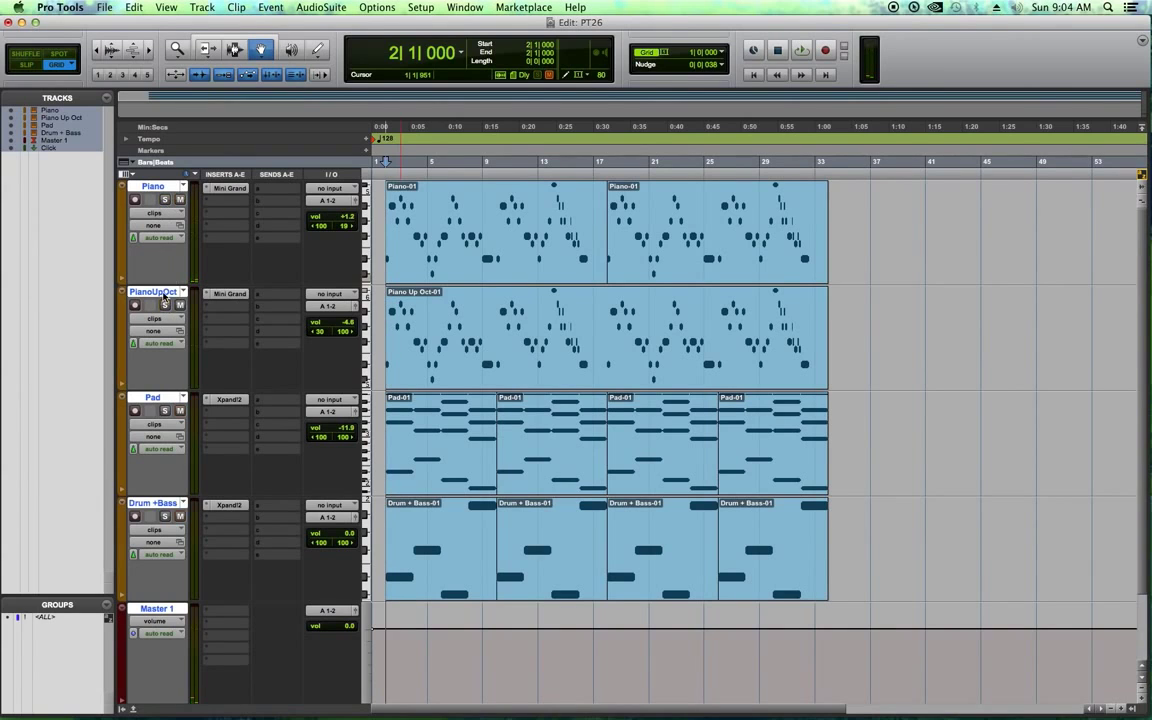
left_click(163, 292, "alt")
Play the full session from bar 1 and set the Piano fader to -4.1, Piano Up Oct to -6.5 and Pad to -13.1
key("space")
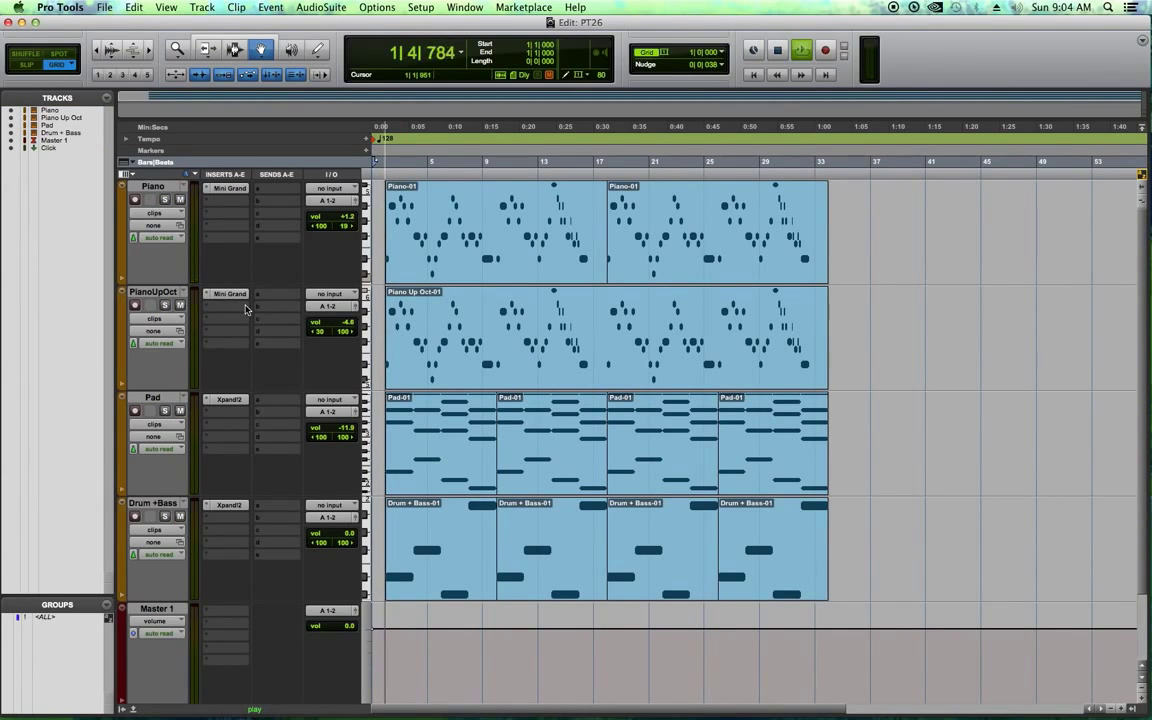
left_click_drag(1150, 20, 1004, 20)
left_click_drag(897, 467, 960, 505)
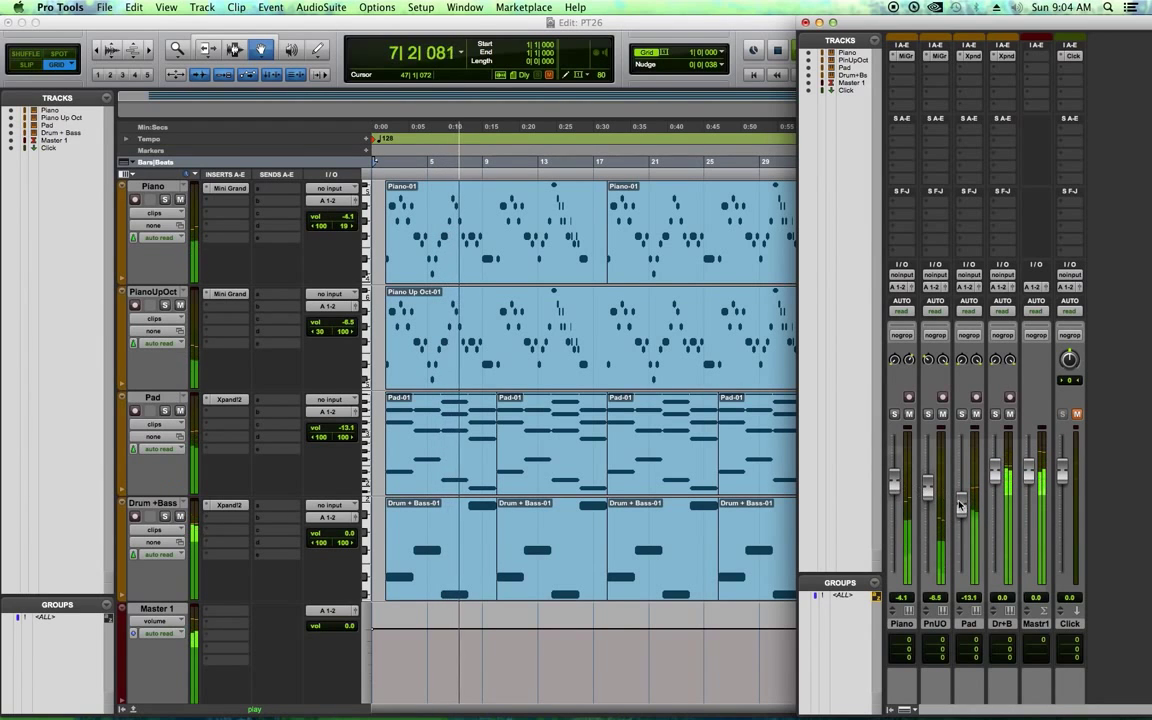
Slightly lower the level of Part A (Two Osc 303 Imposter) in the Drum + Bass track's Xpand!2 instrument and stop playback
left_click(1003, 55)
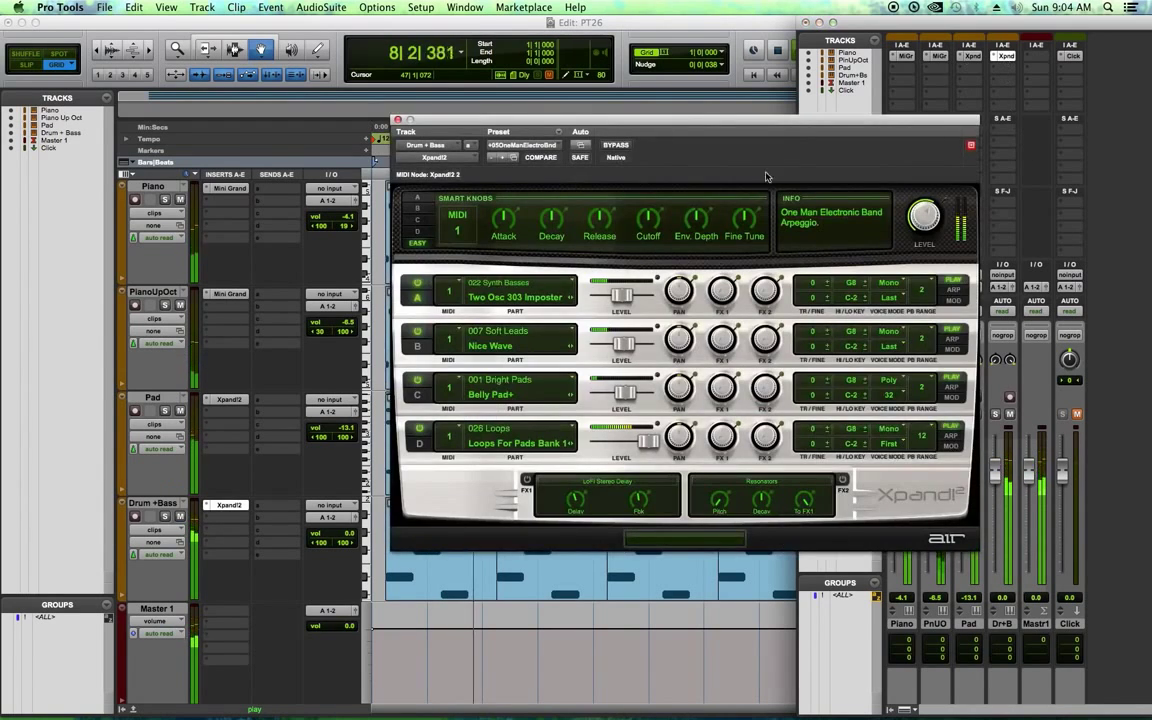
left_click_drag(622, 295, 615, 296)
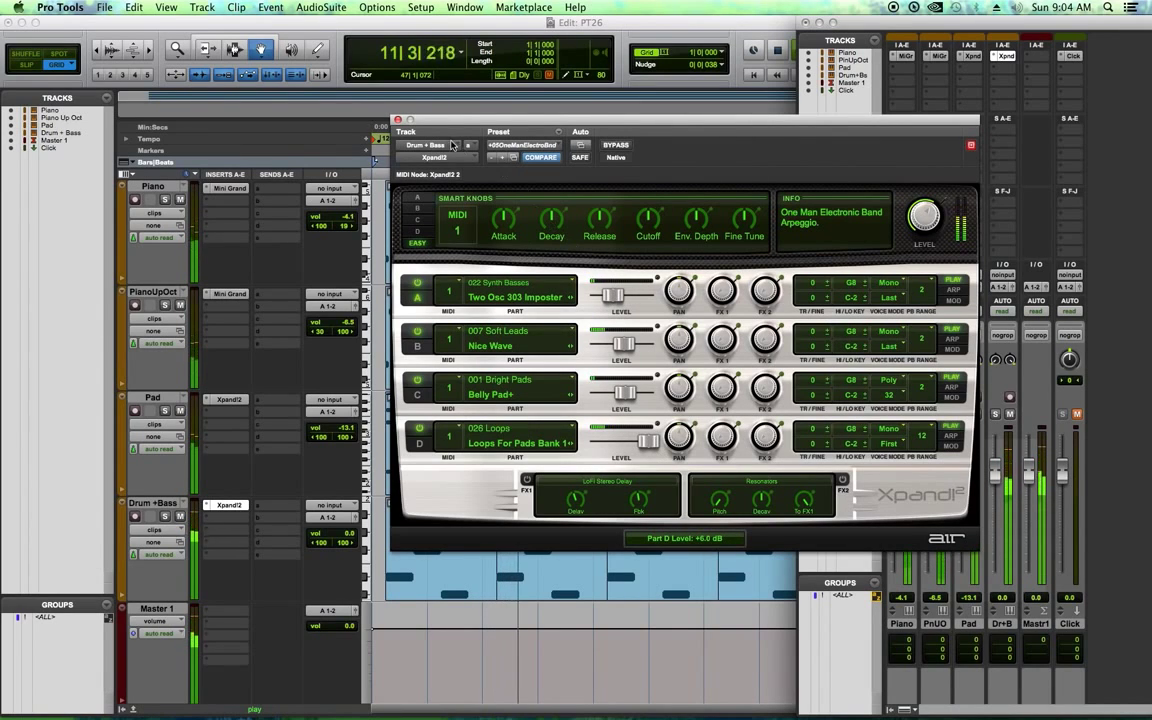
left_click_drag(458, 124, 554, 121)
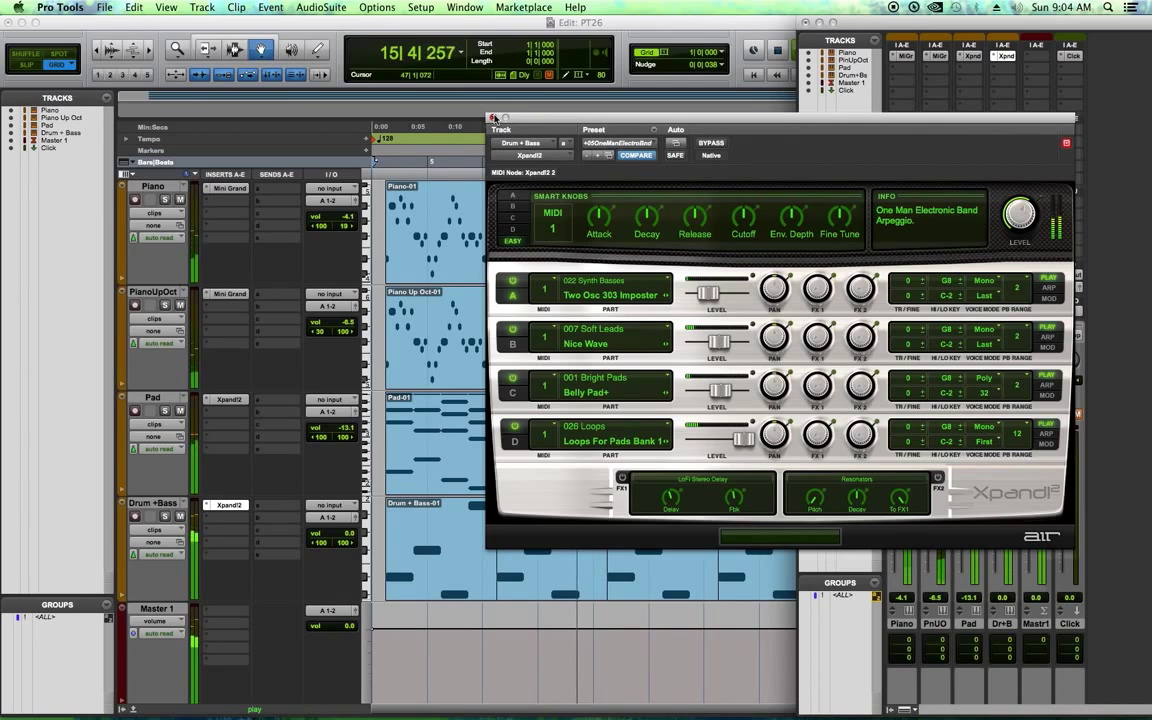
key("space")
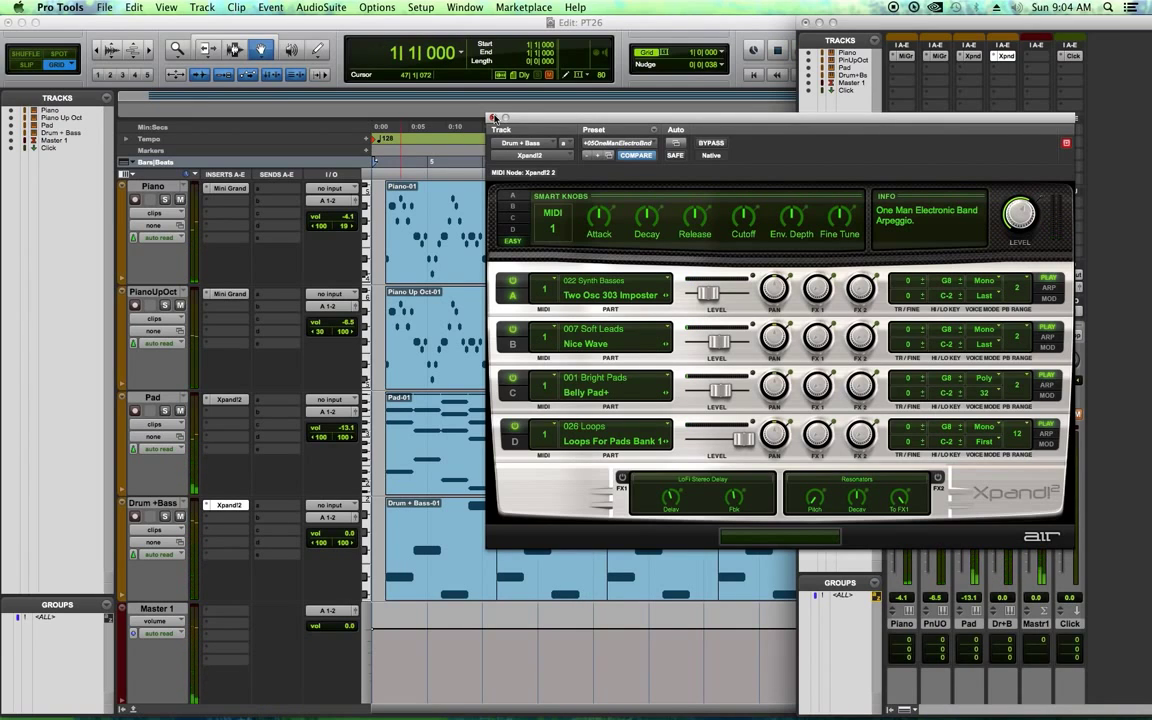
Lower Part A (Two Osc 303 Imposter) in the Drum + Bass Xpand!2 to -20.5 dB, close the plug-in and return to the Edit window
left_click_drag(624, 123, 567, 138)
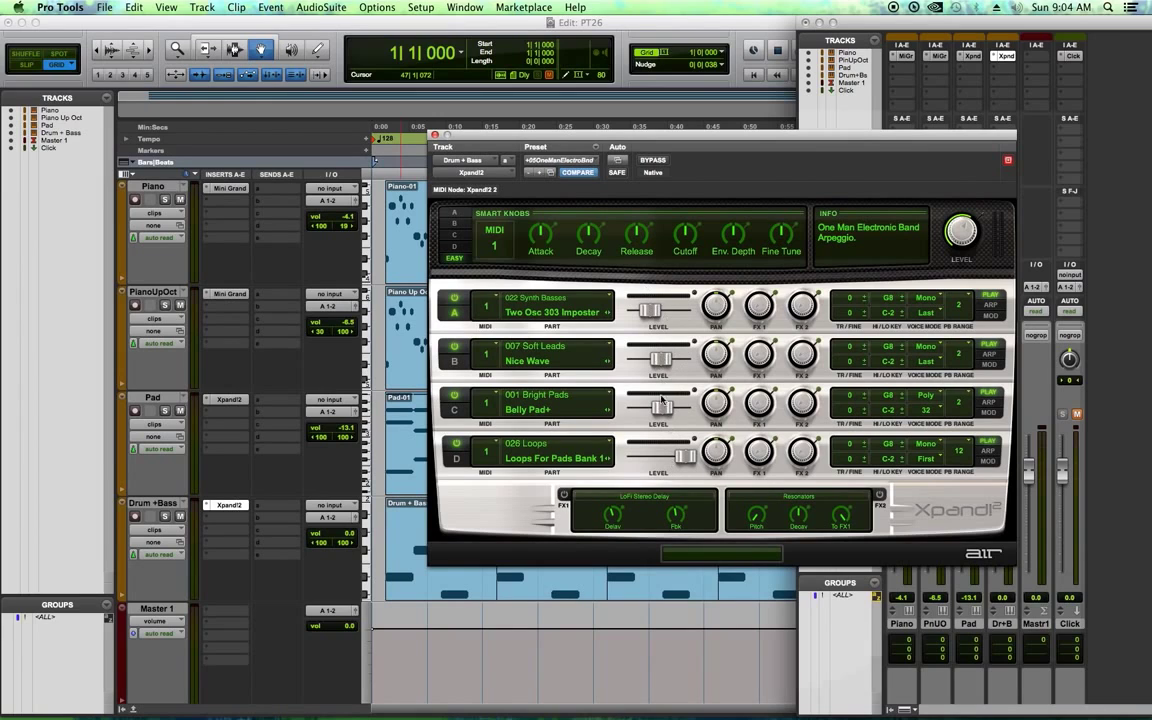
left_click_drag(652, 312, 646, 315)
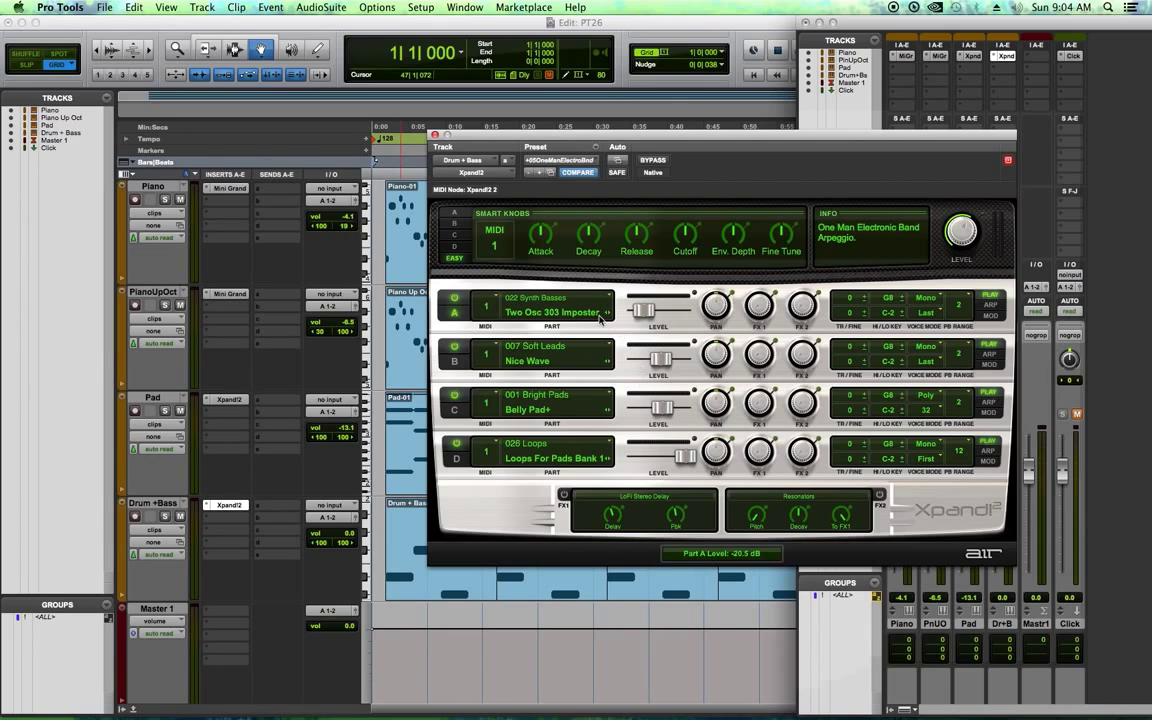
left_click(434, 134)
left_click(722, 21)
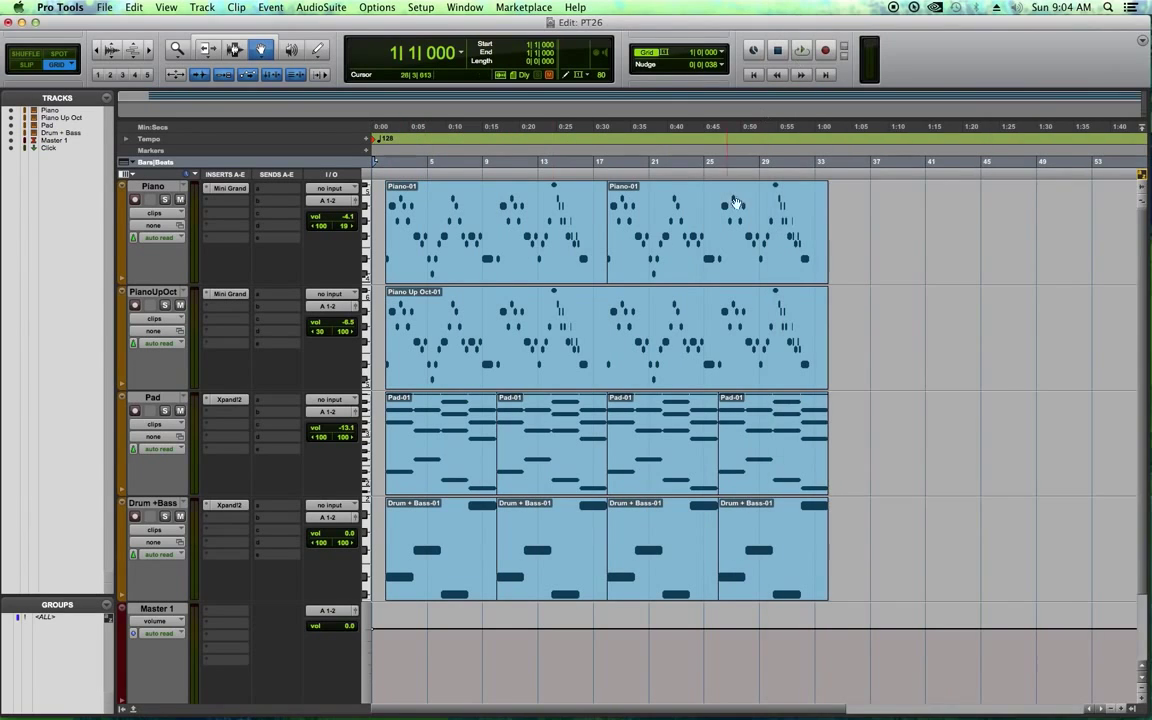
Select the range from bar 1 to bar 36 across the Piano through Master 1 tracks and view the available bounce destinations
left_click(232, 49)
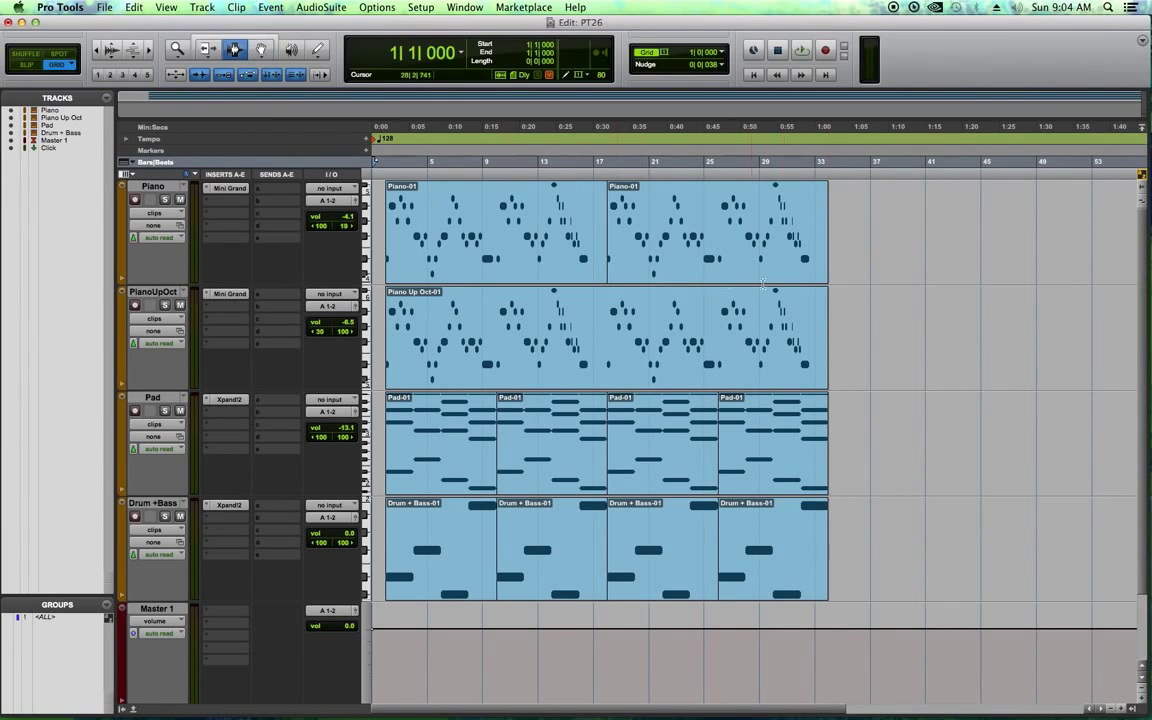
left_click_drag(850, 240, 334, 572)
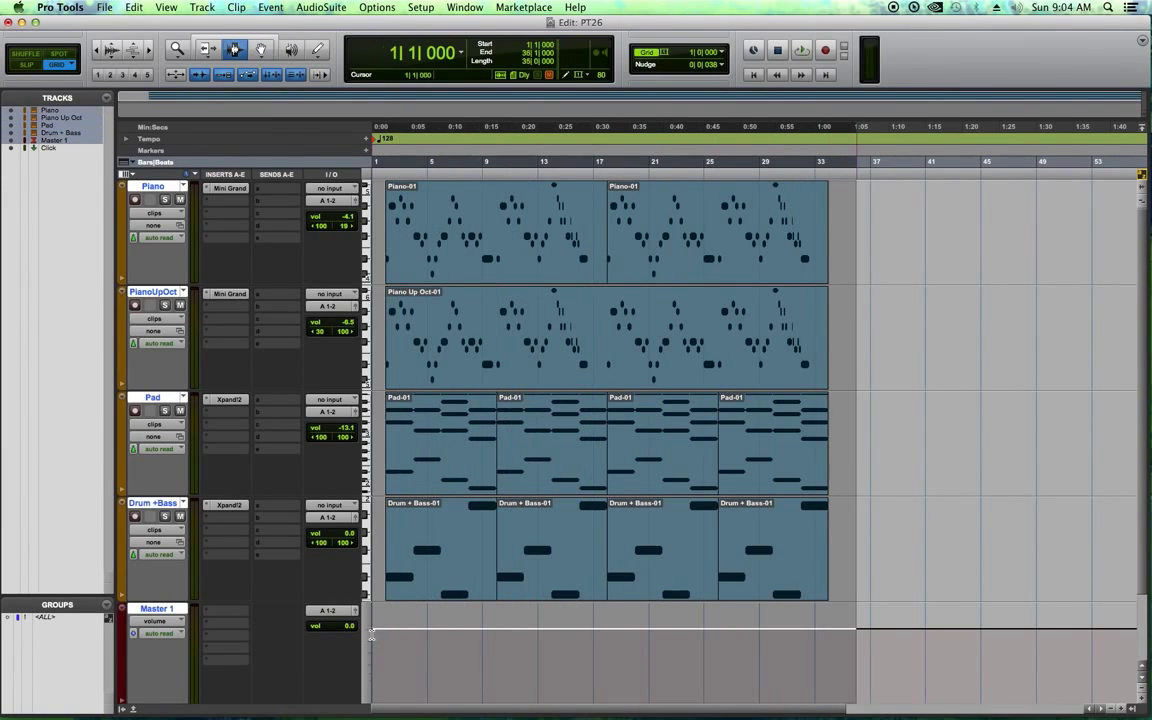
left_click(105, 8)
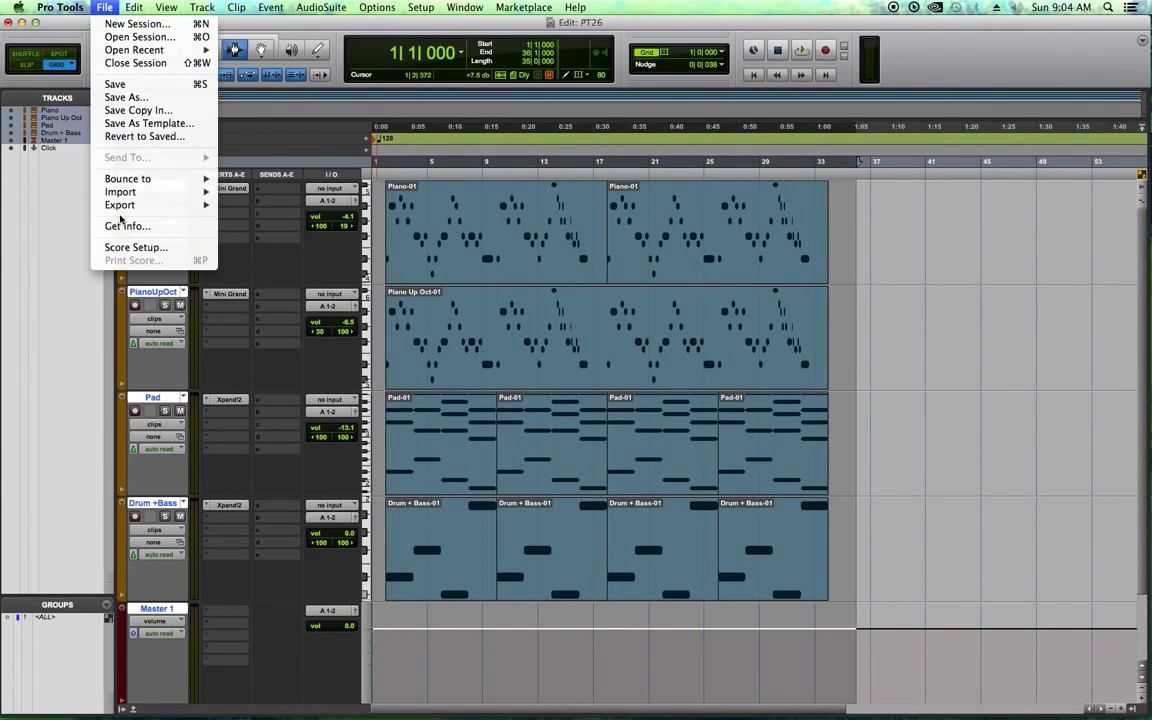
mouse_move(152, 184)
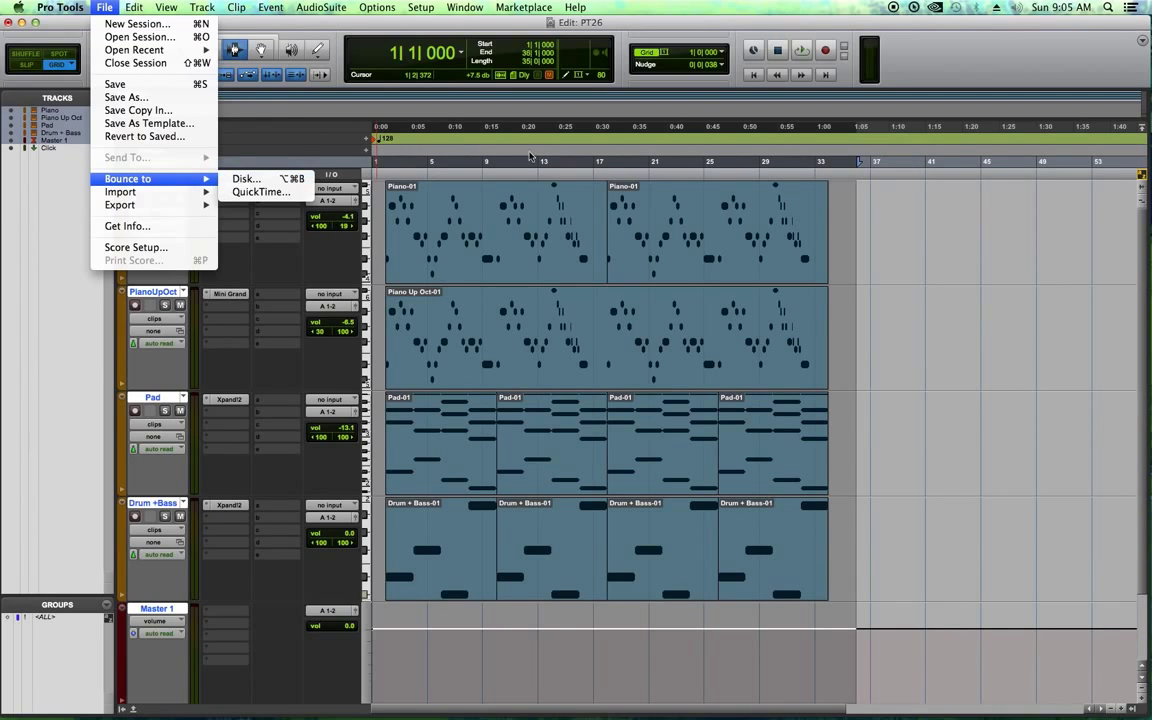
left_click(902, 33)
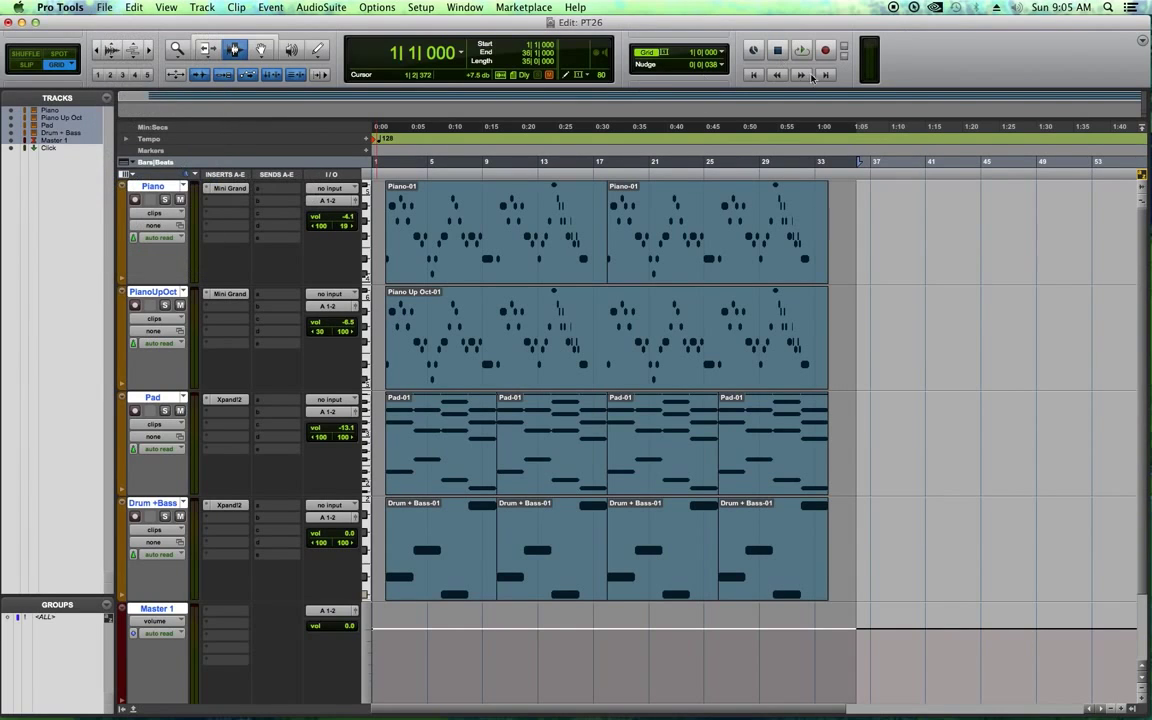